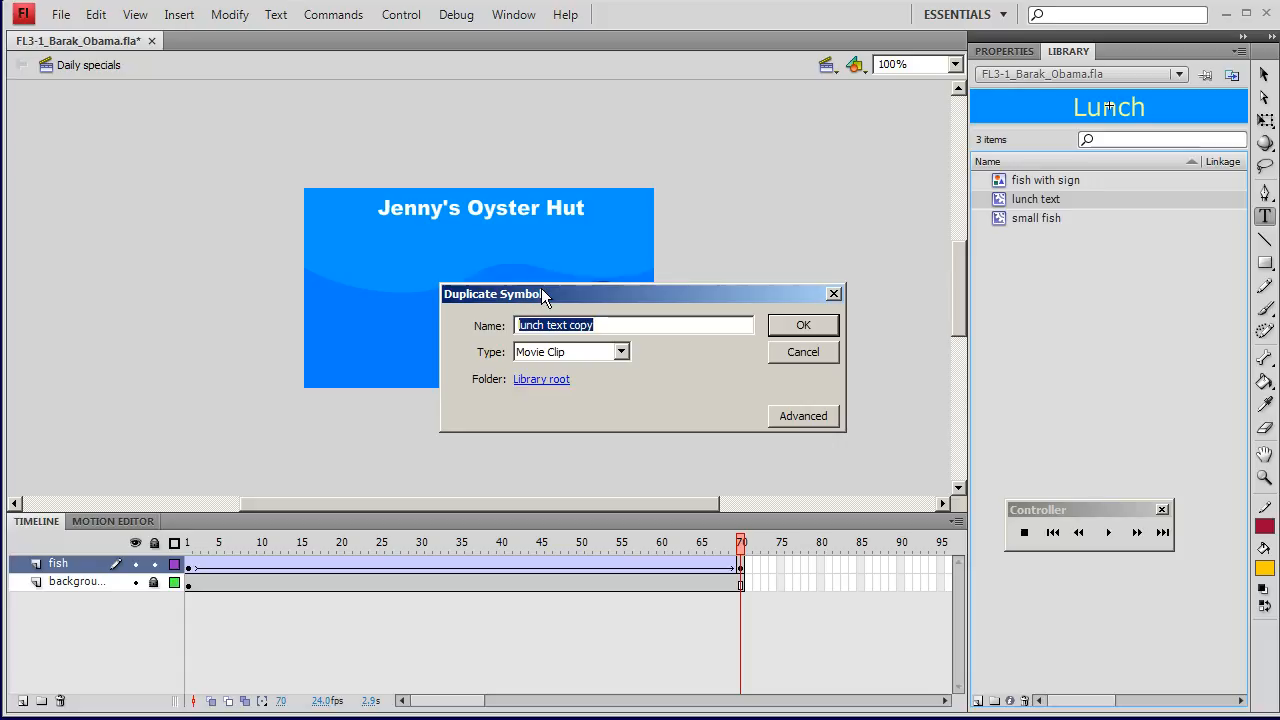
Step: Name the duplicate of the lunch text symbol dinner text, keeping it a movie clip
{"action": "type", "text": "dinner text"}
{"action": "key", "text": "Return"}
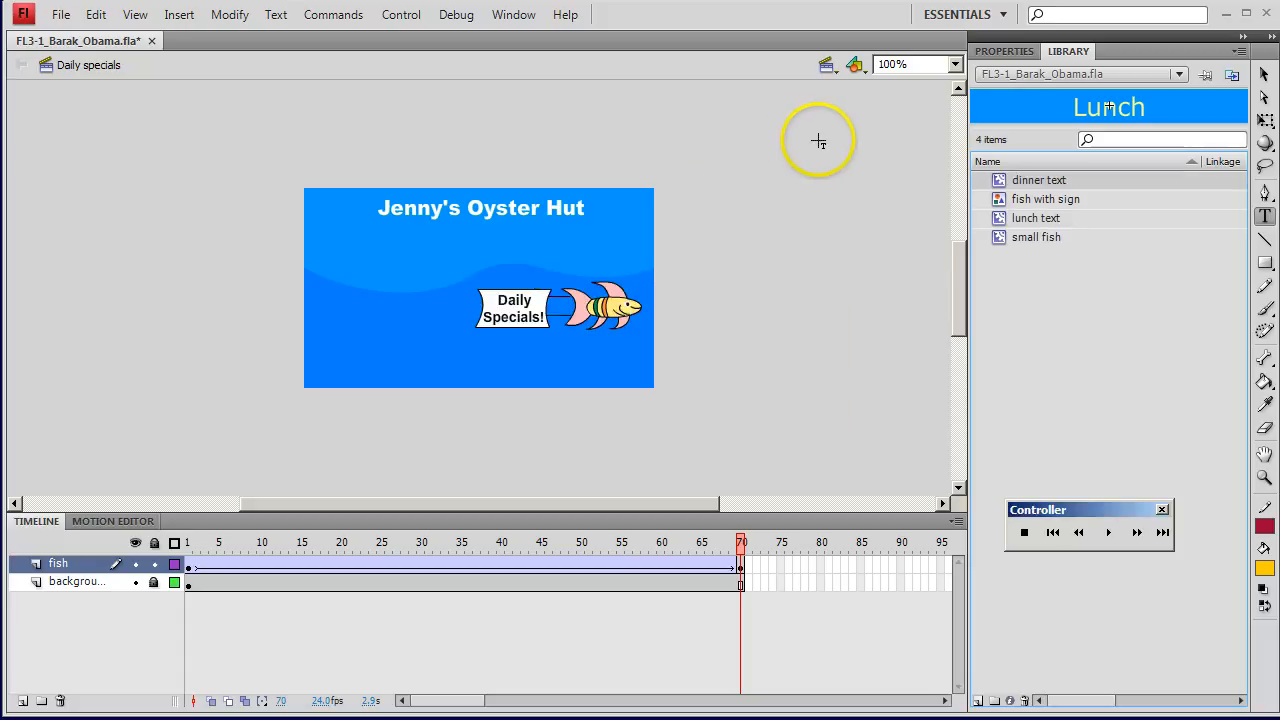
Step: Duplicate the dinner text symbol as a movie clip named anytime text
{"action": "right_click", "coordinate": [1020, 182]}
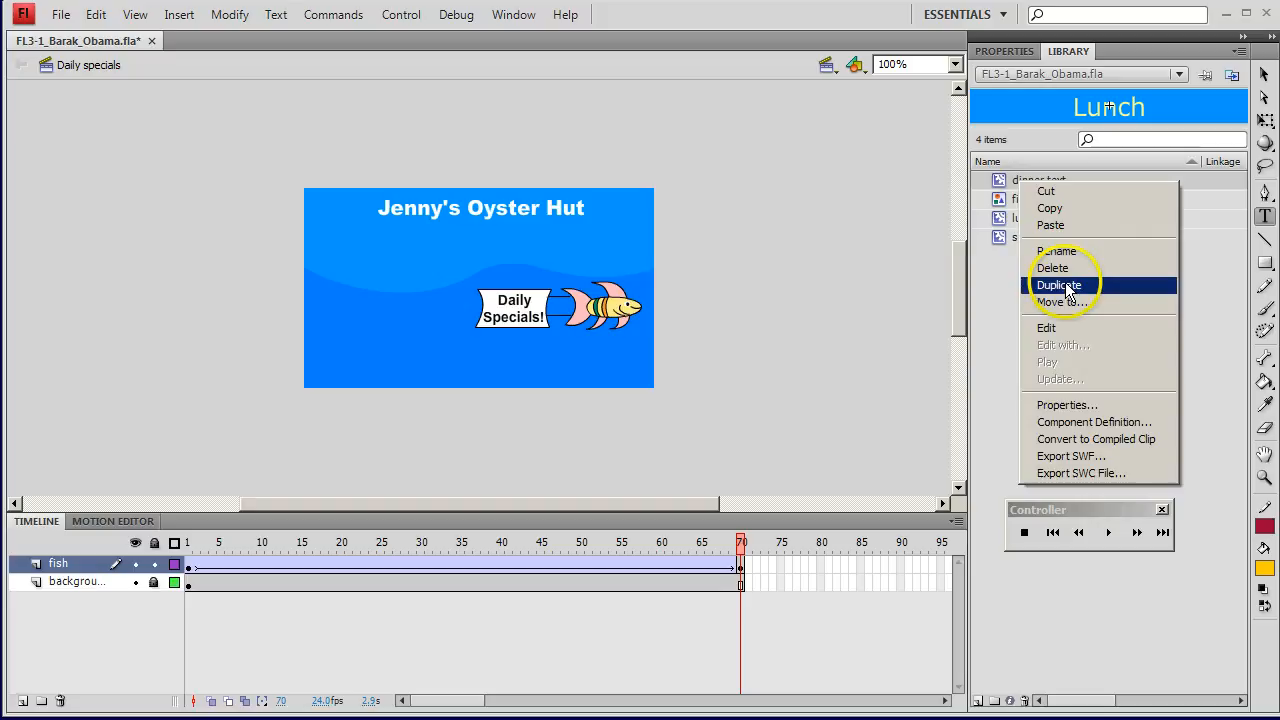
{"action": "left_click", "coordinate": [1064, 283]}
{"action": "type", "text": "anytime text"}
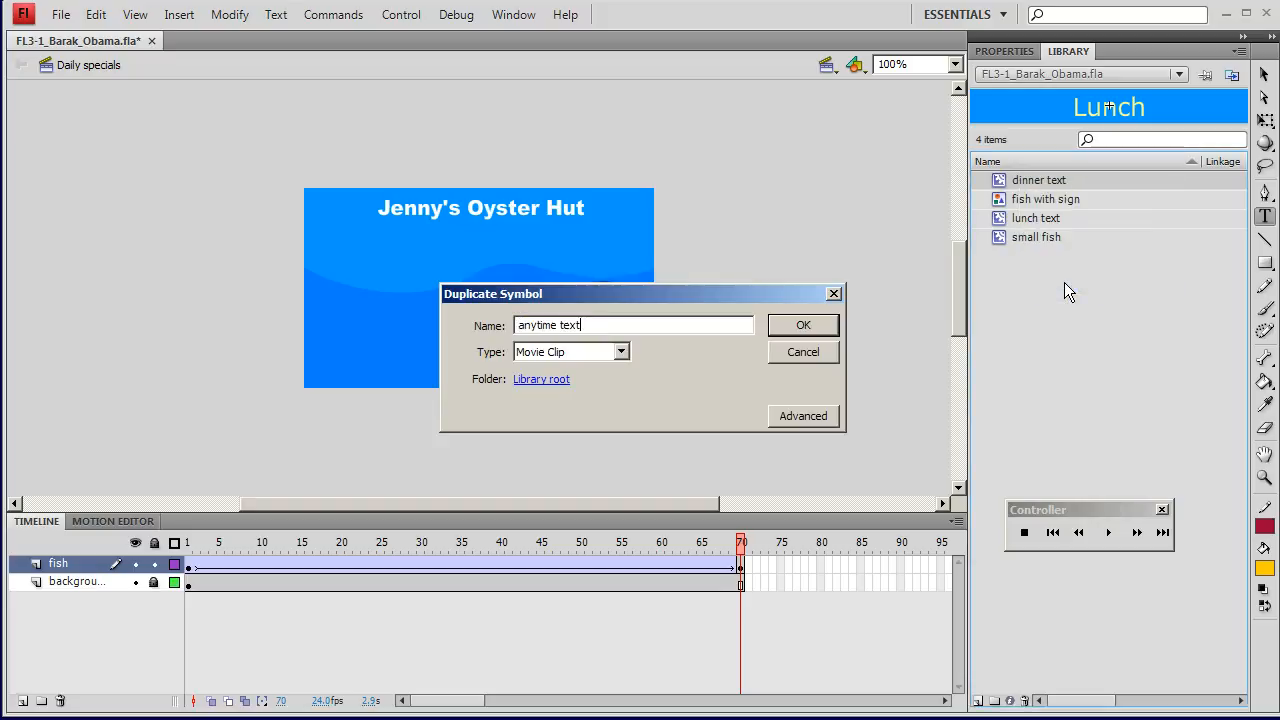
{"action": "key", "text": "Return"}
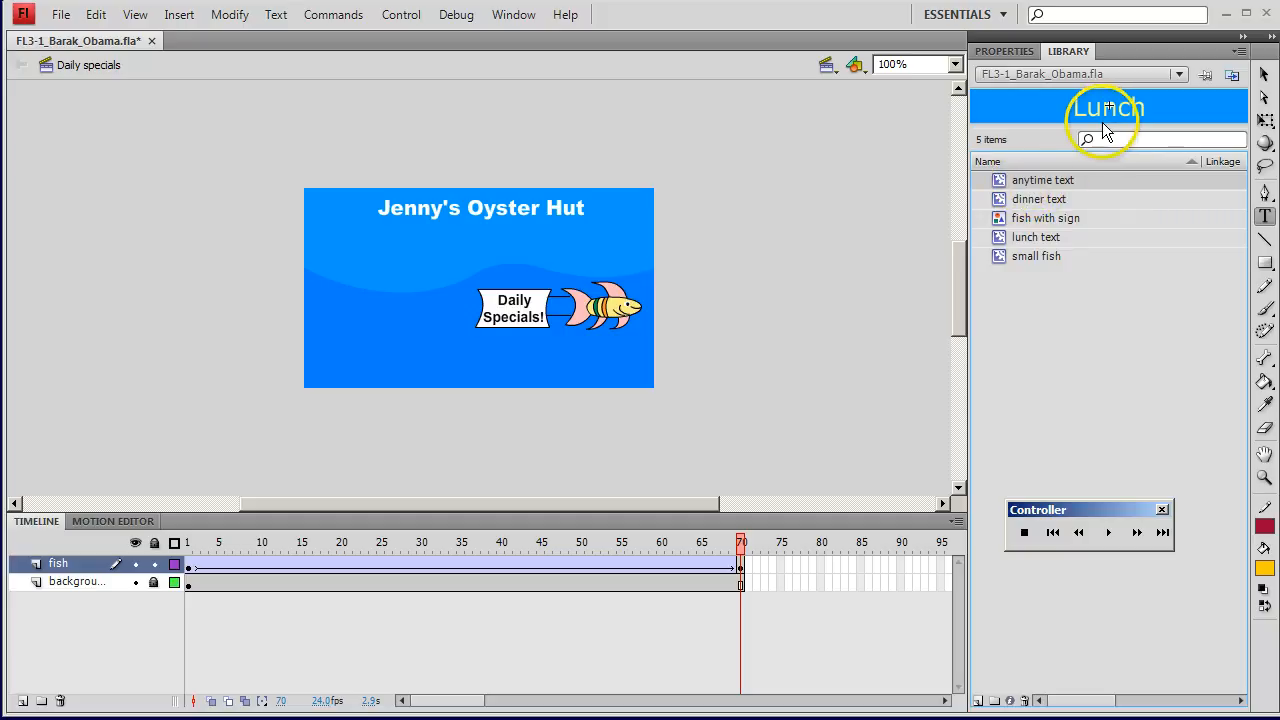
Step: Open the anytime text symbol for editing and replace its word Lunch with Anytime
{"action": "double_click", "coordinate": [1001, 183]}
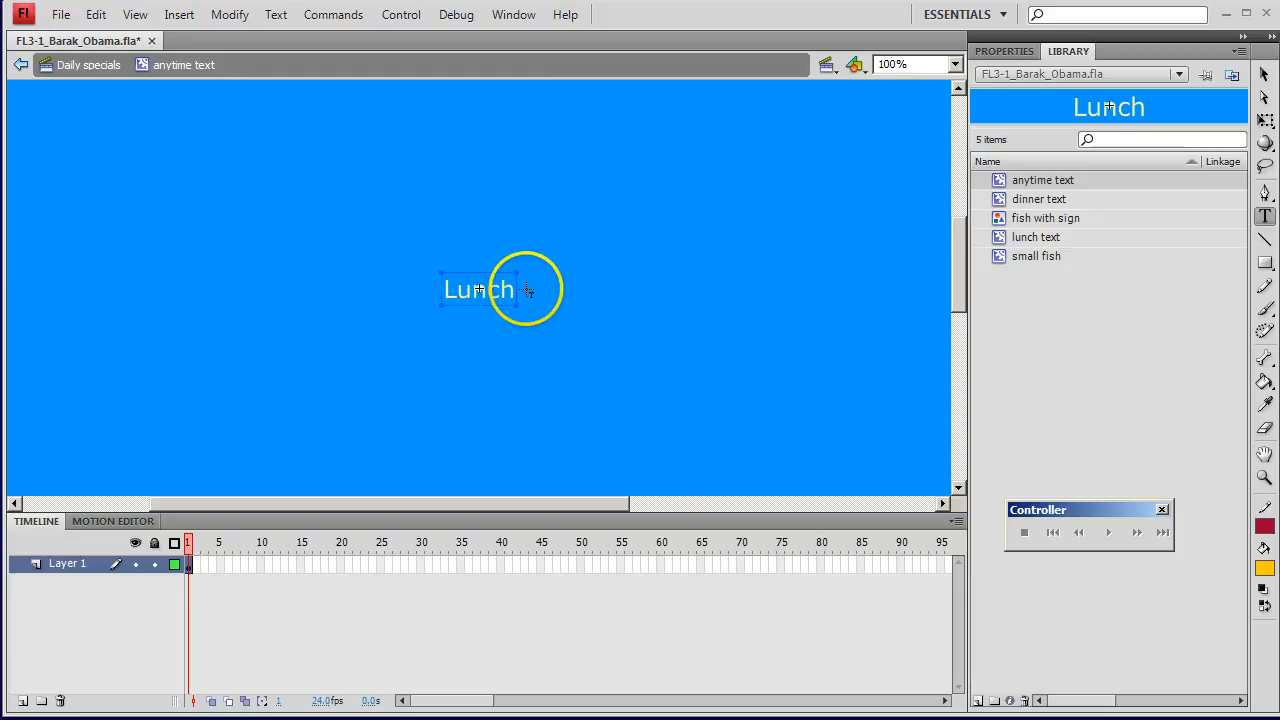
{"action": "double_click", "coordinate": [465, 291]}
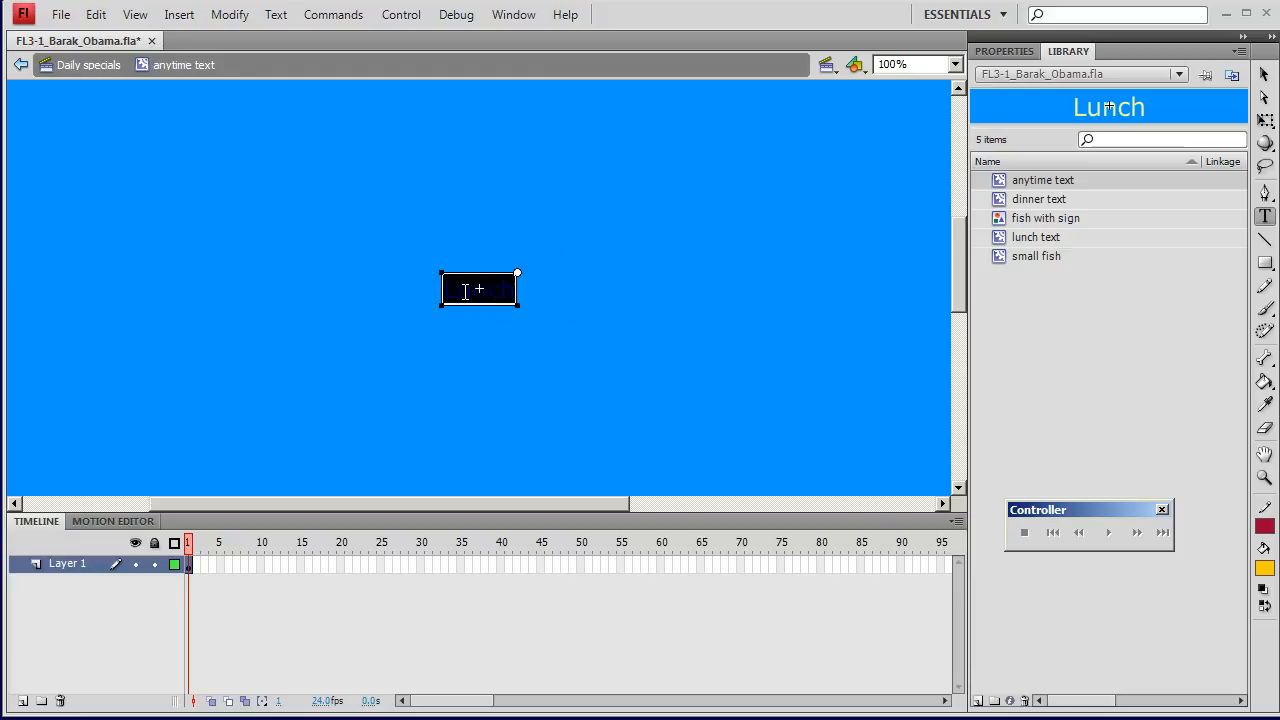
{"action": "type", "text": "a"}
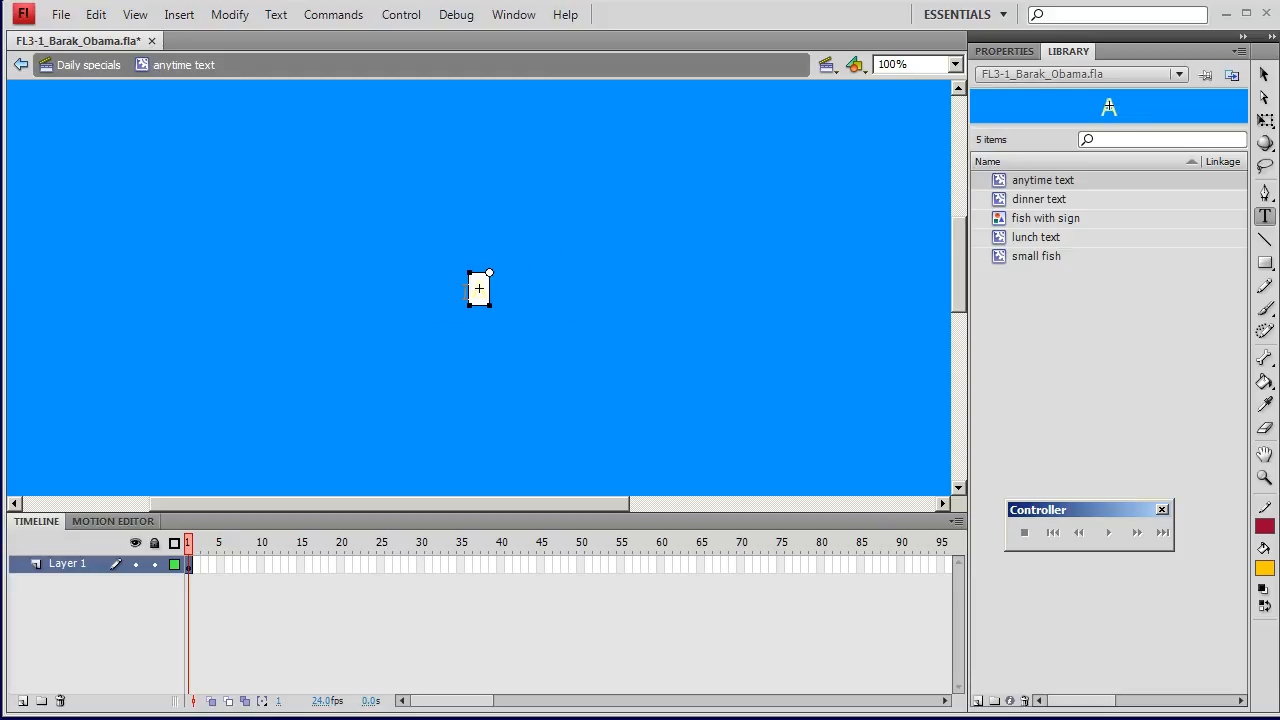
{"action": "type", "text": "nytime"}
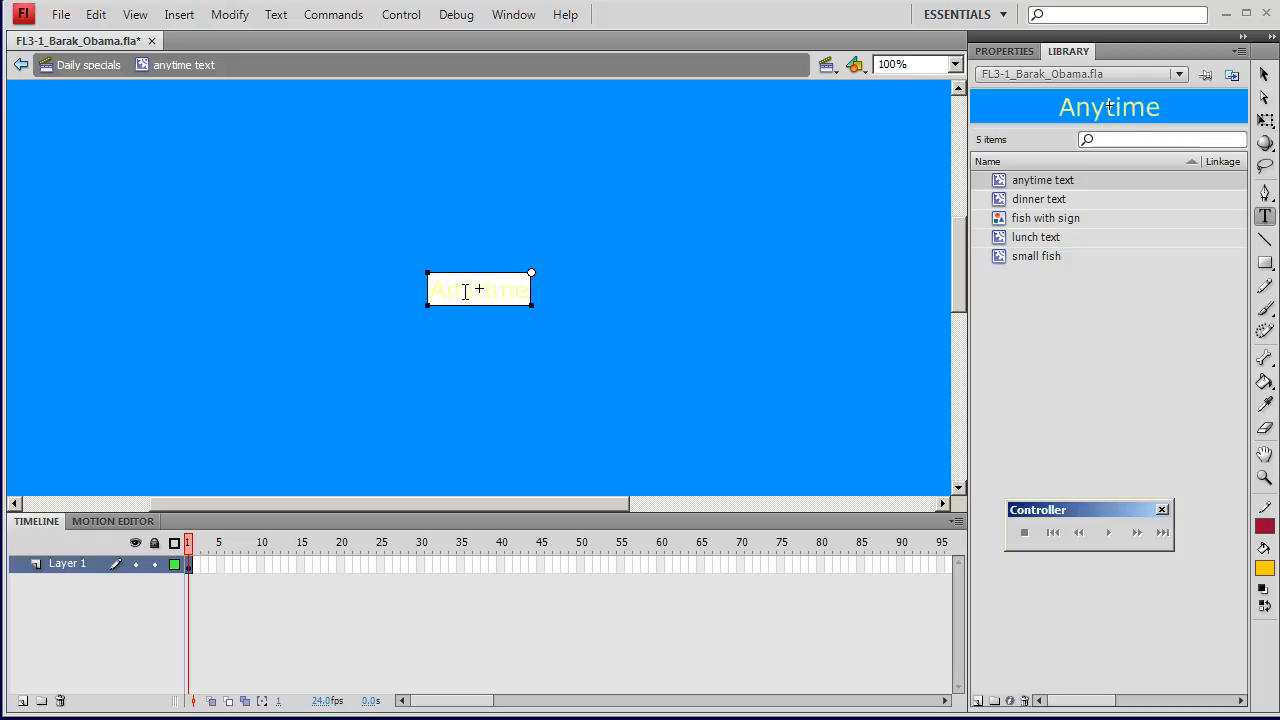
Step: Replace the word inside the dinner text symbol with Dinner, and preview the text symbols in the library
{"action": "left_click", "coordinate": [1011, 202]}
{"action": "double_click", "coordinate": [1001, 205]}
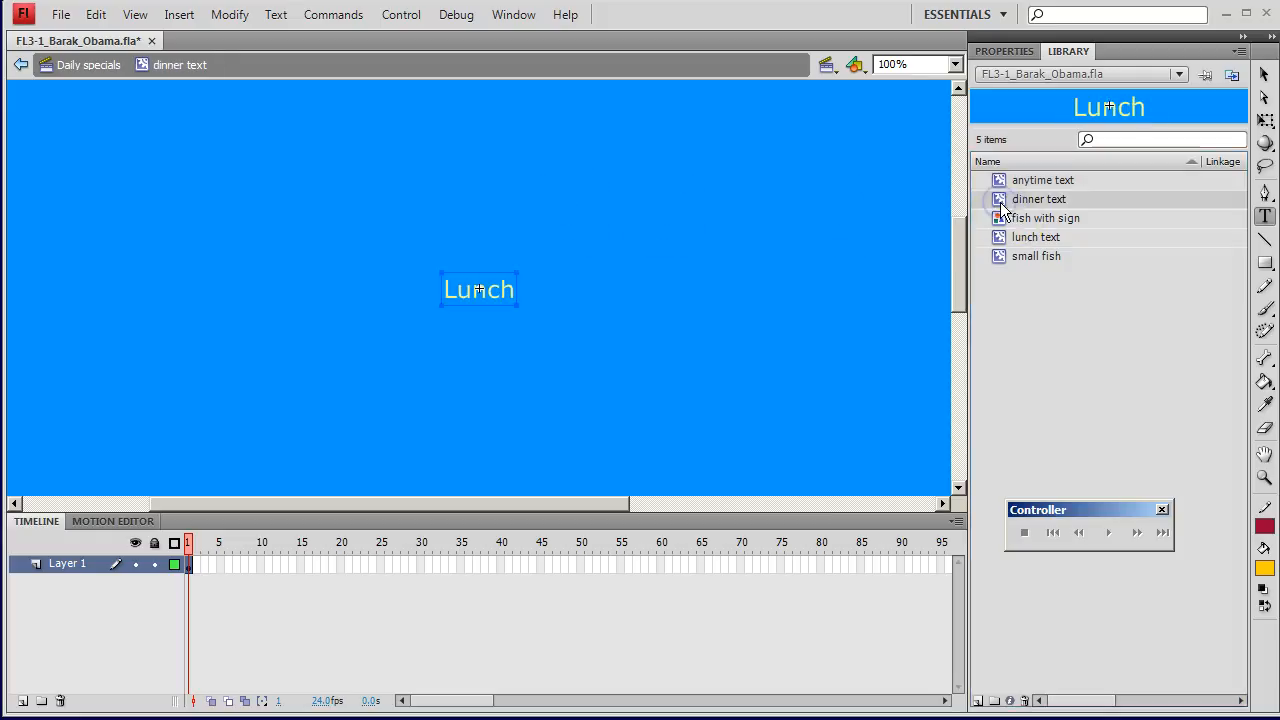
{"action": "left_click", "coordinate": [455, 290]}
{"action": "double_click", "coordinate": [457, 290]}
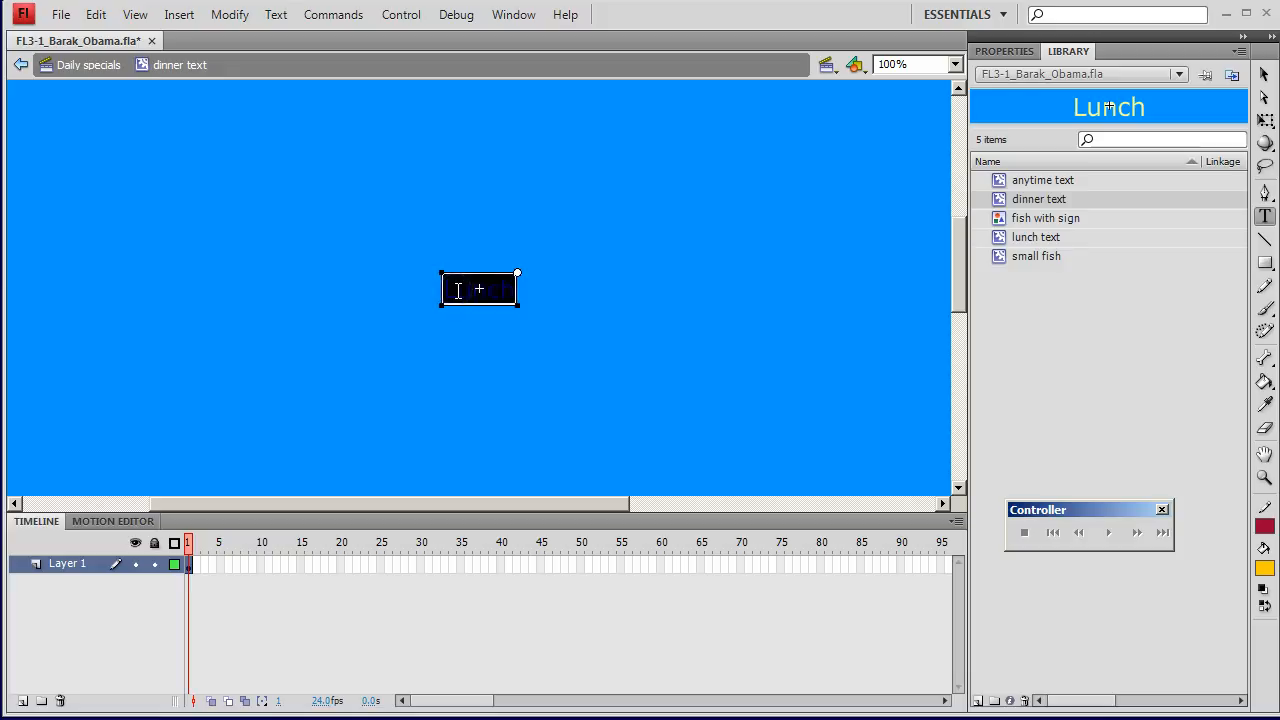
{"action": "type", "text": "Dinner"}
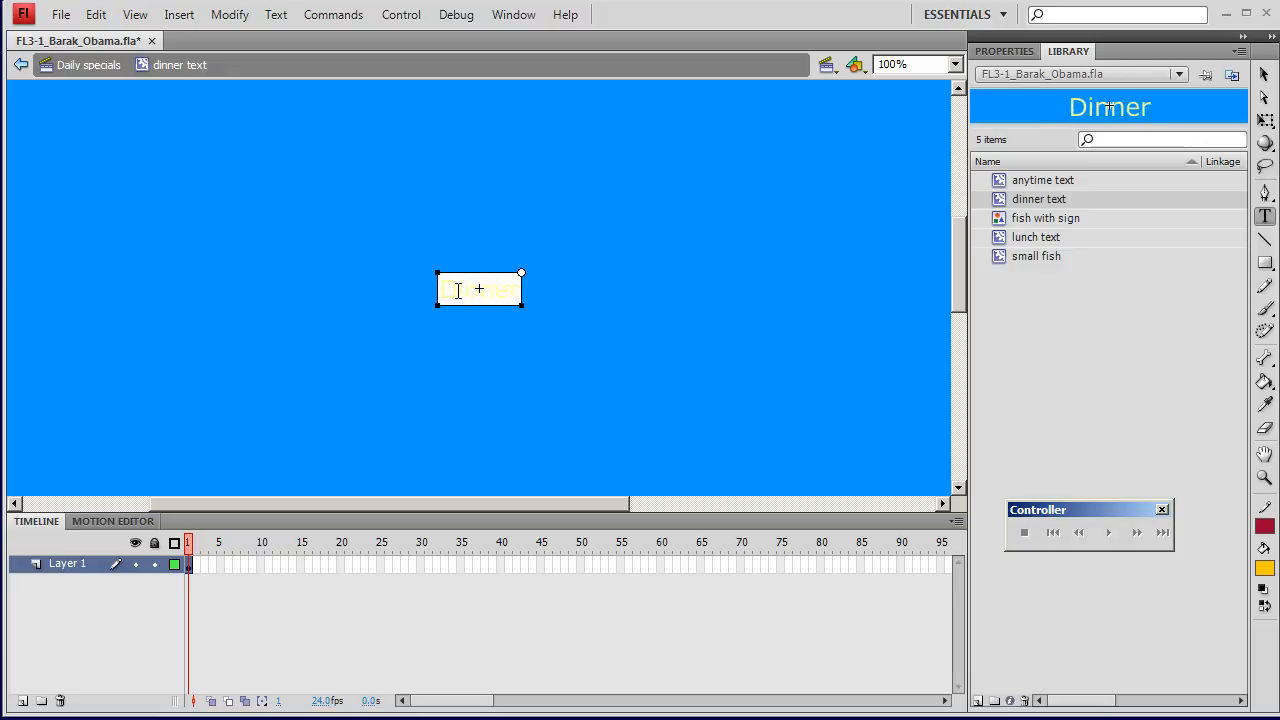
{"action": "left_click", "coordinate": [1031, 257]}
{"action": "left_click", "coordinate": [1032, 180]}
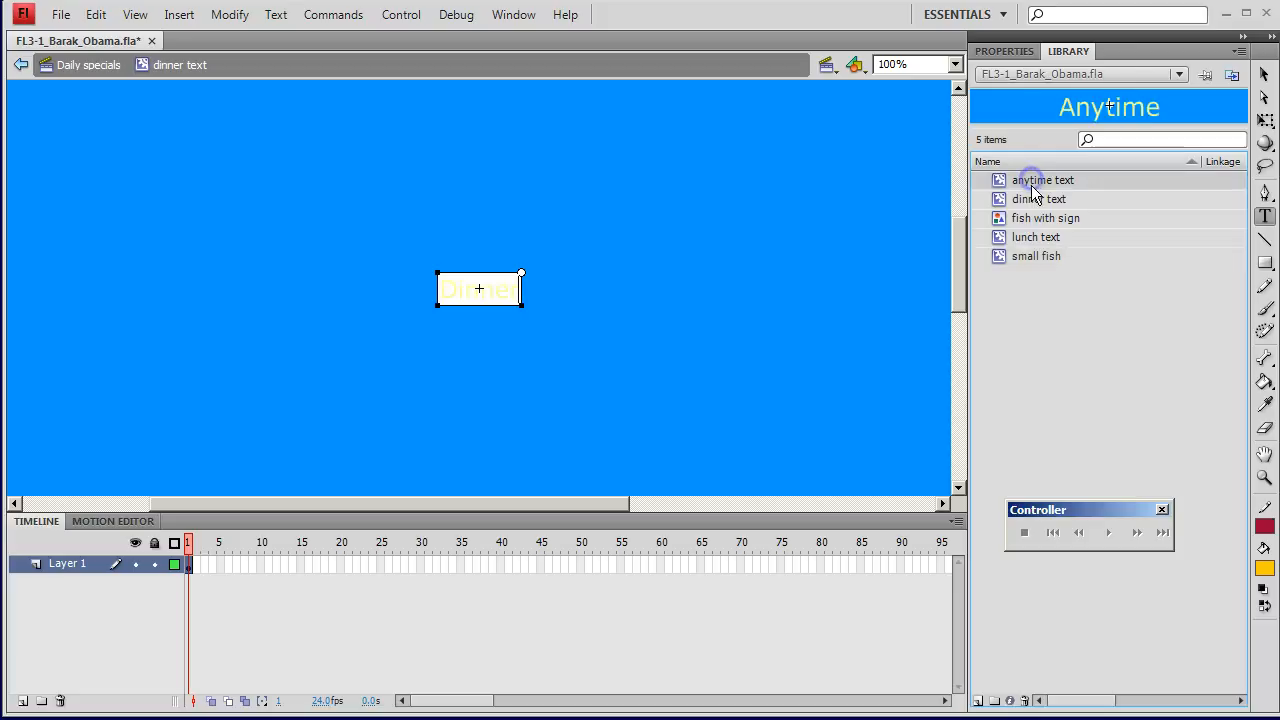
{"action": "left_click", "coordinate": [1034, 201]}
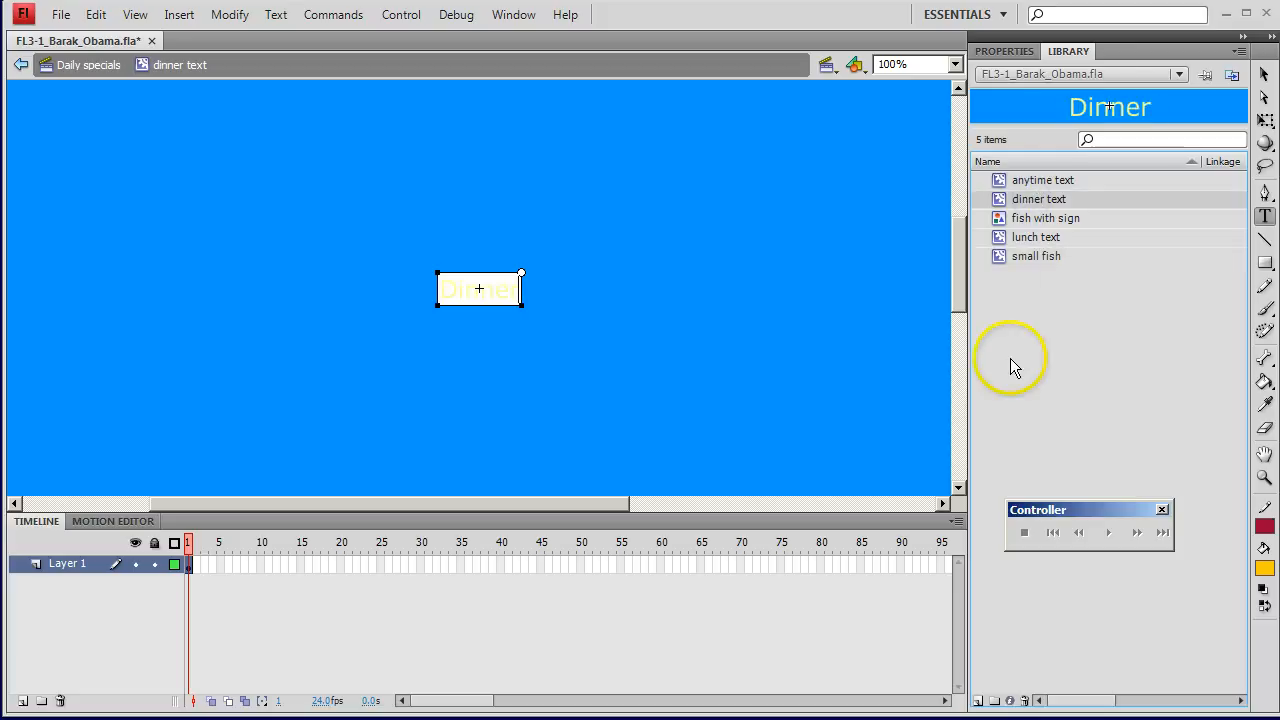
{"action": "left_click", "coordinate": [1033, 179]}
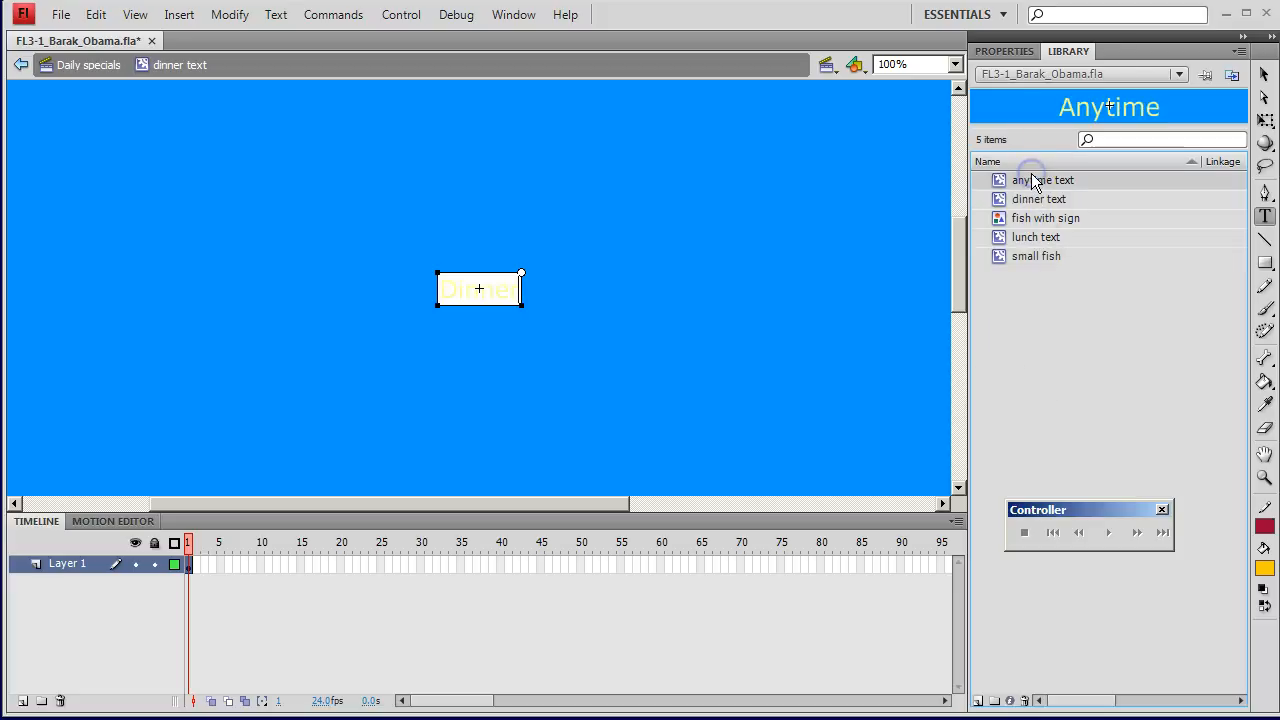
Step: Create a new graphic symbol named text animation and rename its first layer lunch
{"action": "left_click", "coordinate": [977, 701]}
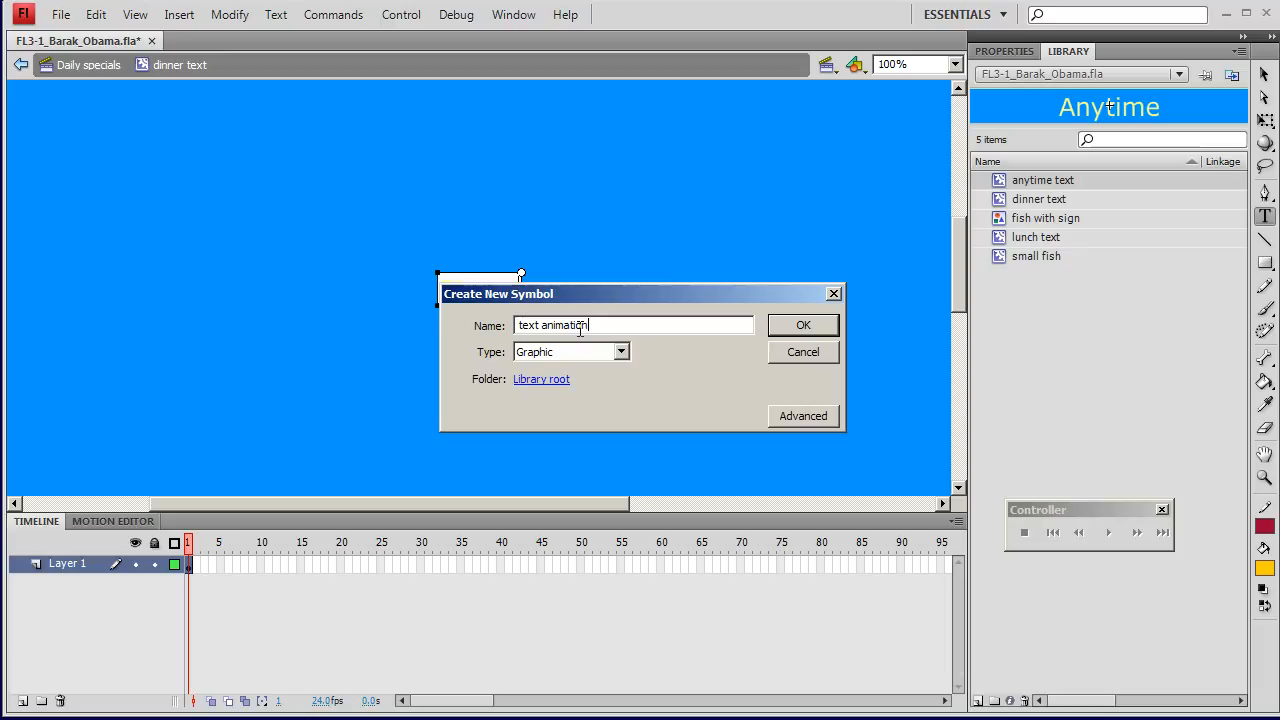
{"action": "key", "text": "Return"}
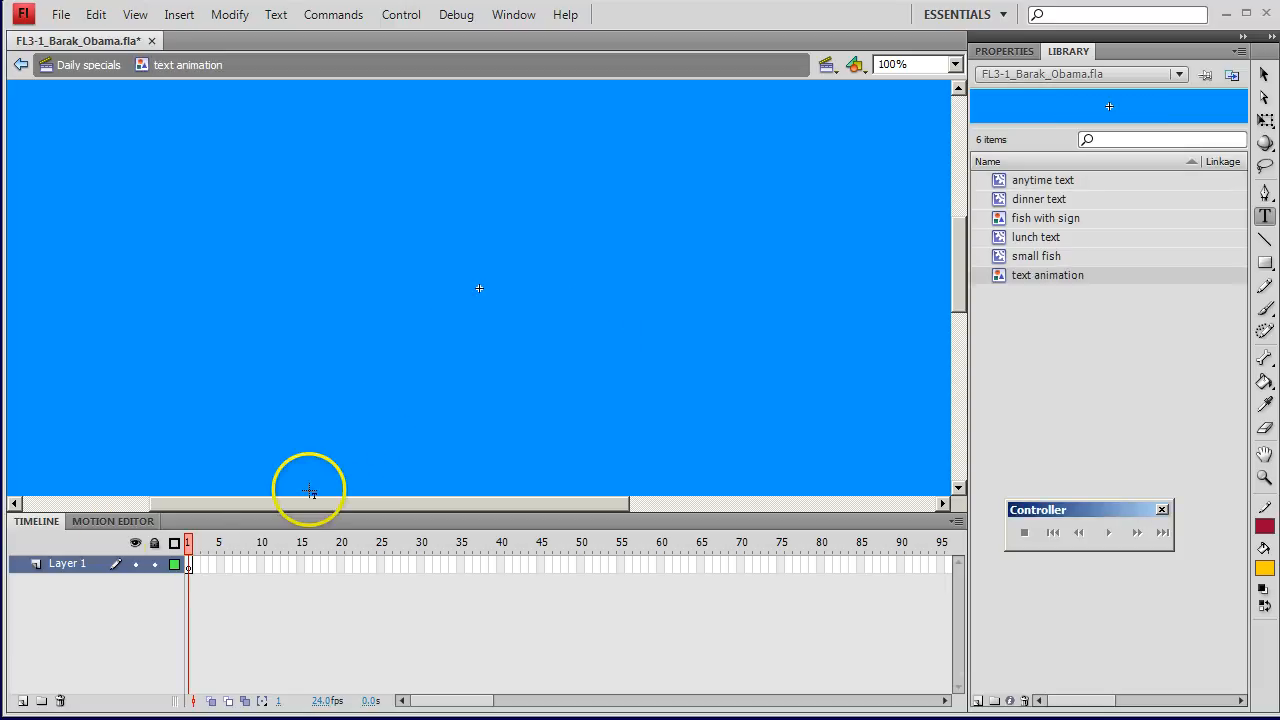
{"action": "double_click", "coordinate": [70, 564]}
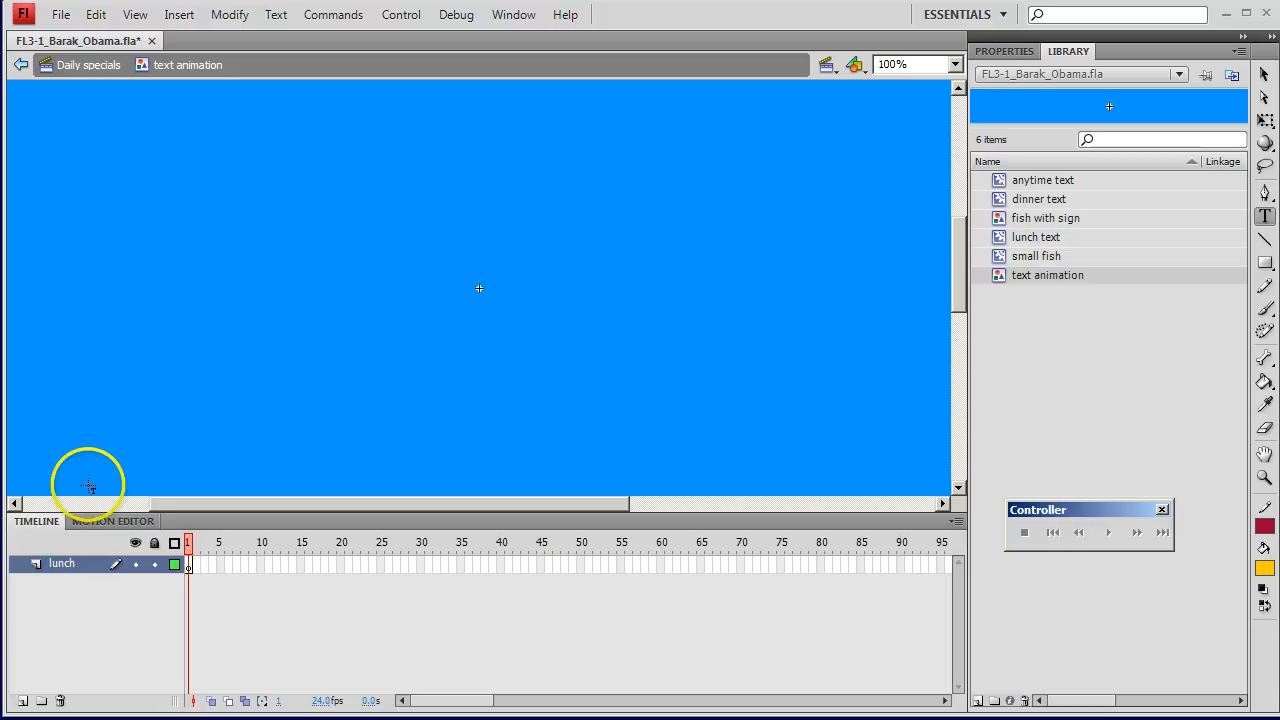
Step: Place an instance of the lunch text symbol on the stage of the lunch layer
{"action": "left_click", "coordinate": [998, 241]}
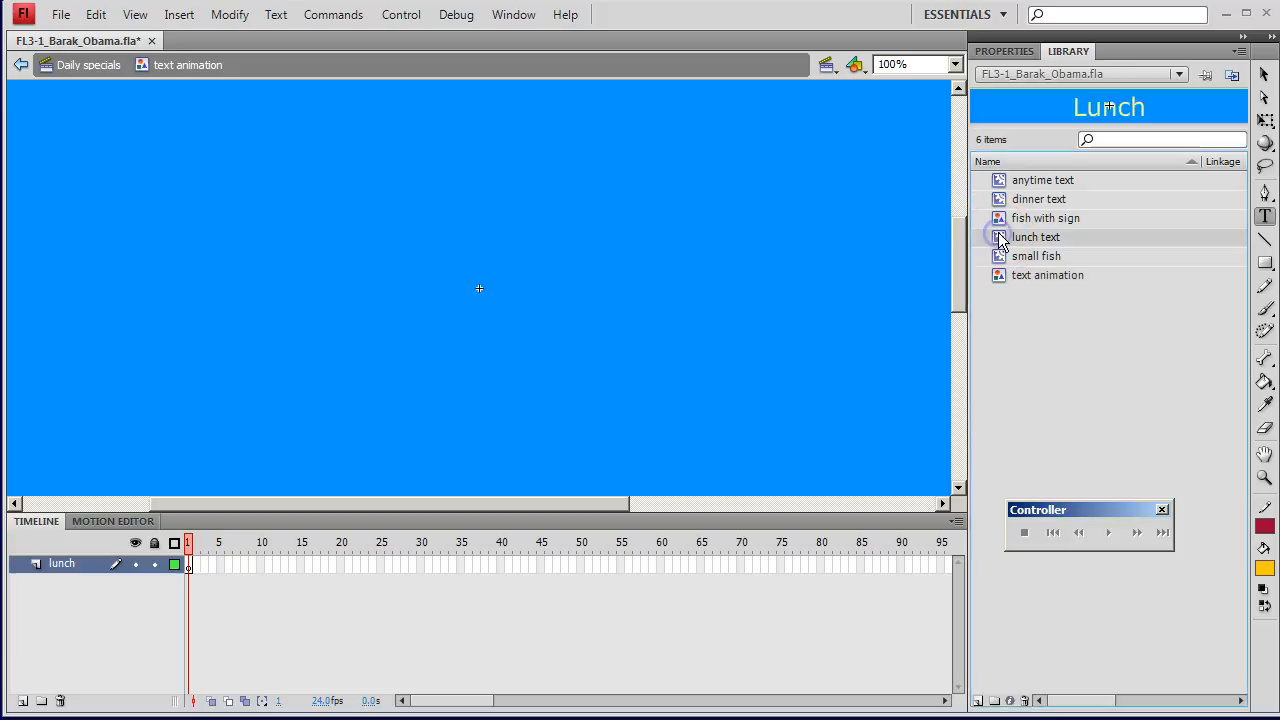
{"action": "left_click_drag", "start_coordinate": [998, 241], "coordinate": [621, 274]}
{"action": "left_click_drag", "start_coordinate": [541, 269], "coordinate": [547, 241]}
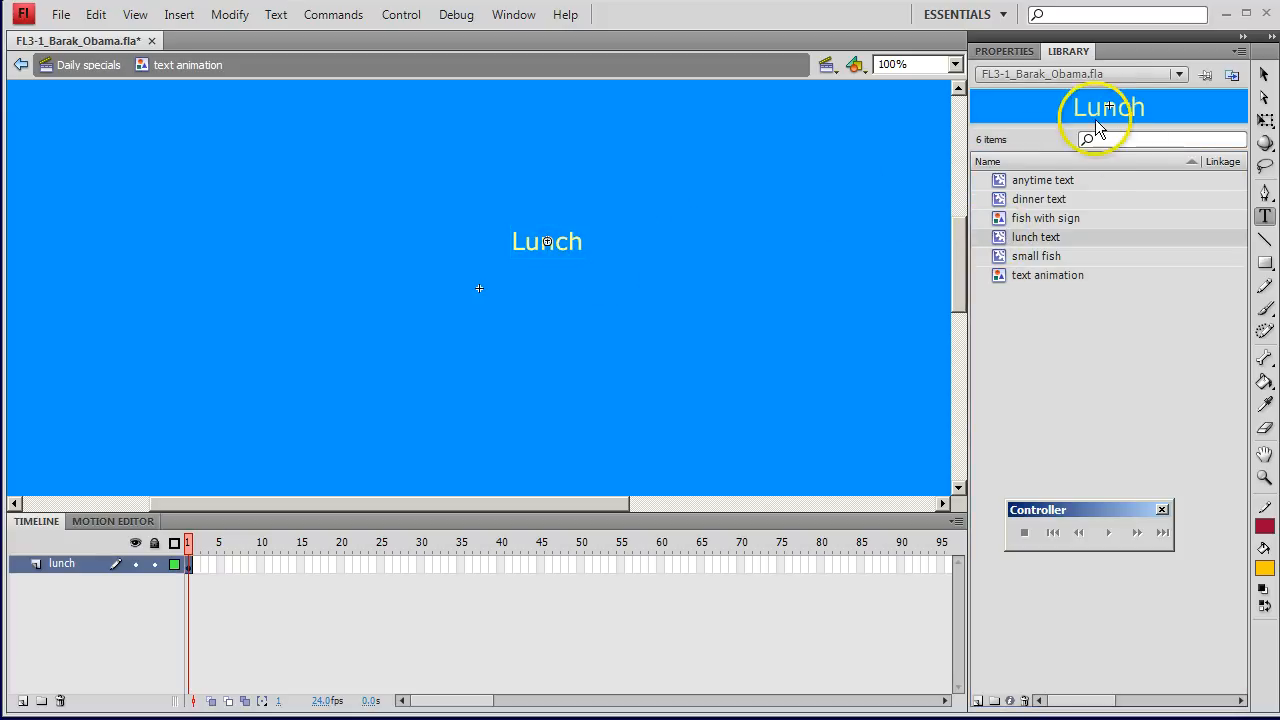
Step: Set the Lunch instance's position to X 0 and Y 0
{"action": "left_click", "coordinate": [998, 51]}
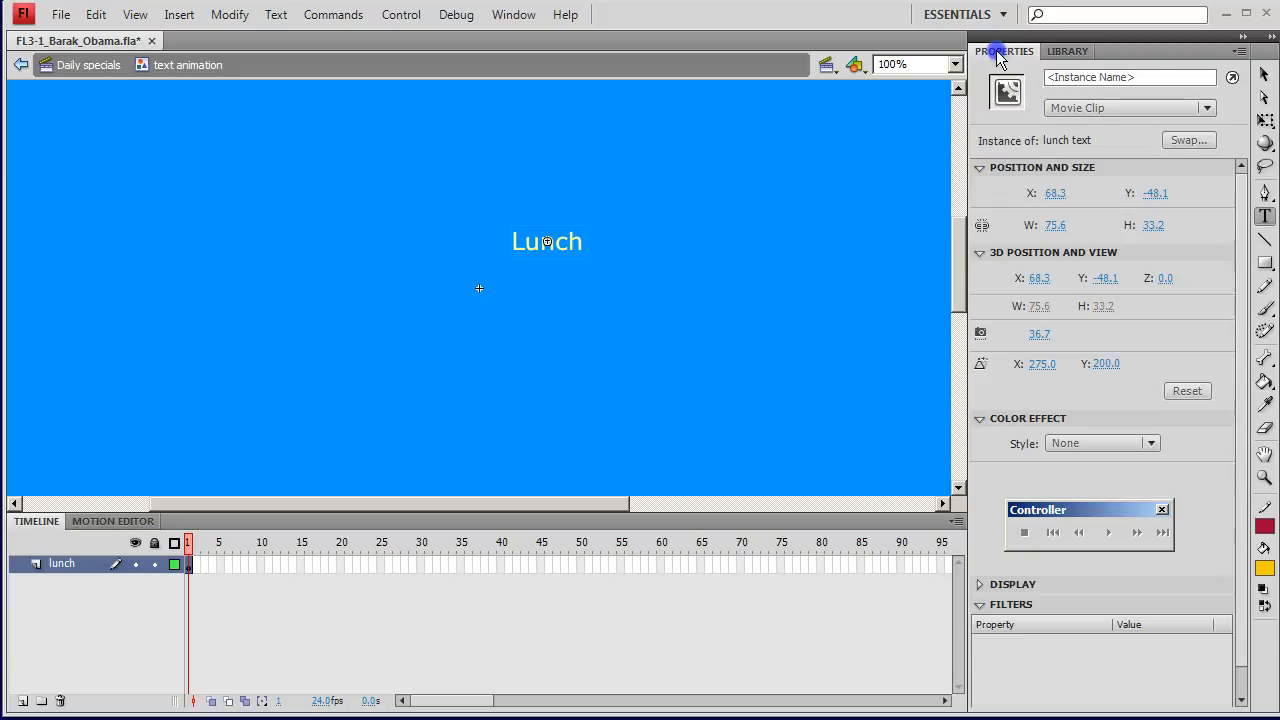
{"action": "left_click", "coordinate": [1053, 193]}
{"action": "type", "text": "0"}
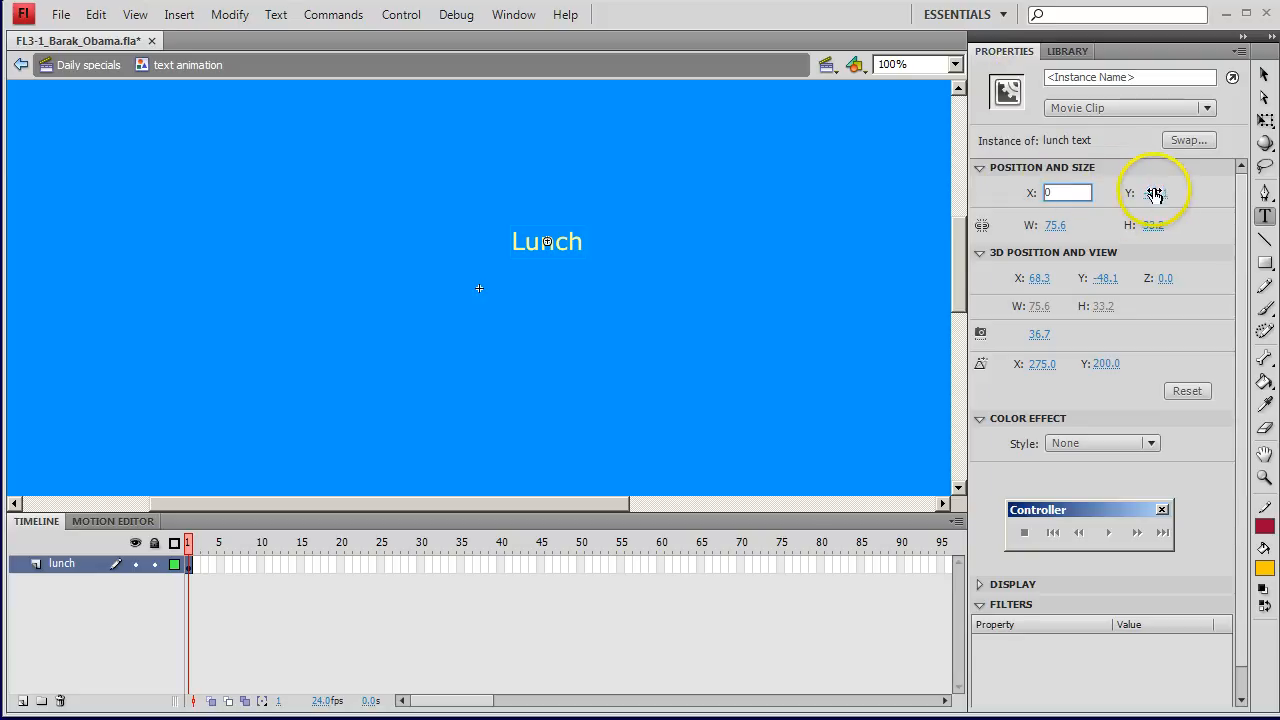
{"action": "left_click", "coordinate": [1155, 193]}
{"action": "type", "text": "0"}
{"action": "key", "text": "Return"}
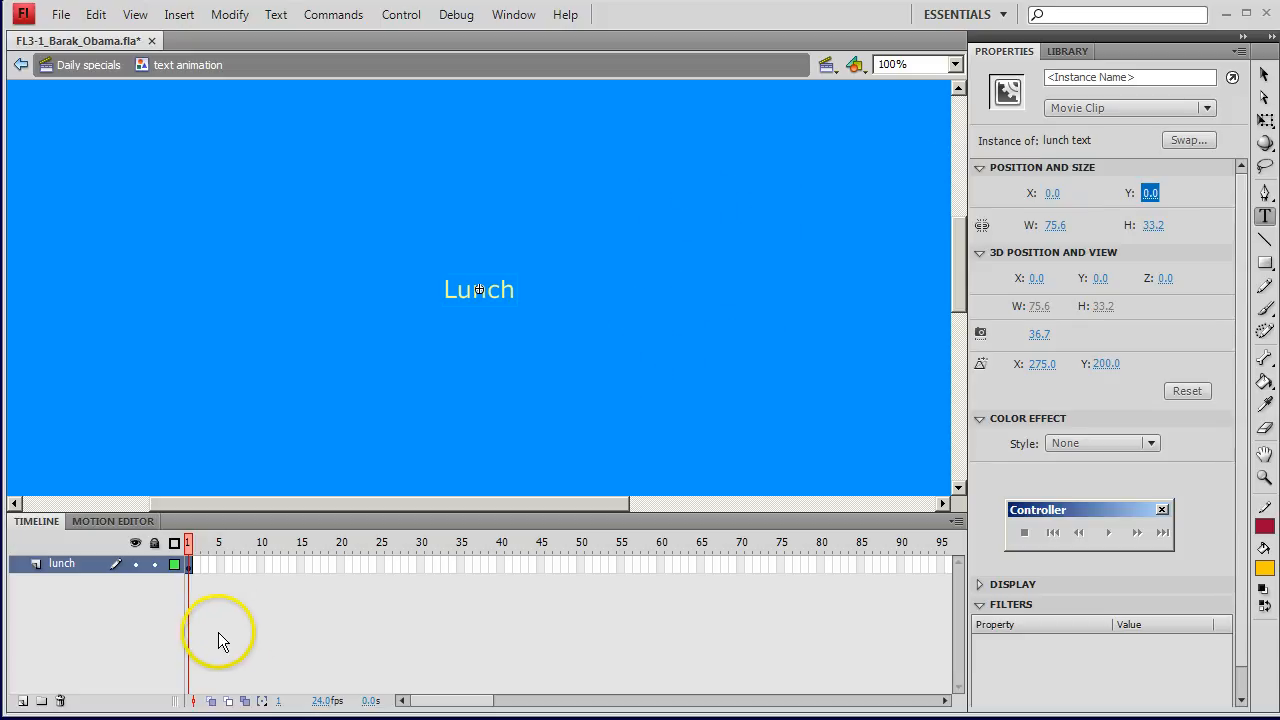
Step: Create a motion tween on the lunch layer and set the Lunch instance's alpha to 0% at frame 24
{"action": "right_click", "coordinate": [189, 566]}
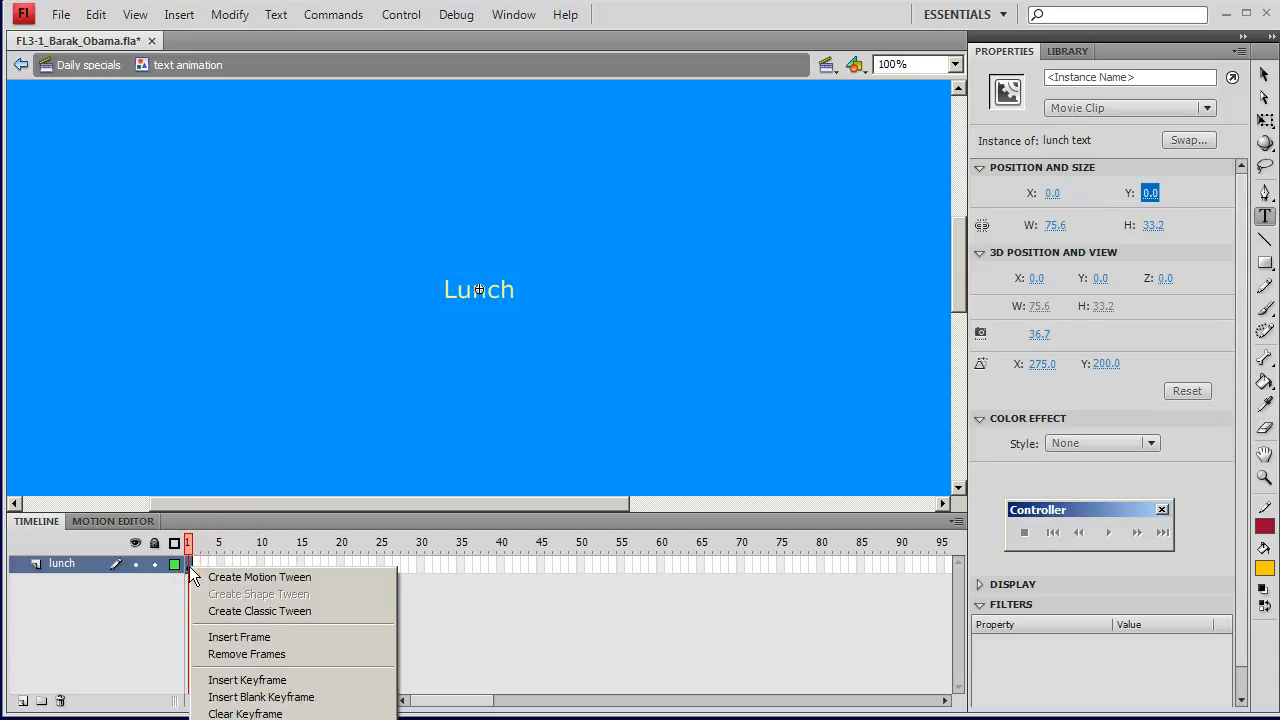
{"action": "left_click", "coordinate": [248, 577]}
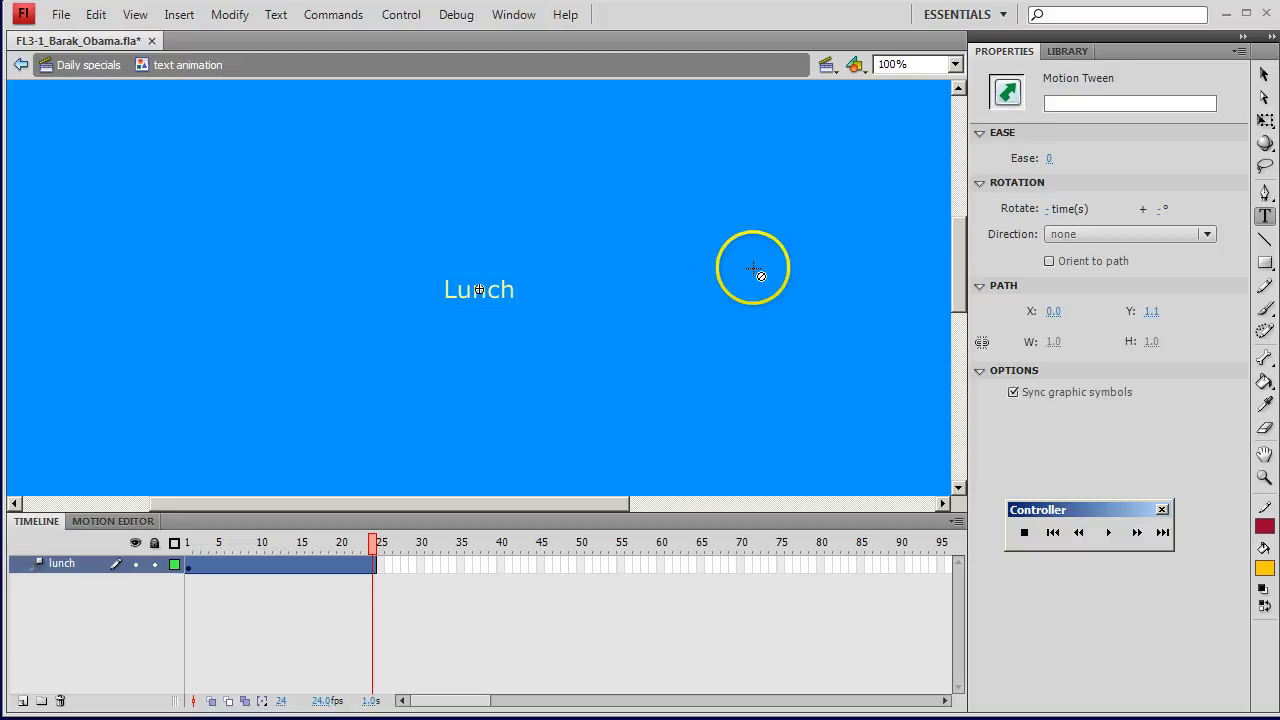
{"action": "left_click", "coordinate": [1263, 75]}
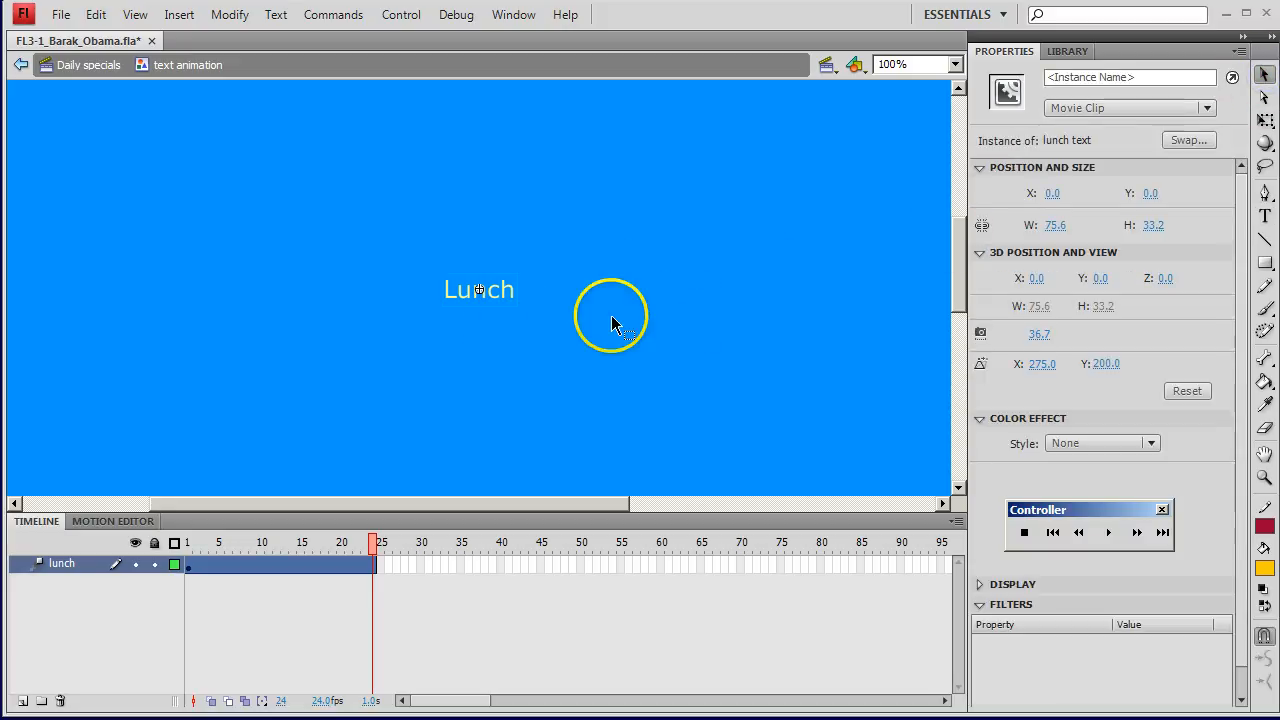
{"action": "left_click", "coordinate": [498, 292]}
{"action": "left_click", "coordinate": [494, 334]}
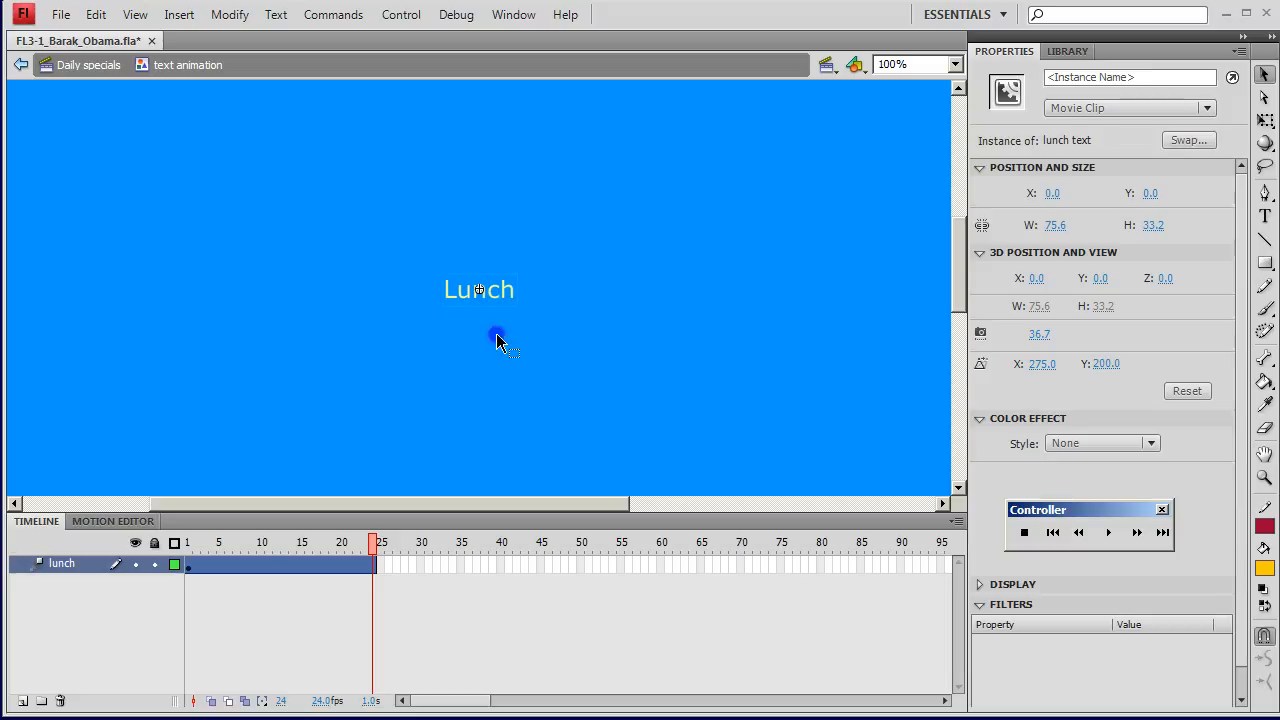
{"action": "left_click", "coordinate": [505, 297]}
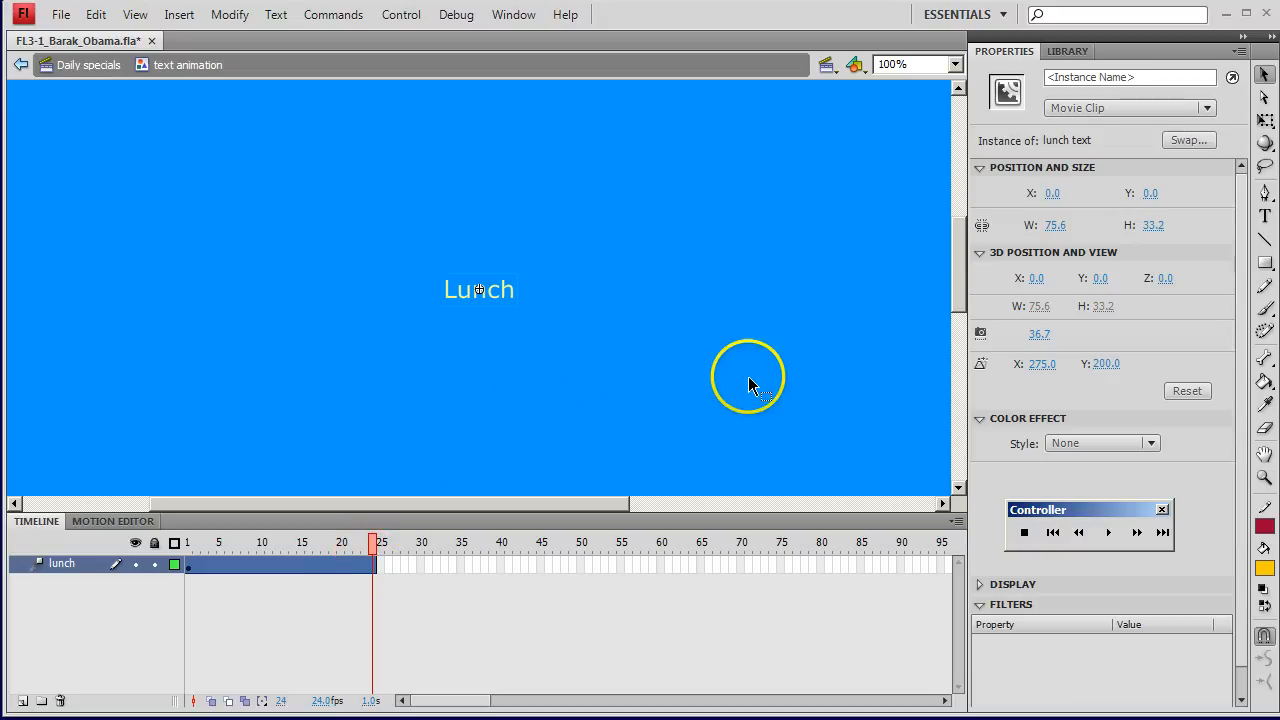
{"action": "left_click", "coordinate": [504, 295]}
{"action": "left_click", "coordinate": [500, 289]}
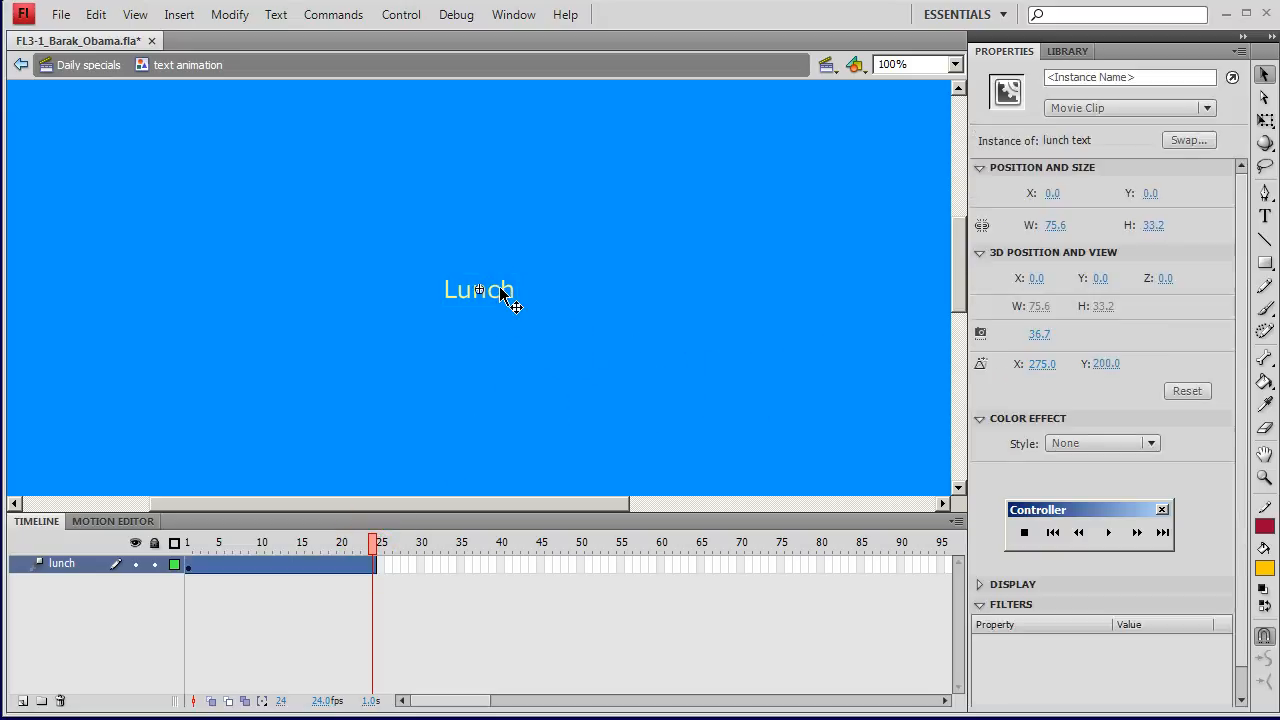
{"action": "left_click", "coordinate": [1108, 445]}
{"action": "left_click", "coordinate": [1083, 532]}
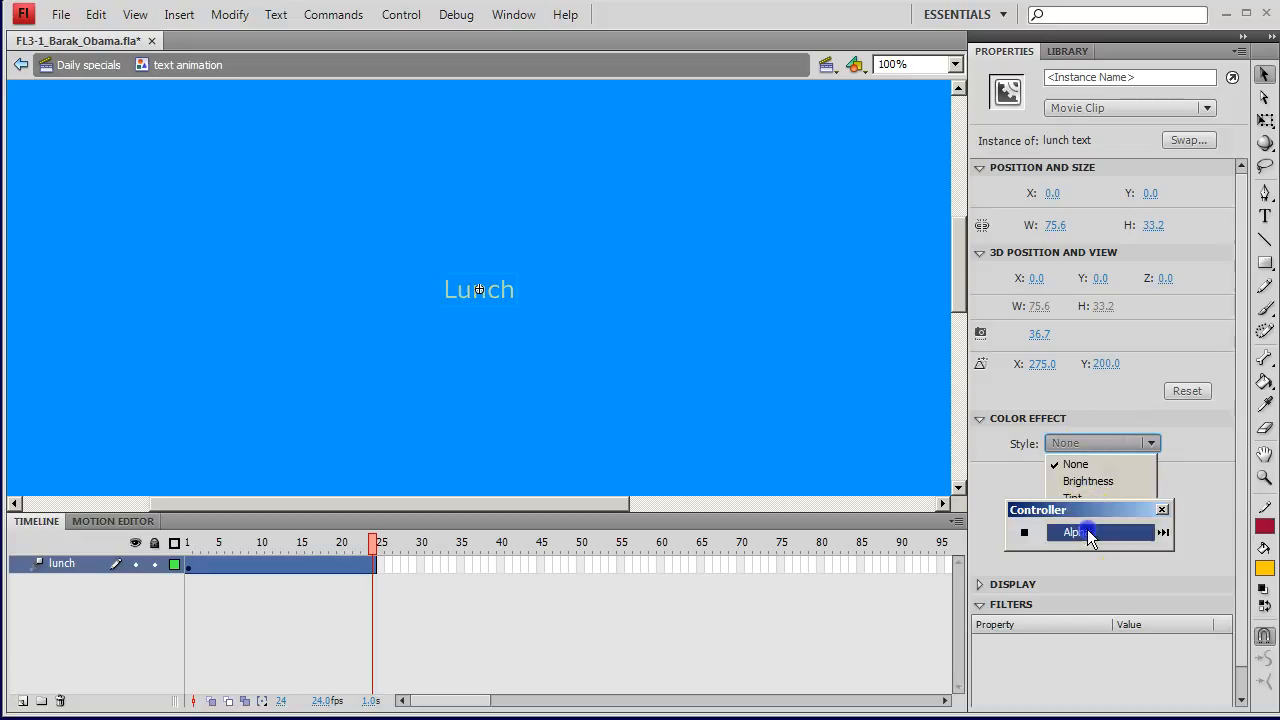
{"action": "left_click_drag", "start_coordinate": [1122, 474], "coordinate": [1033, 480]}
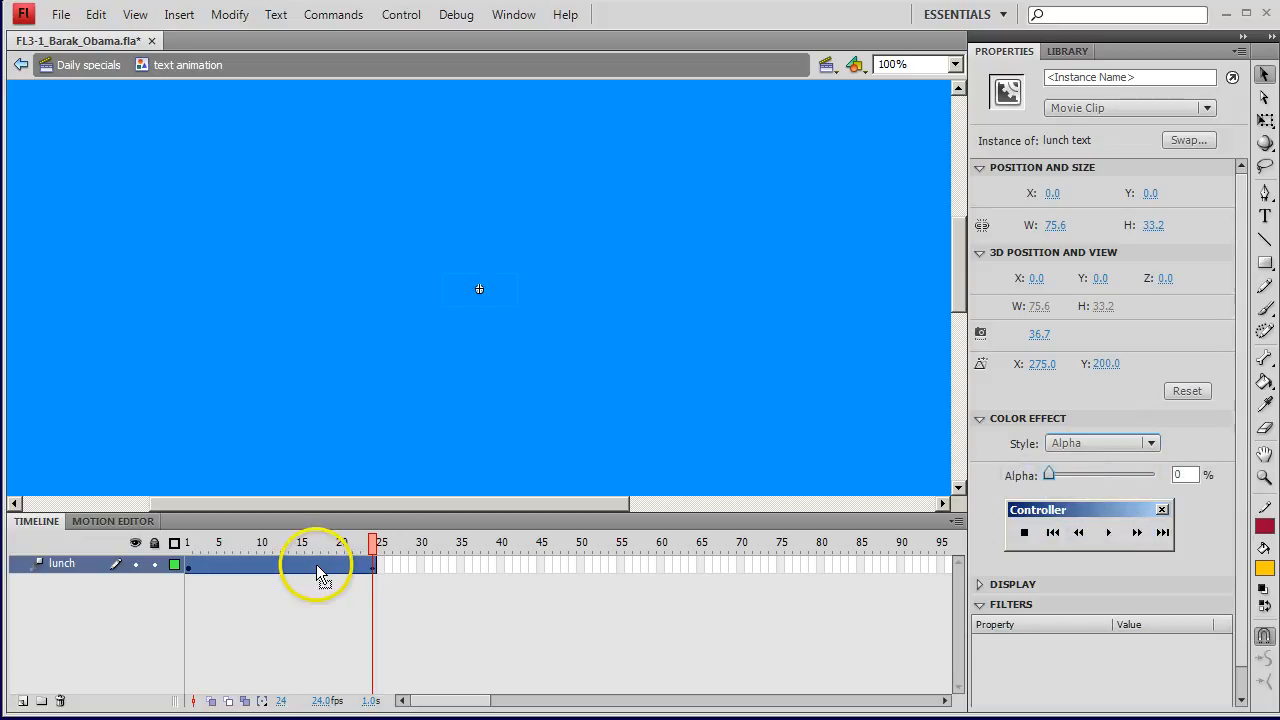
{"action": "key", "text": "Return"}
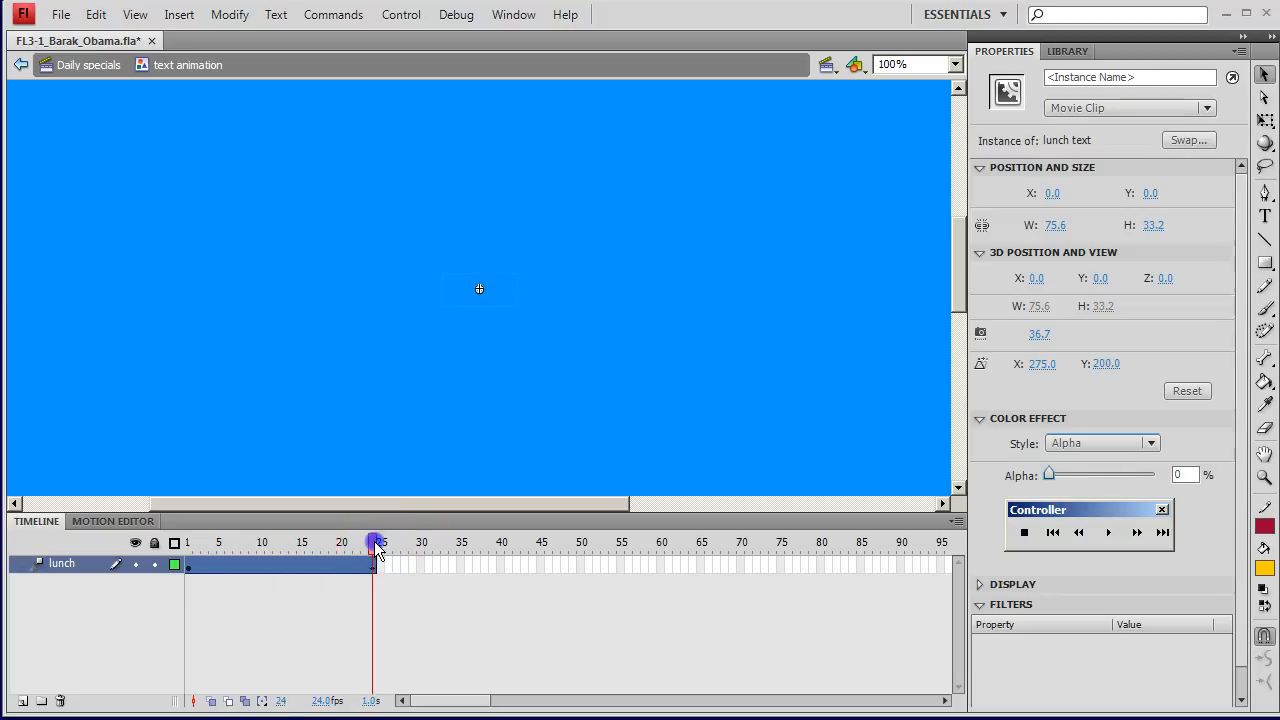
{"action": "left_click", "coordinate": [376, 558]}
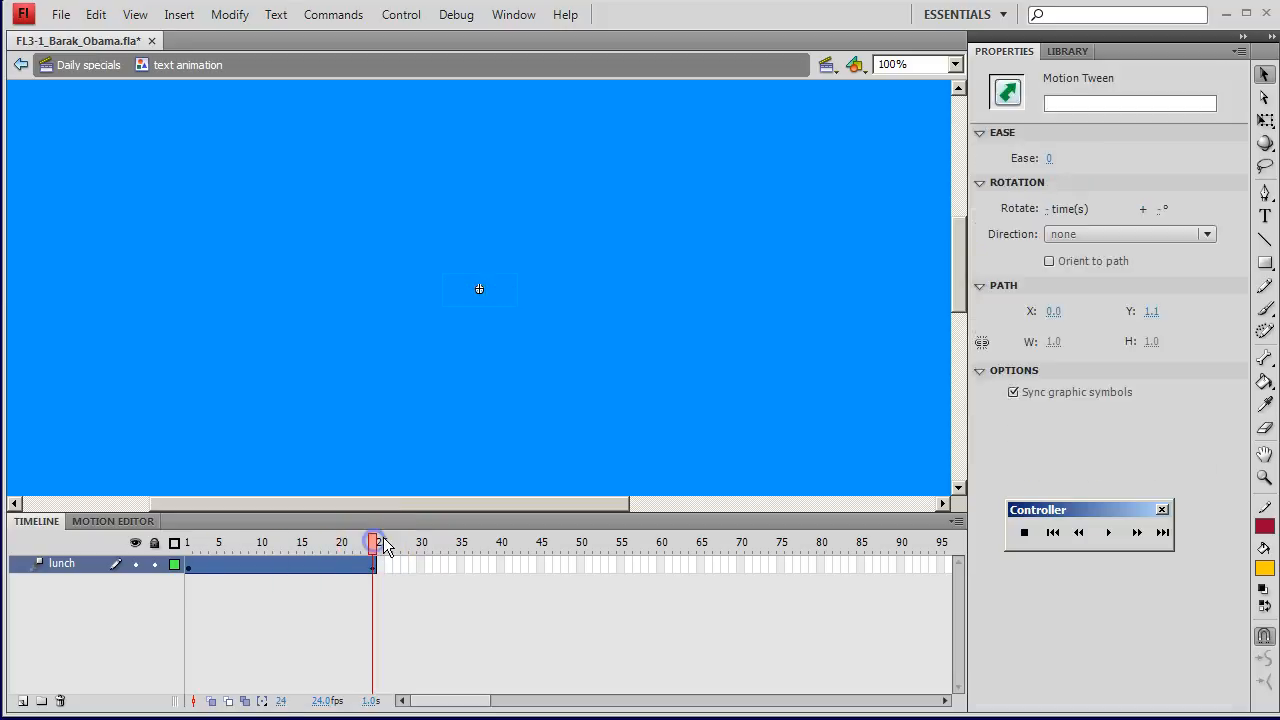
Step: Add a new layer above the lunch layer and name it dinner
{"action": "right_click", "coordinate": [72, 570]}
{"action": "left_click", "coordinate": [57, 594]}
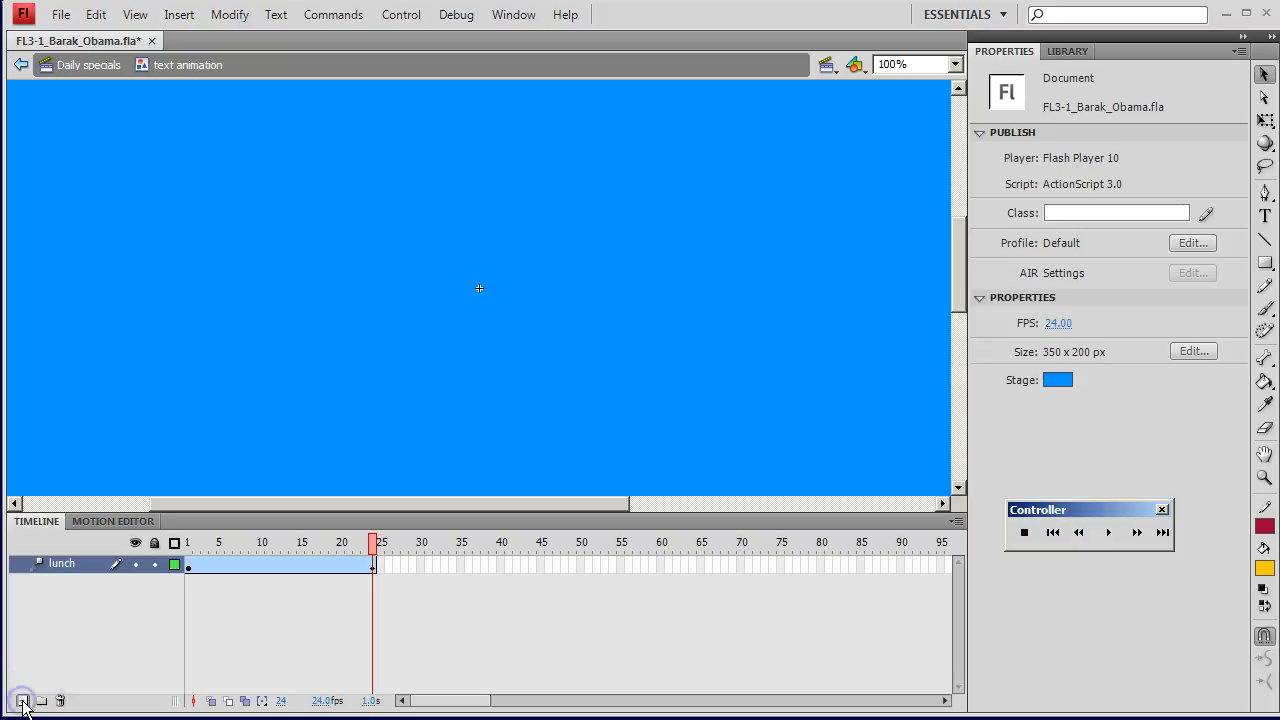
{"action": "left_click", "coordinate": [22, 701]}
{"action": "double_click", "coordinate": [70, 564]}
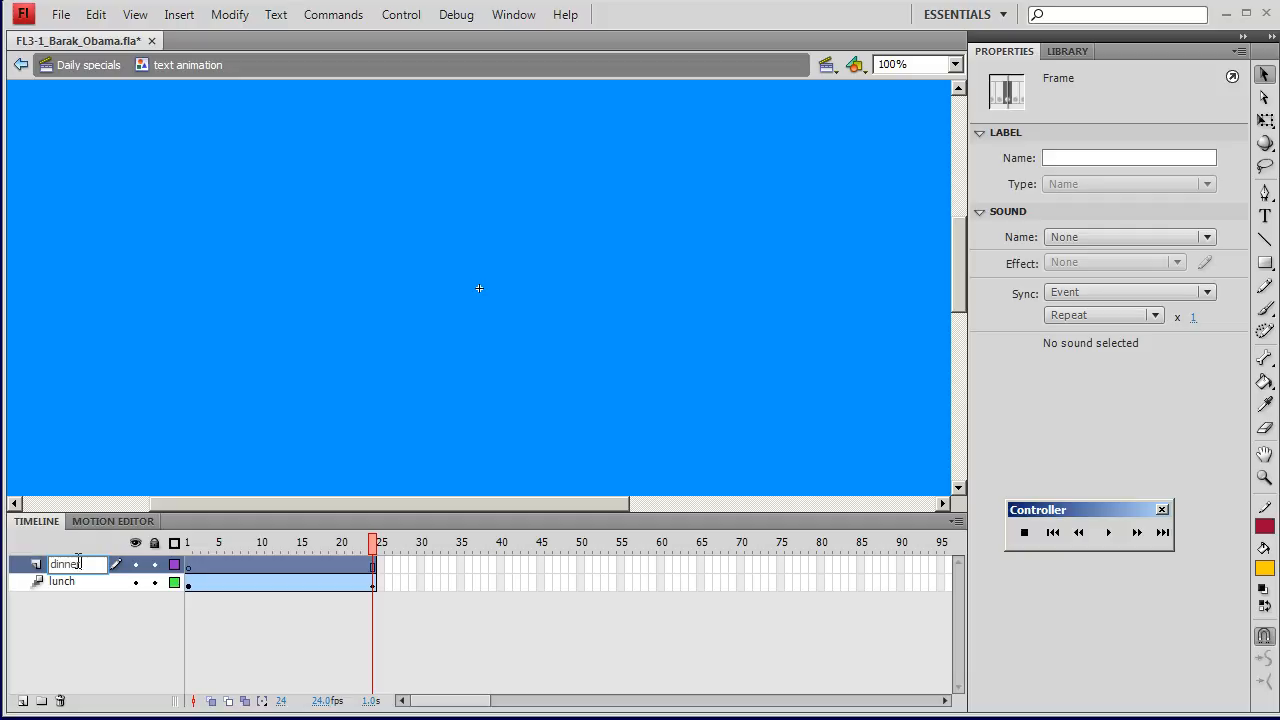
{"action": "key", "text": "Return"}
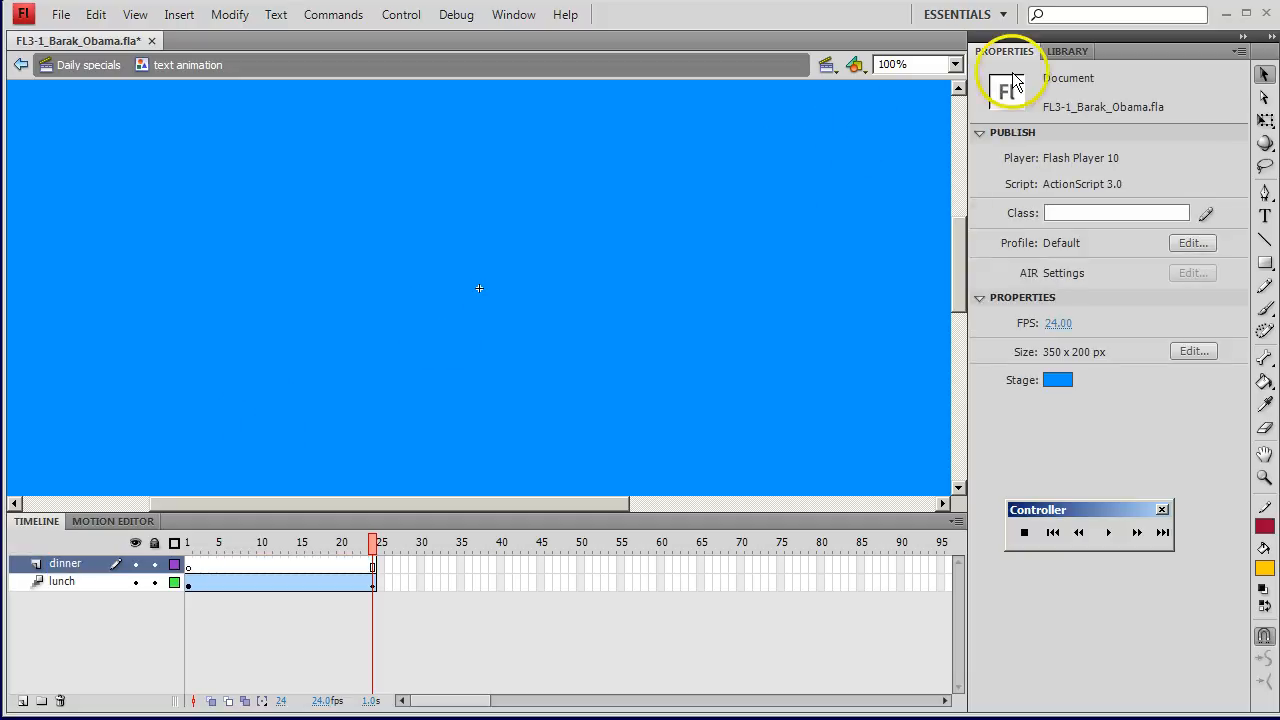
Step: Place an instance of the dinner text symbol on the stage of the dinner layer
{"action": "left_click", "coordinate": [1068, 51]}
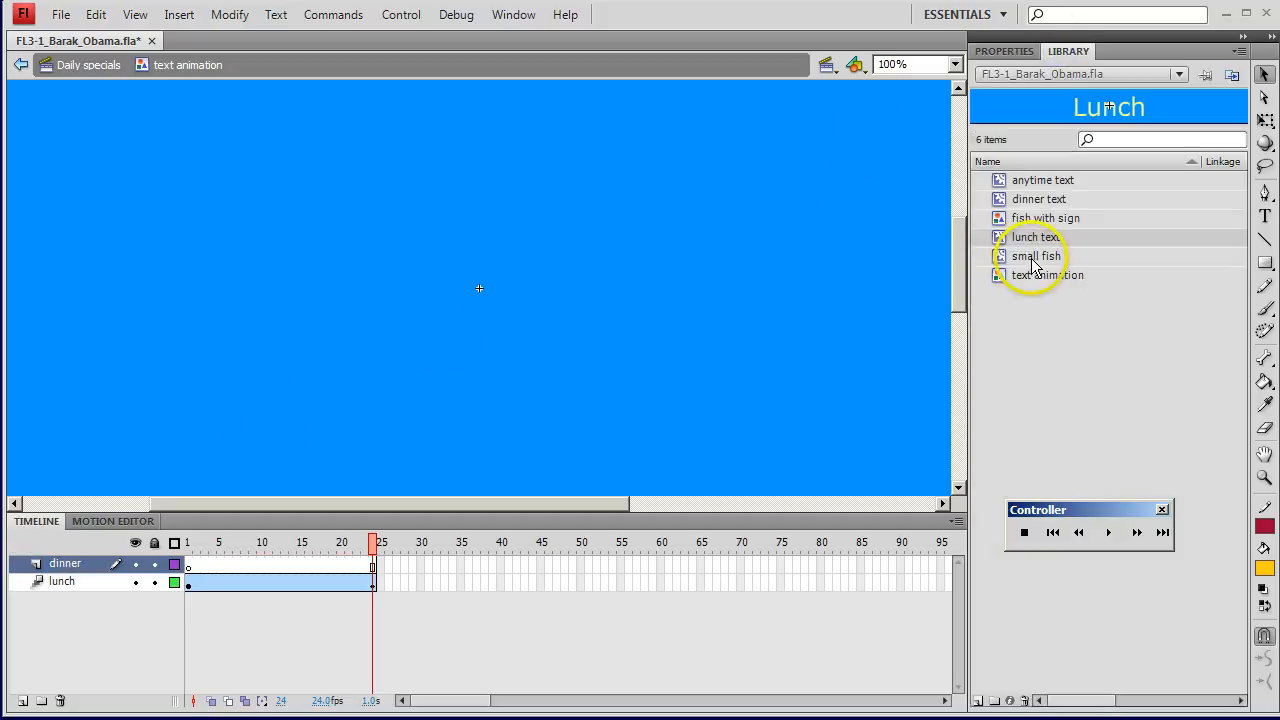
{"action": "left_click", "coordinate": [1032, 207]}
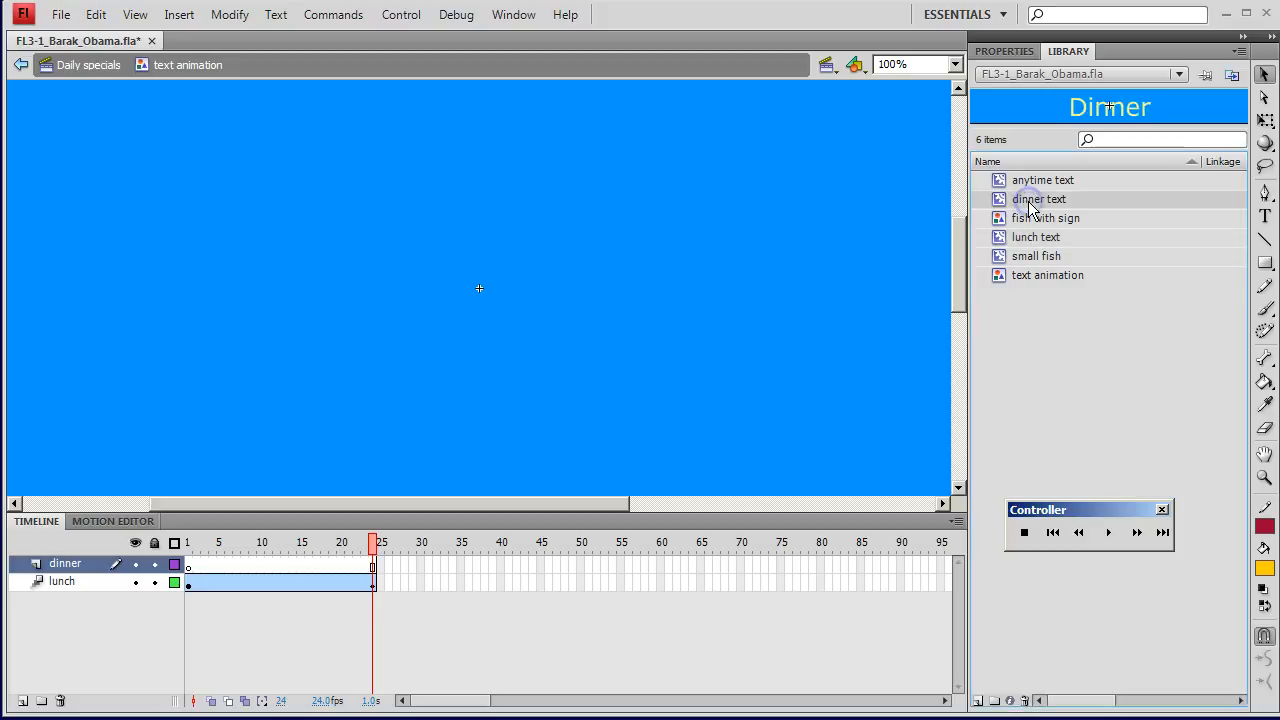
{"action": "left_click_drag", "start_coordinate": [1032, 207], "coordinate": [712, 270]}
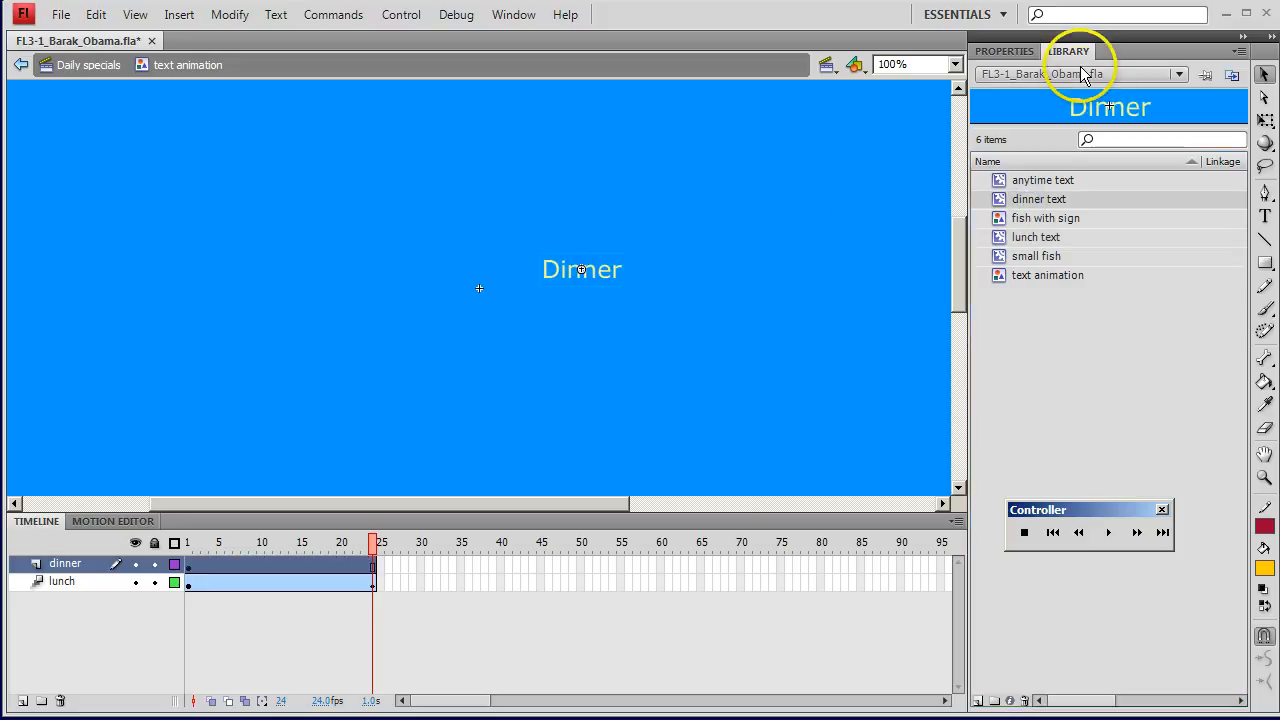
Step: Set the Dinner instance's position to X 0 and Y 0
{"action": "left_click", "coordinate": [996, 52]}
{"action": "left_click", "coordinate": [1055, 193]}
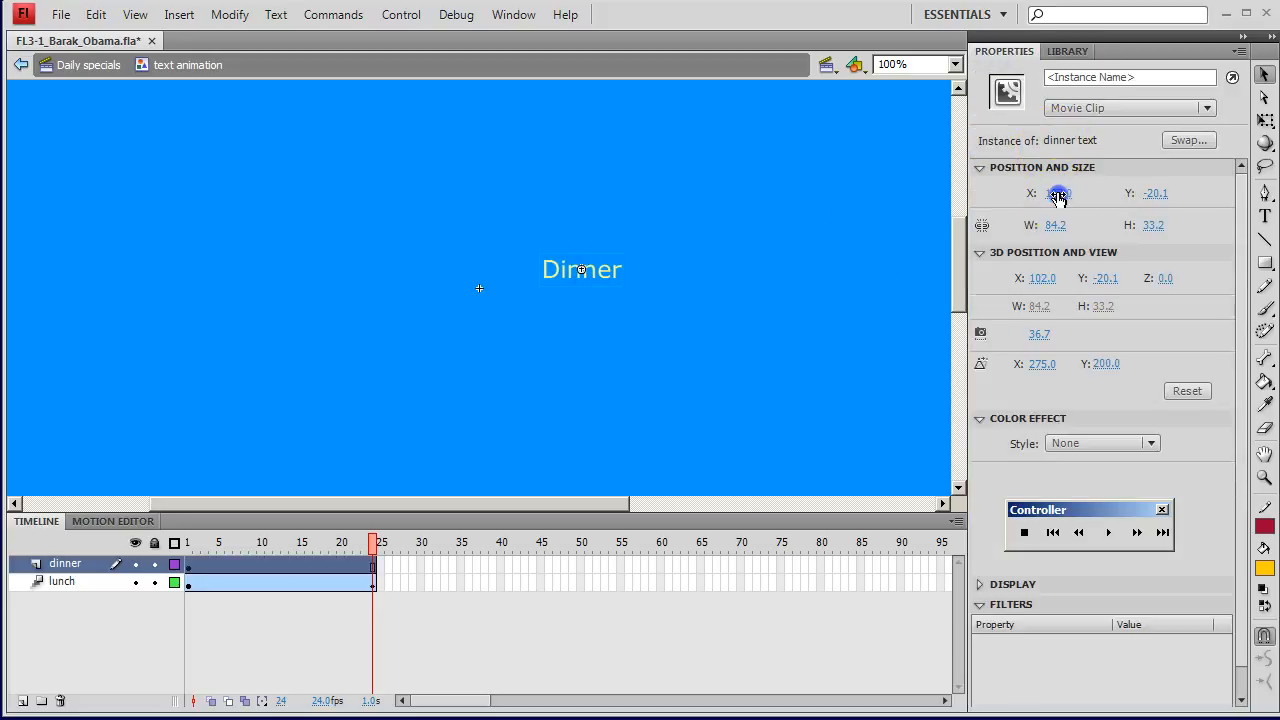
{"action": "type", "text": "0"}
{"action": "left_click", "coordinate": [1155, 193]}
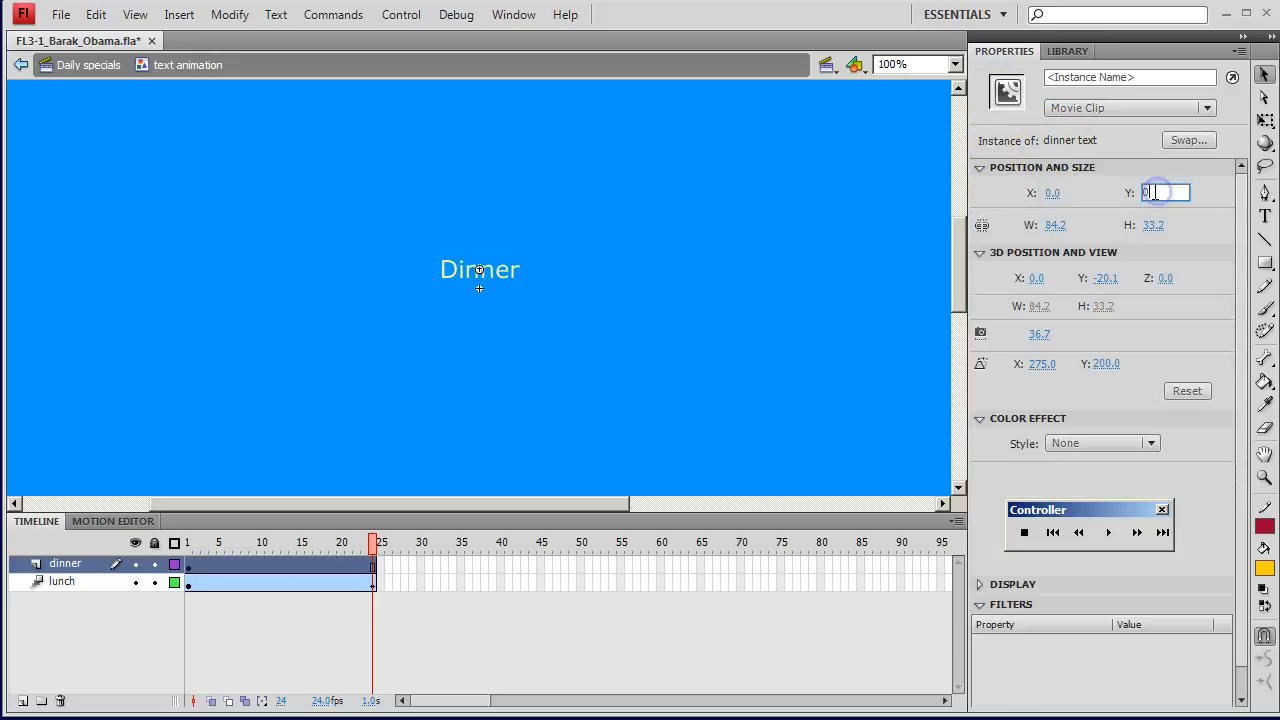
{"action": "type", "text": "0"}
{"action": "key", "text": "Return"}
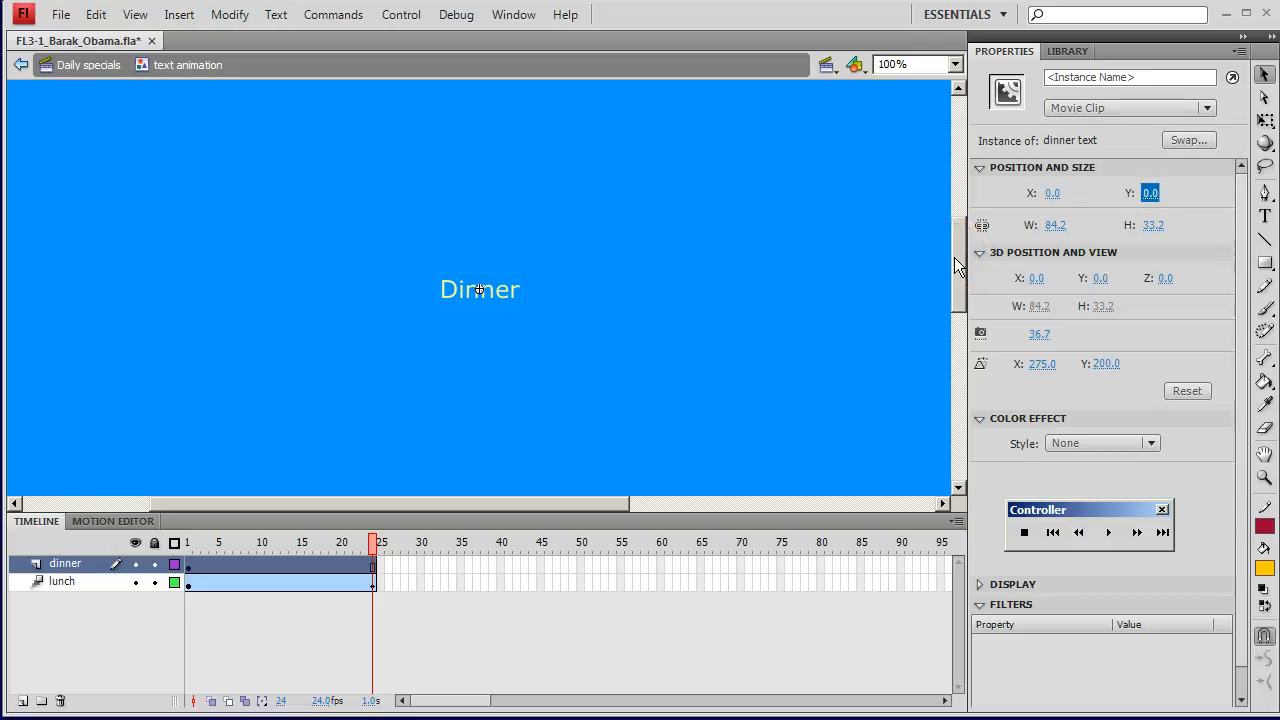
Step: Create a motion tween on the dinner layer and set the Dinner instance's alpha to 0% at frame 24
{"action": "right_click", "coordinate": [236, 572]}
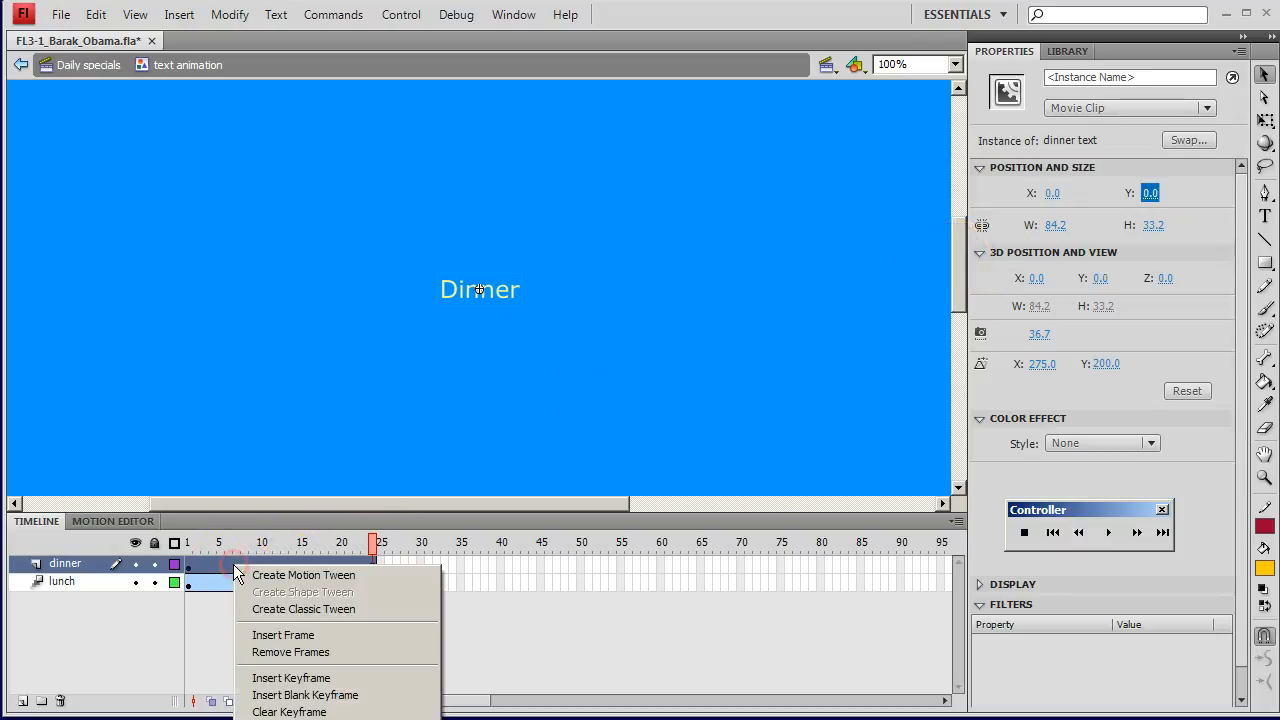
{"action": "left_click", "coordinate": [305, 576]}
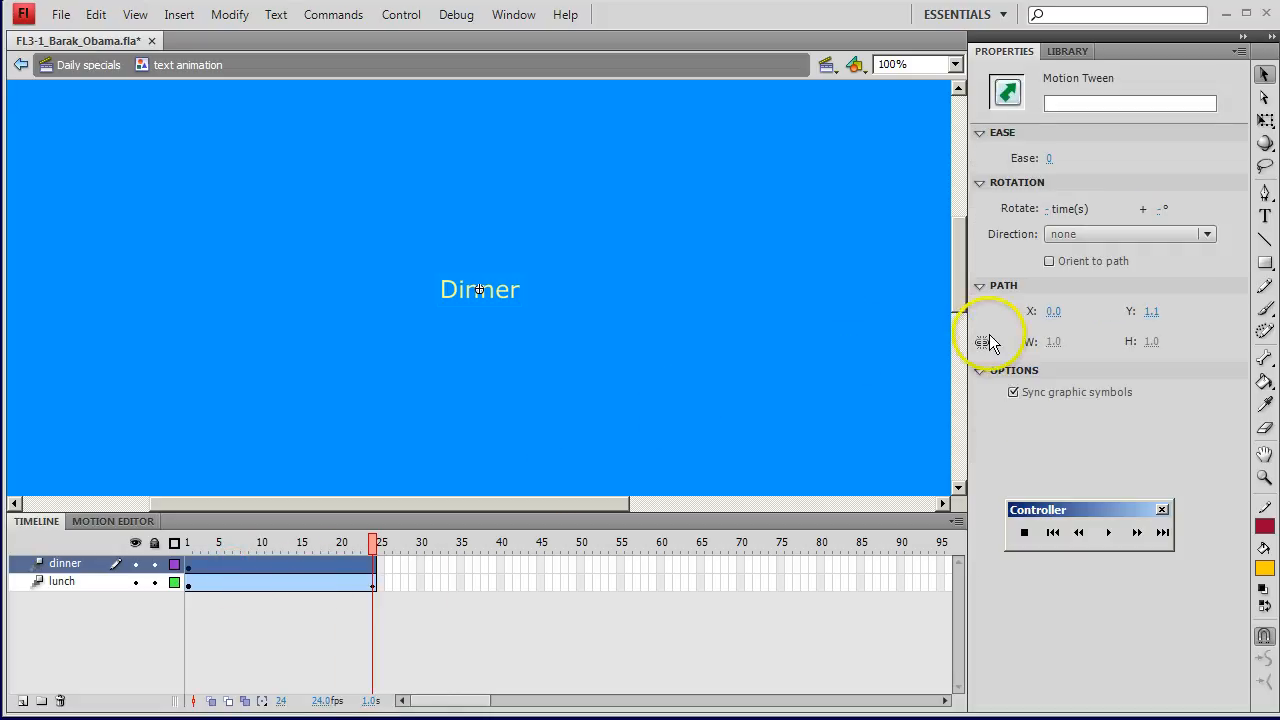
{"action": "left_click", "coordinate": [738, 391]}
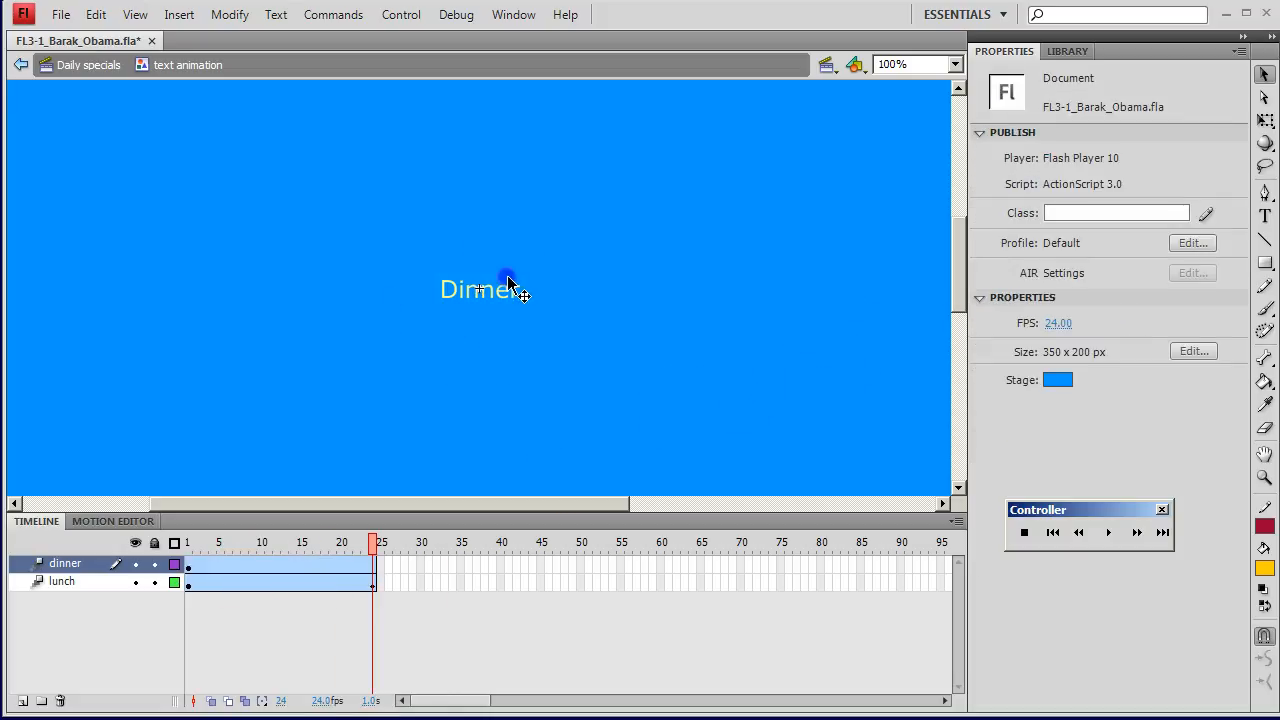
{"action": "left_click", "coordinate": [508, 283]}
{"action": "left_click", "coordinate": [1065, 444]}
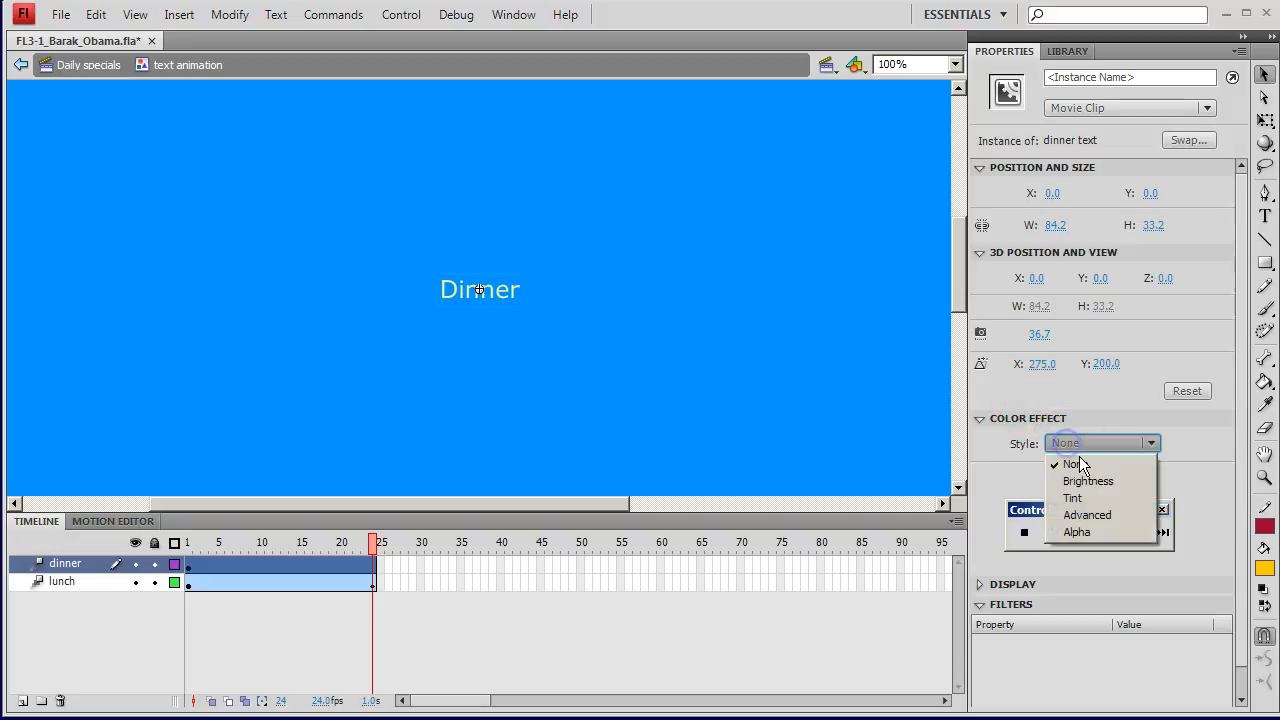
{"action": "left_click", "coordinate": [1076, 531]}
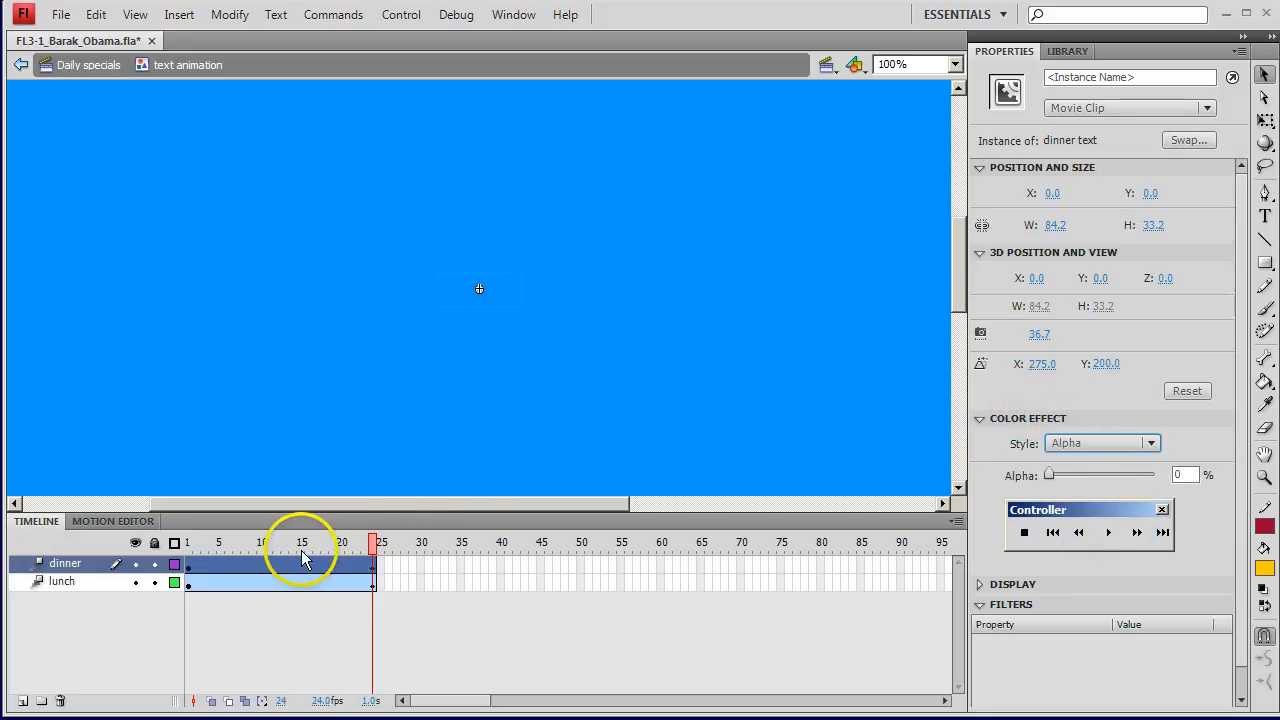
Step: Add a new layer above the dinner layer and name it anytime
{"action": "left_click", "coordinate": [22, 701]}
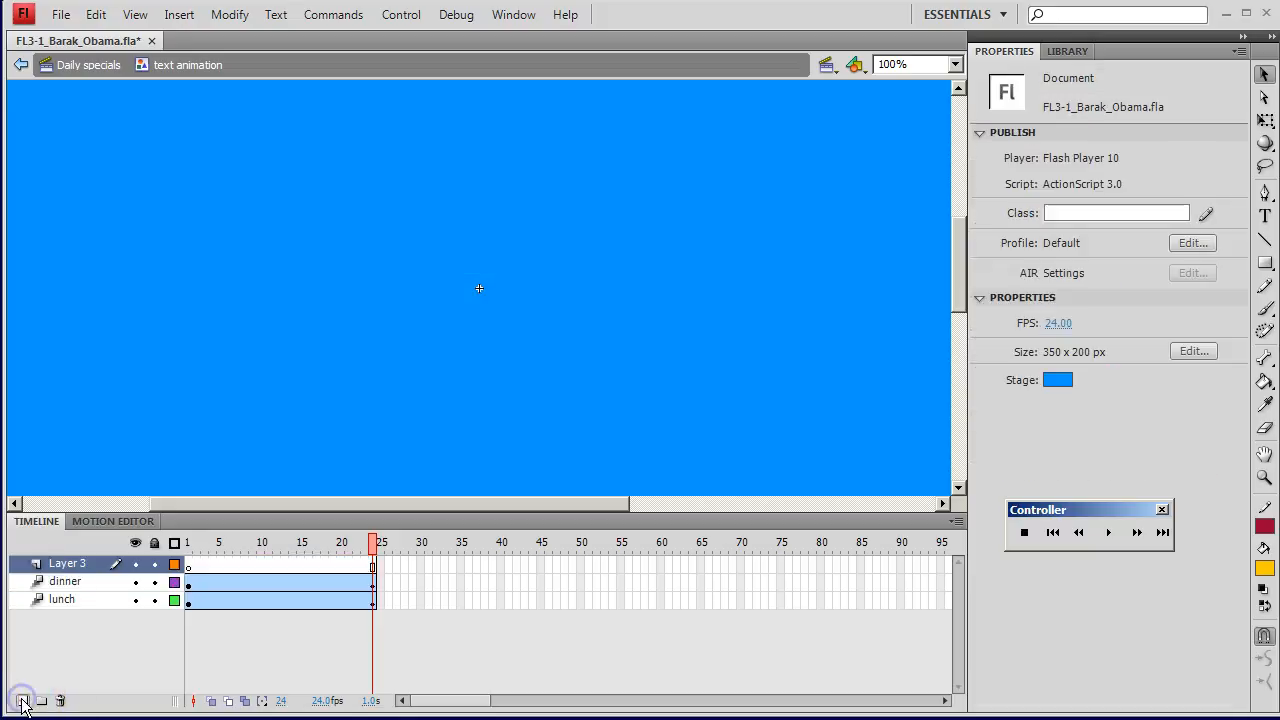
{"action": "double_click", "coordinate": [72, 564]}
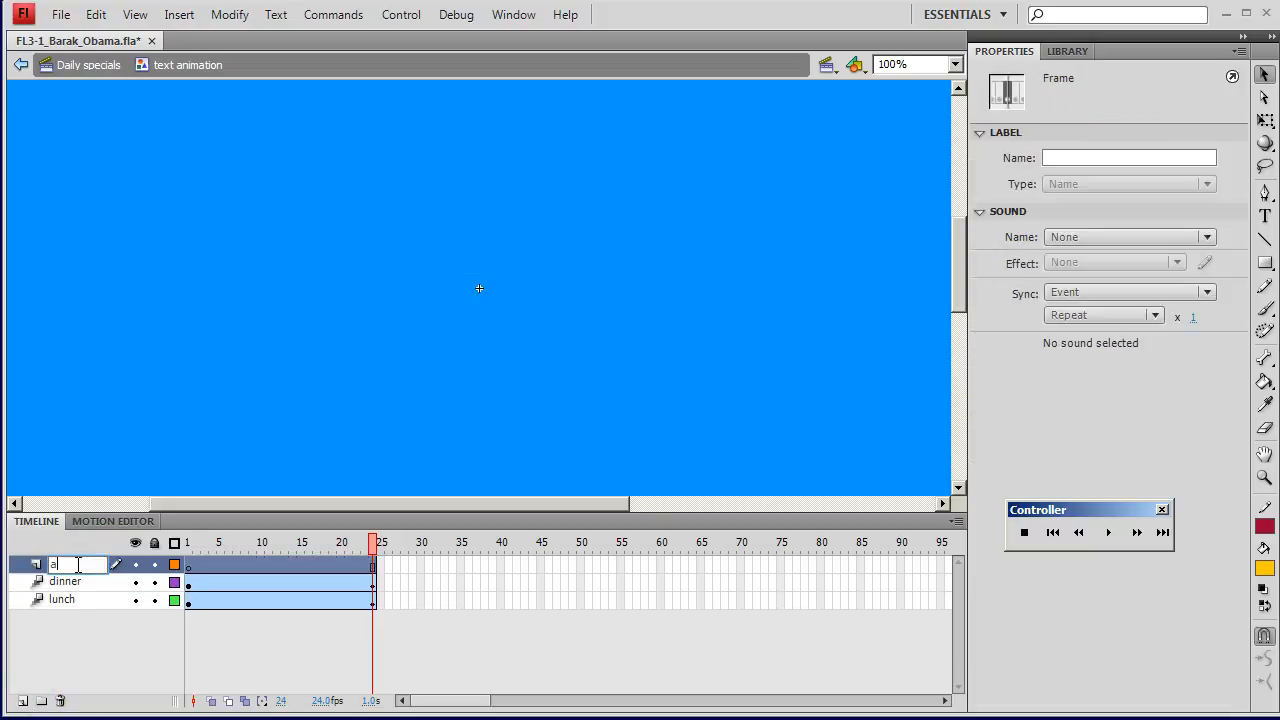
{"action": "type", "text": "anytime"}
{"action": "key", "text": "Return"}
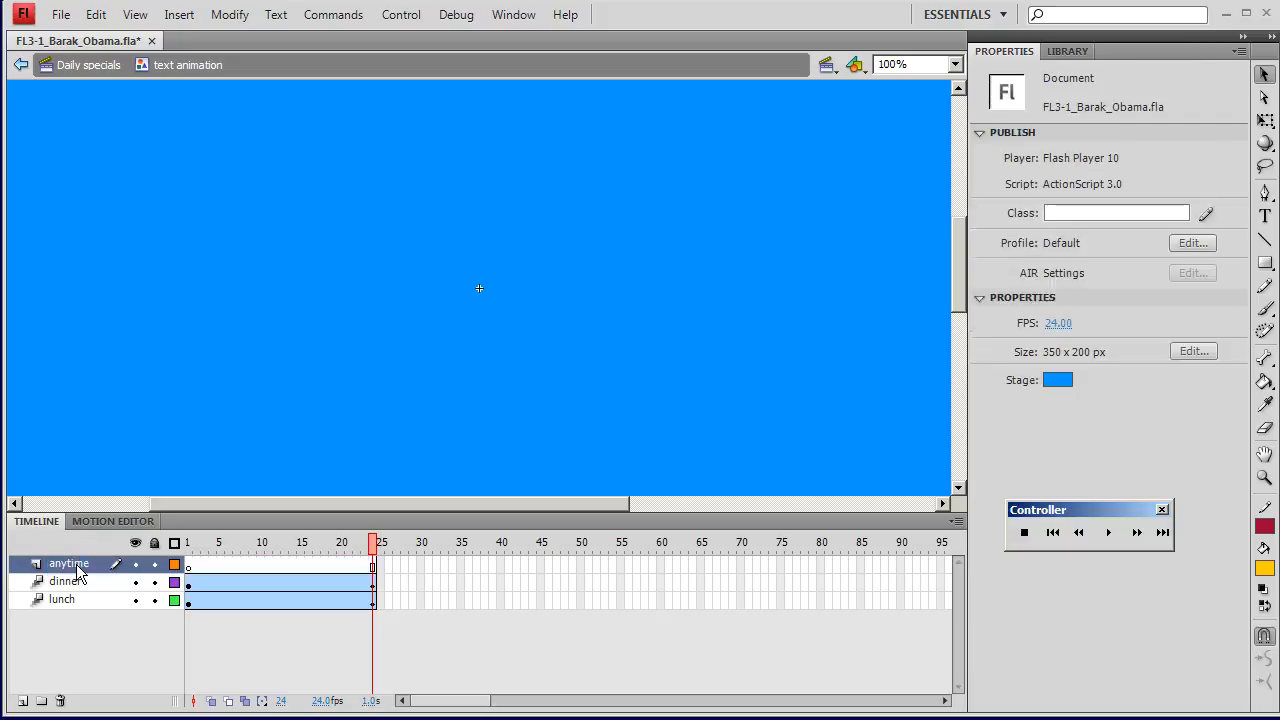
Step: Place an instance of the anytime text symbol on the anytime layer and set its position to X 0 and Y 0
{"action": "left_click", "coordinate": [1066, 50]}
{"action": "left_click_drag", "start_coordinate": [1008, 182], "coordinate": [599, 231]}
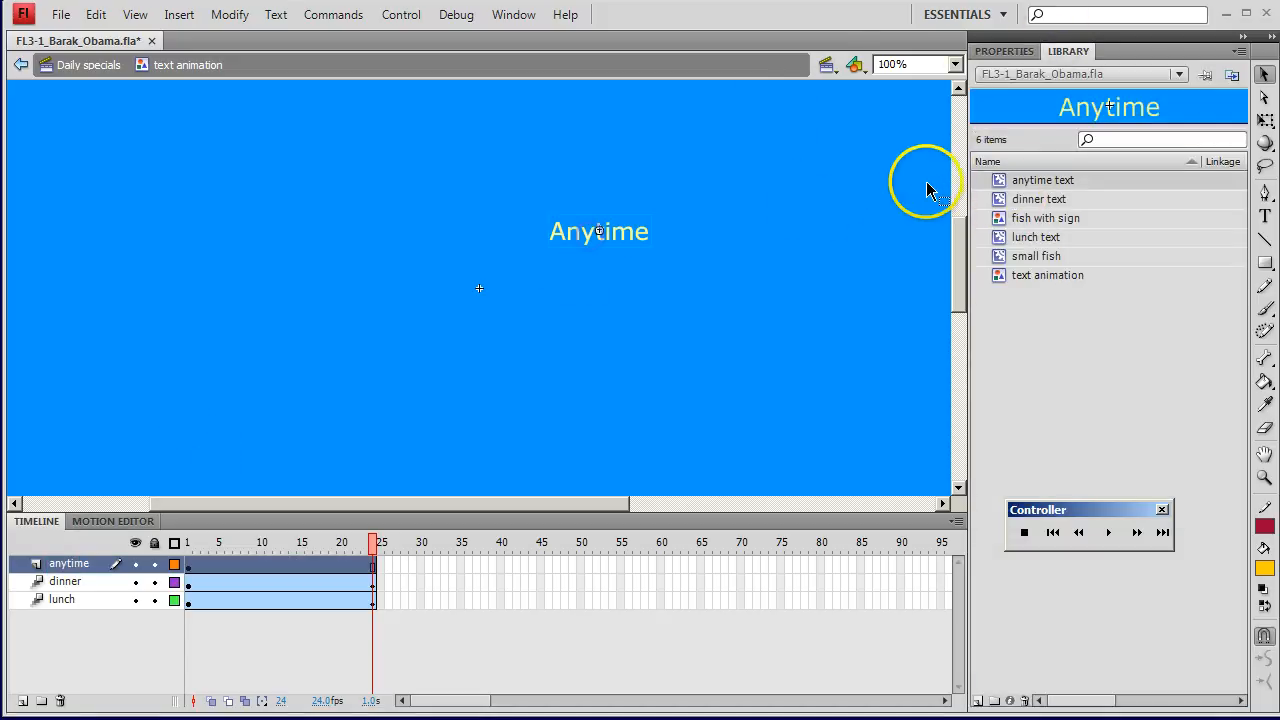
{"action": "left_click", "coordinate": [1003, 51]}
{"action": "left_click", "coordinate": [1058, 192]}
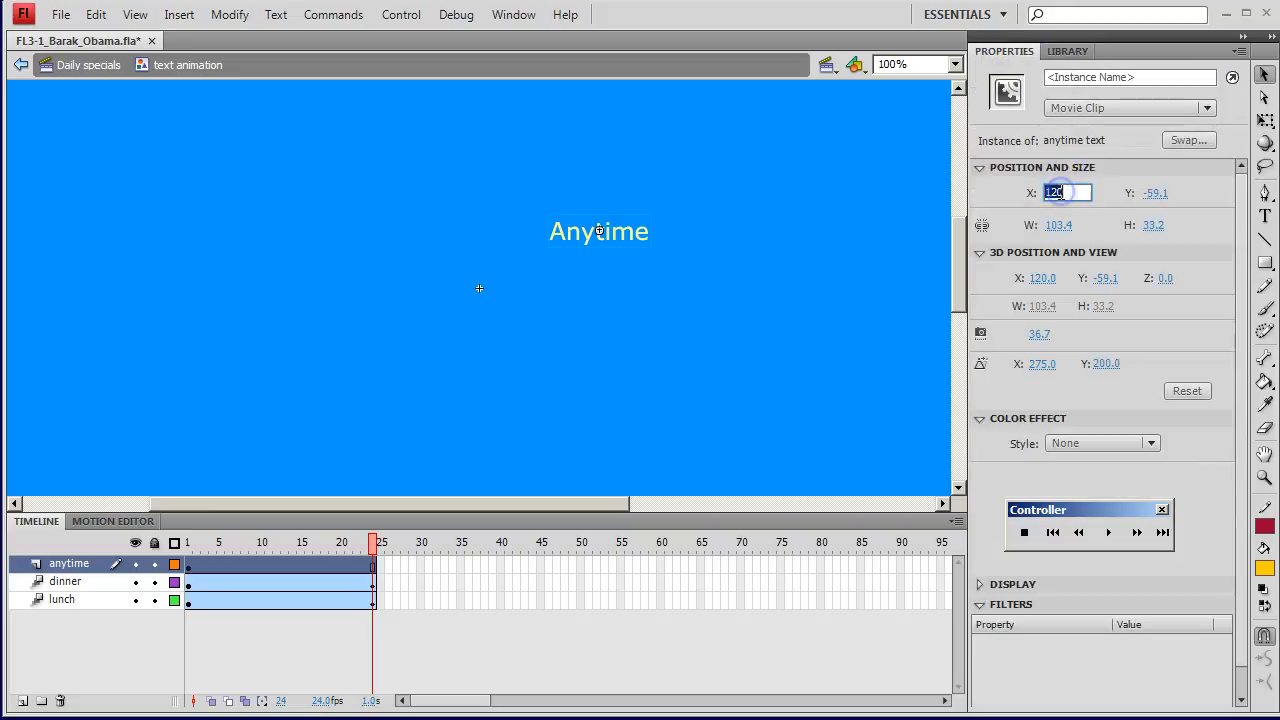
{"action": "type", "text": "0"}
{"action": "left_click", "coordinate": [1157, 193]}
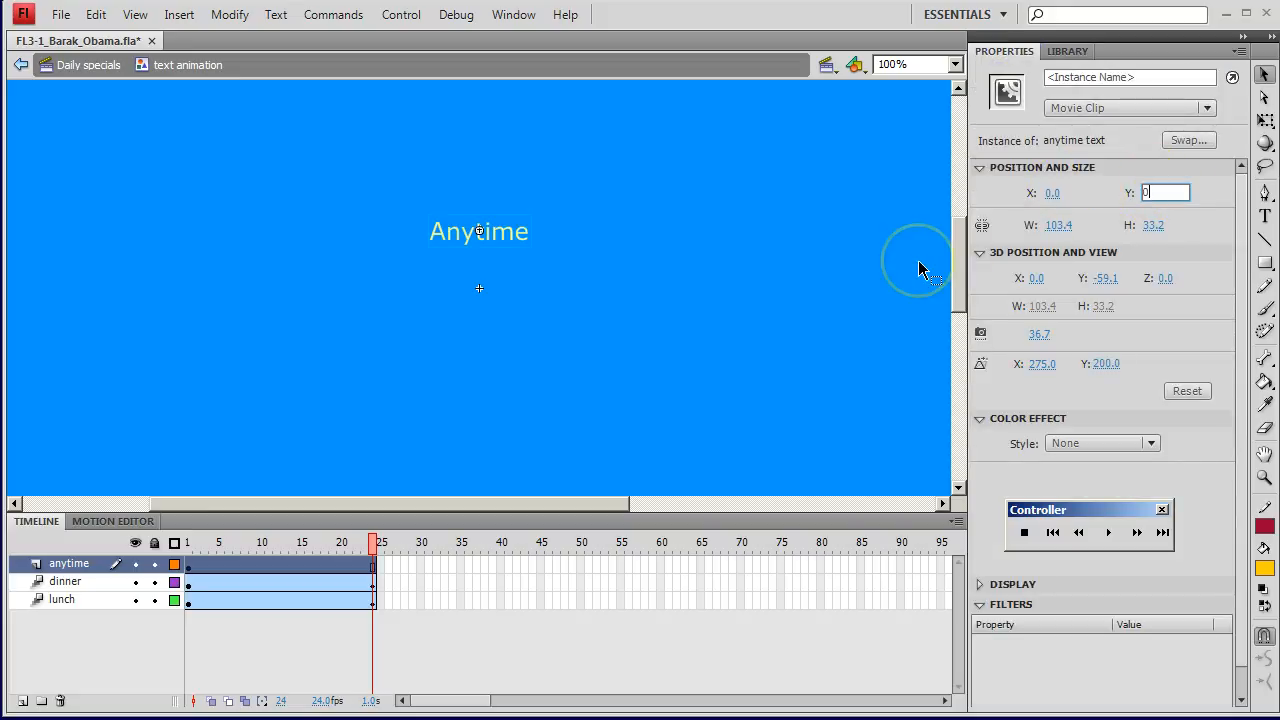
{"action": "key", "text": "Return"}
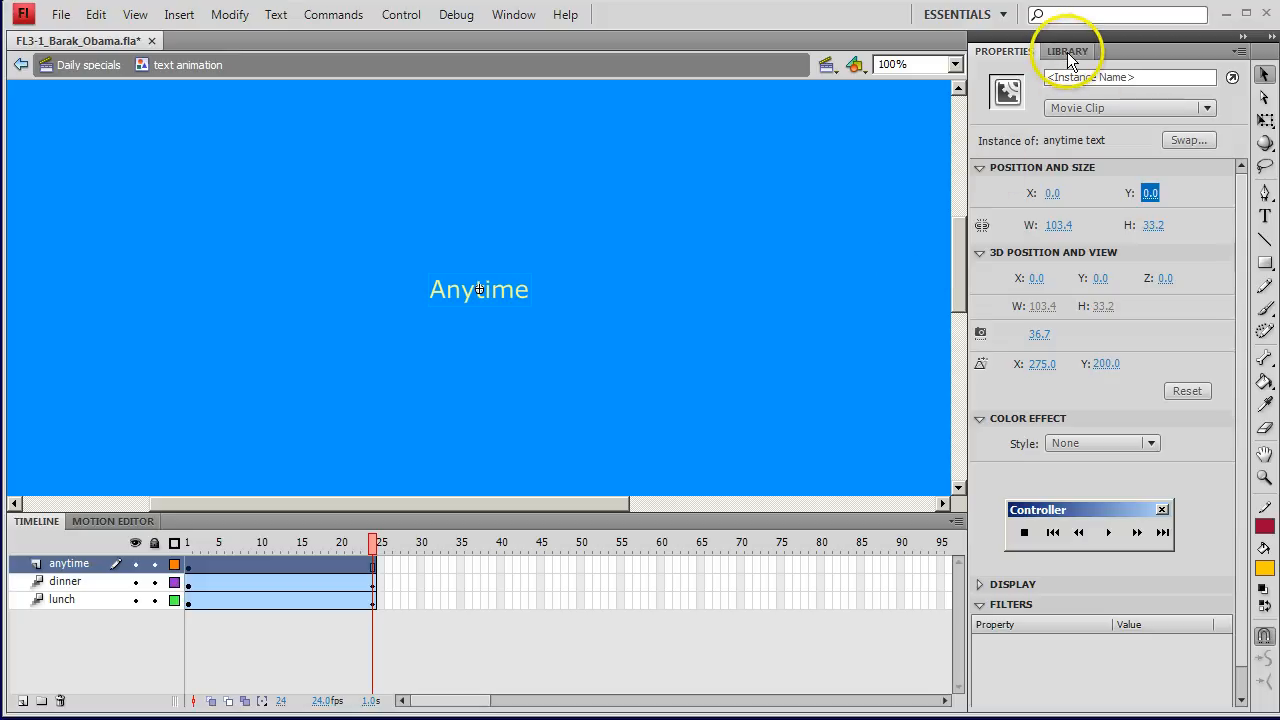
Step: Create a motion tween on the anytime layer and set the Anytime instance's alpha to 0% at frame 24
{"action": "right_click", "coordinate": [241, 567]}
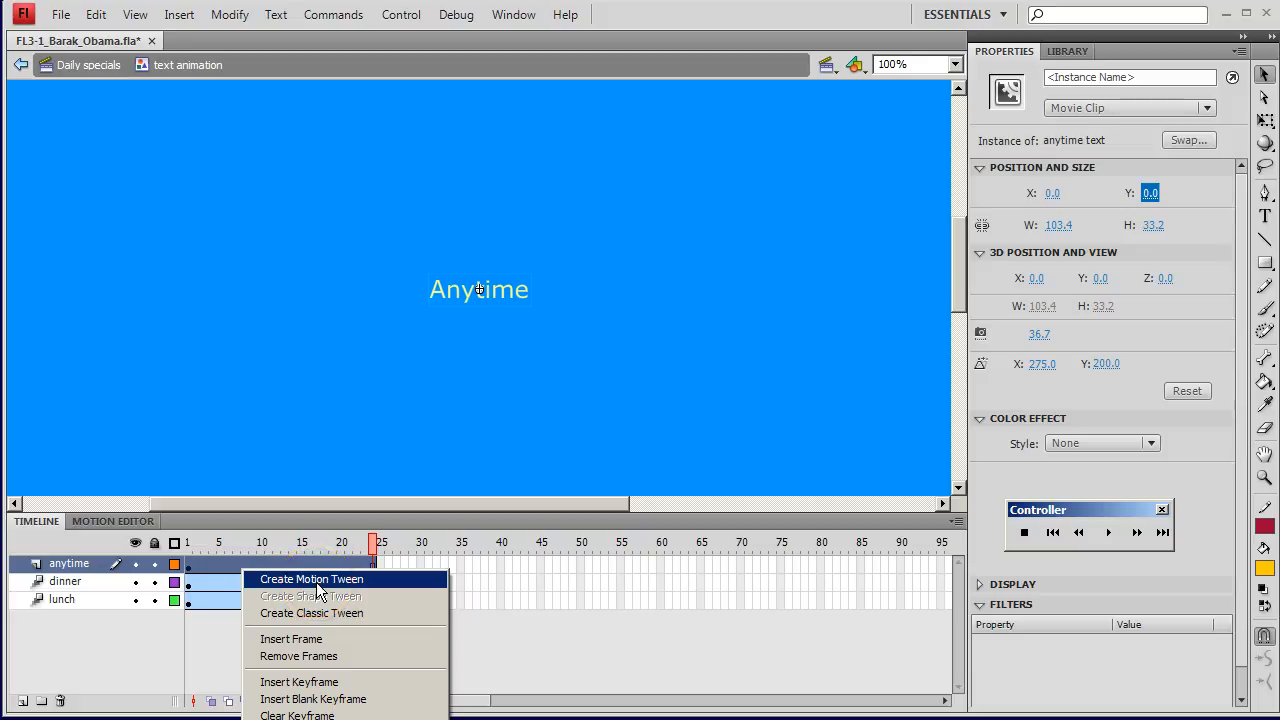
{"action": "left_click", "coordinate": [316, 580]}
{"action": "left_click", "coordinate": [406, 417]}
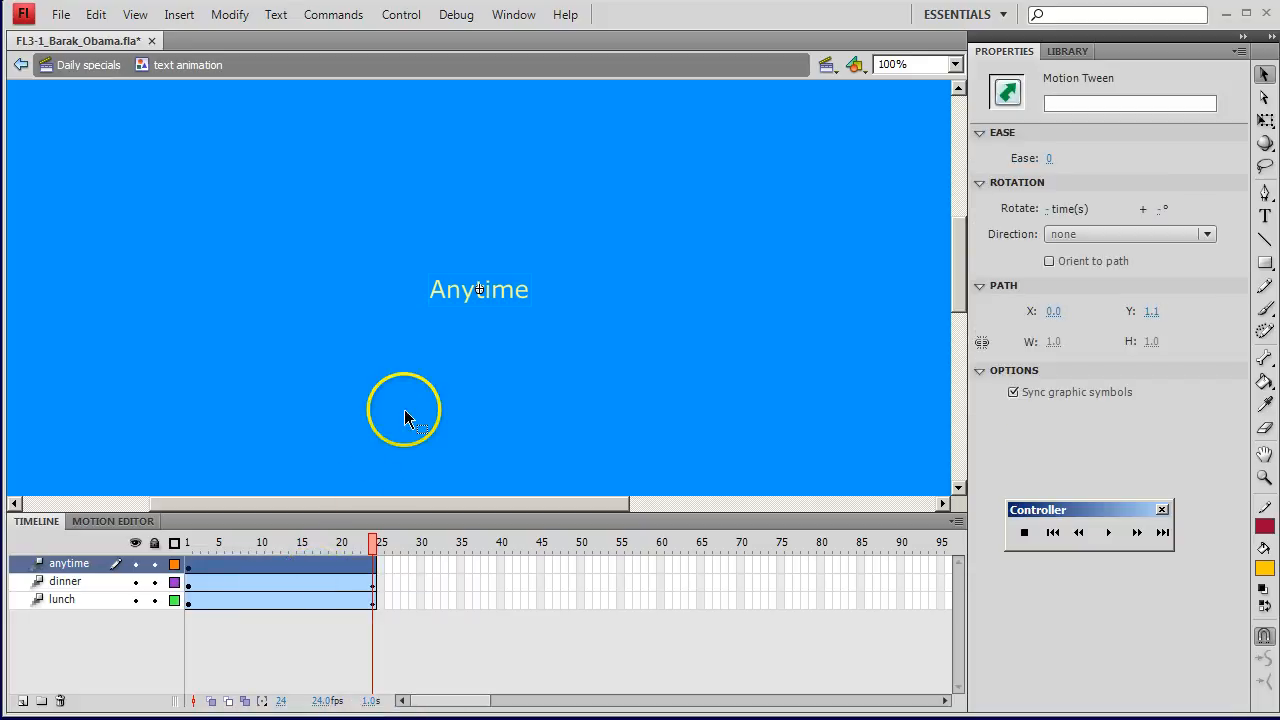
{"action": "left_click", "coordinate": [500, 298]}
{"action": "left_click", "coordinate": [1100, 442]}
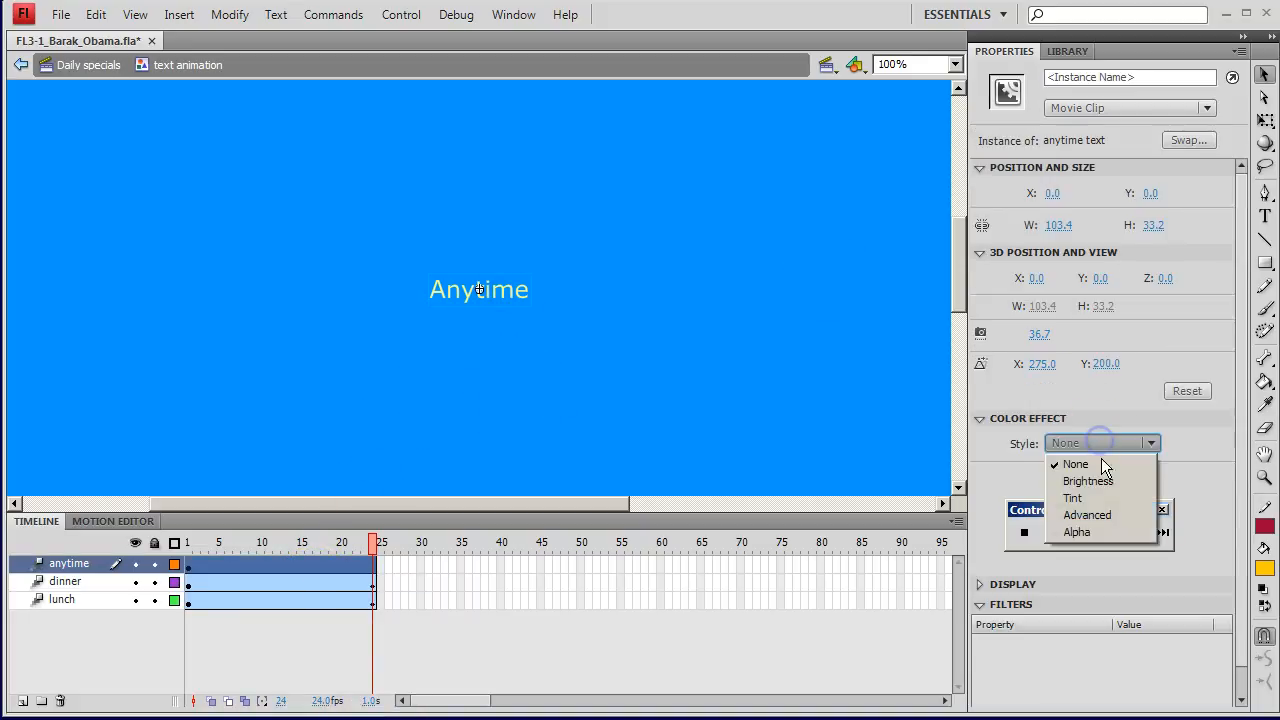
{"action": "left_click", "coordinate": [1087, 533]}
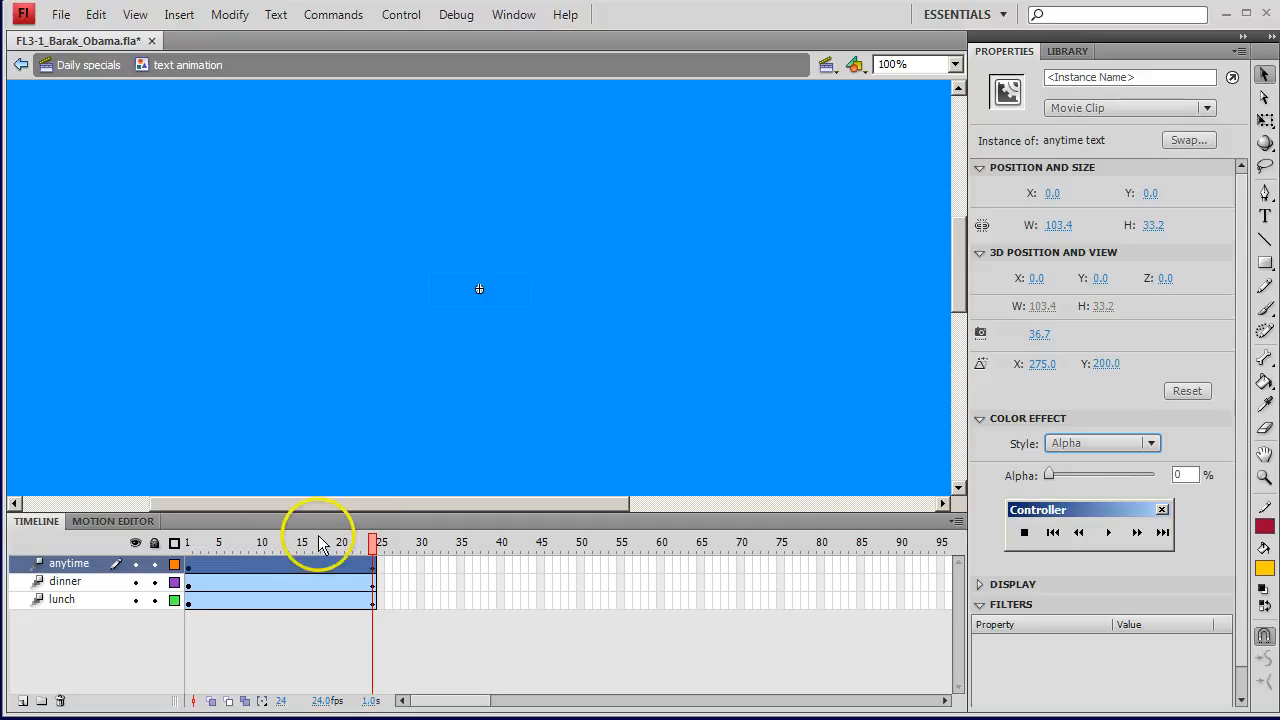
Step: Stagger the tween spans so the dinner tween starts at frame 24 and the anytime tween starts at frame 47
{"action": "left_click", "coordinate": [236, 585]}
{"action": "left_click_drag", "start_coordinate": [270, 581], "coordinate": [450, 580]}
{"action": "left_click_drag", "start_coordinate": [308, 567], "coordinate": [668, 567]}
{"action": "left_click_drag", "start_coordinate": [308, 566], "coordinate": [677, 566]}
Step: Preview the staggered text animation and return to the Daily specials scene
{"action": "left_click", "coordinate": [268, 543]}
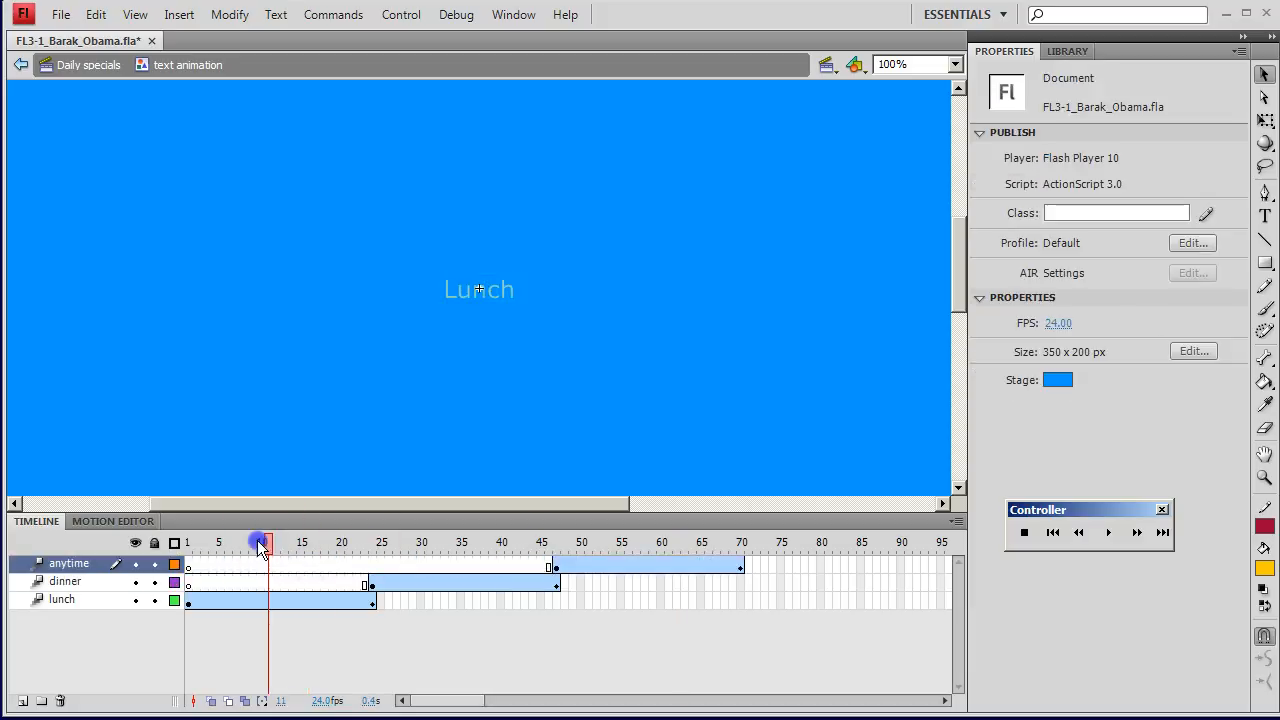
{"action": "key", "text": "Return"}
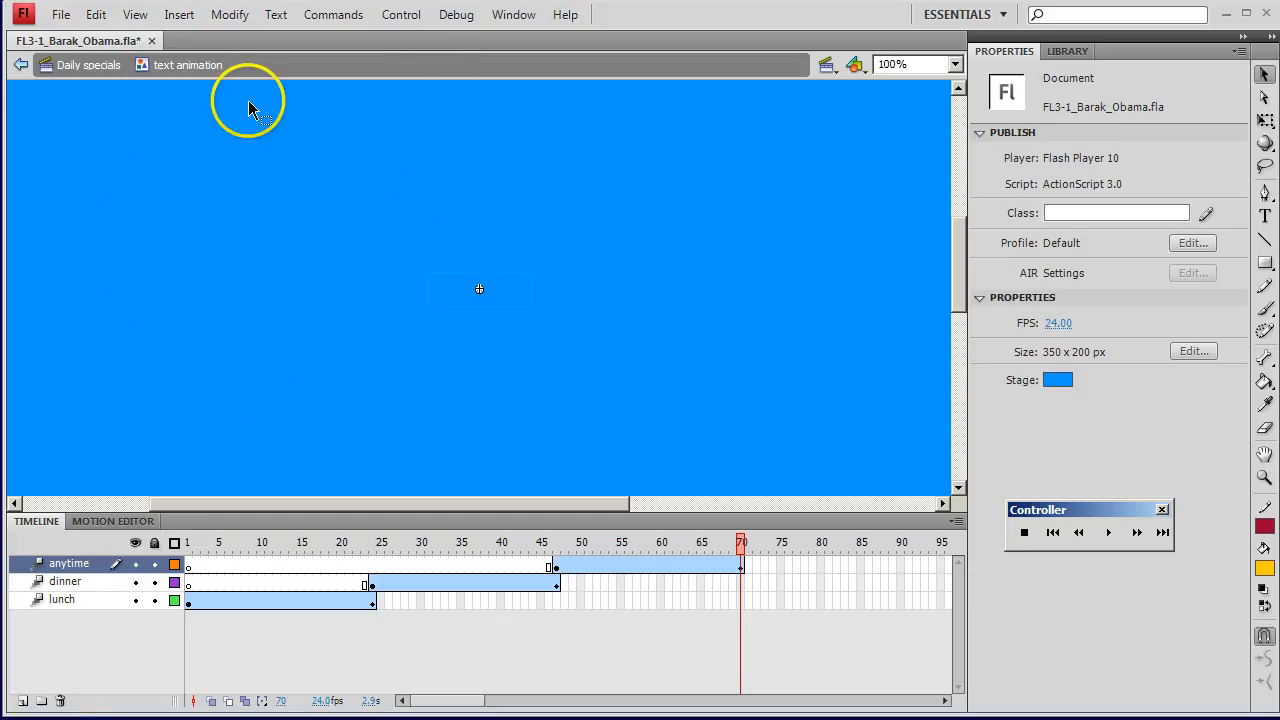
{"action": "left_click", "coordinate": [88, 66]}
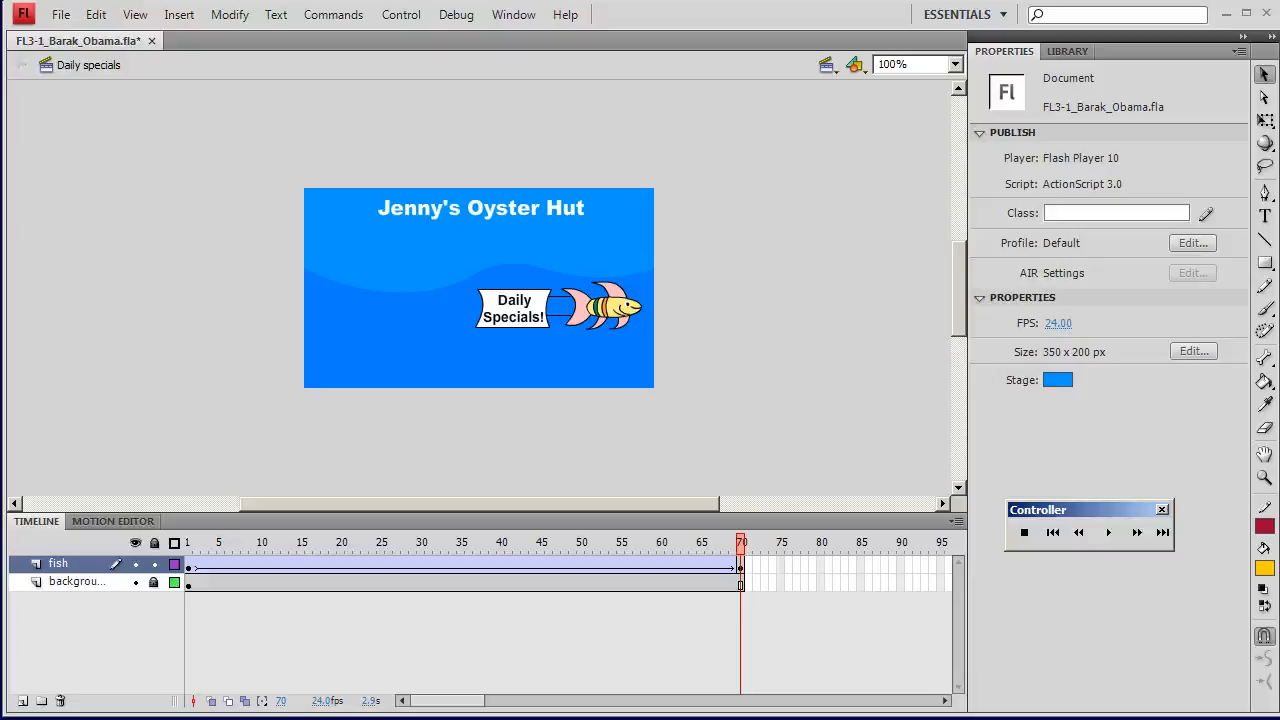
{"action": "left_click", "coordinate": [1066, 50]}
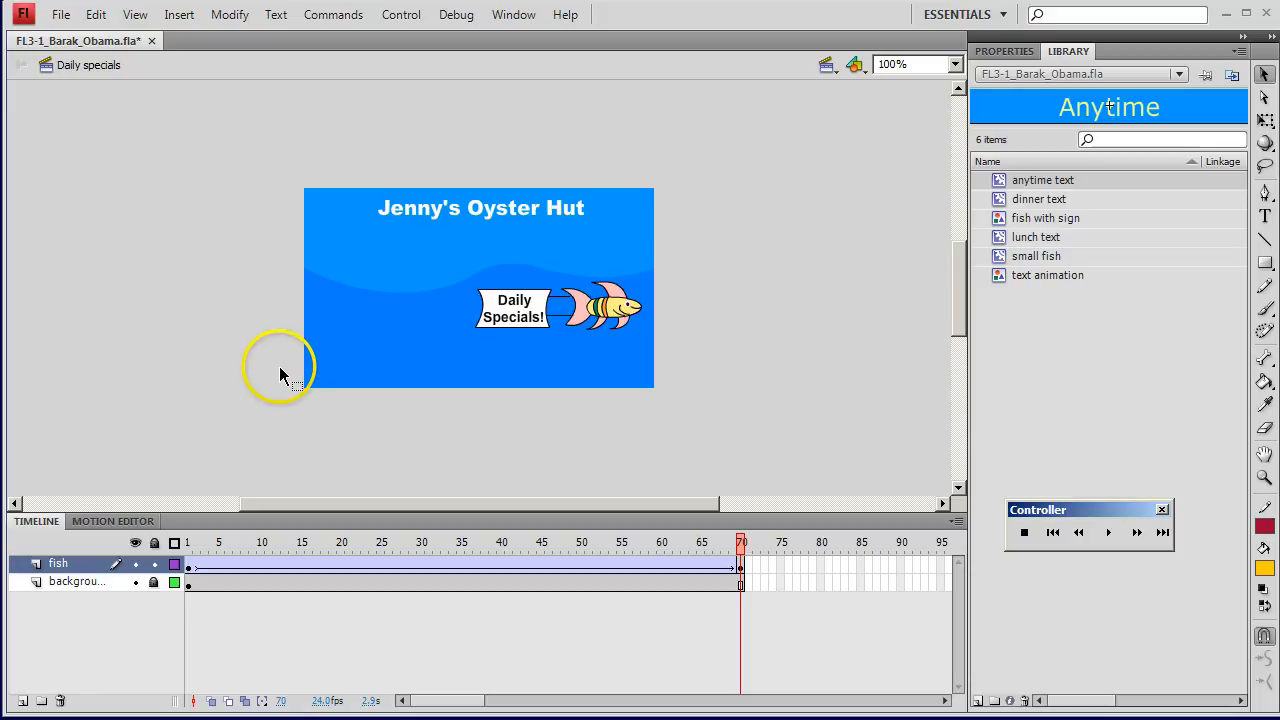
{"action": "left_click", "coordinate": [664, 362]}
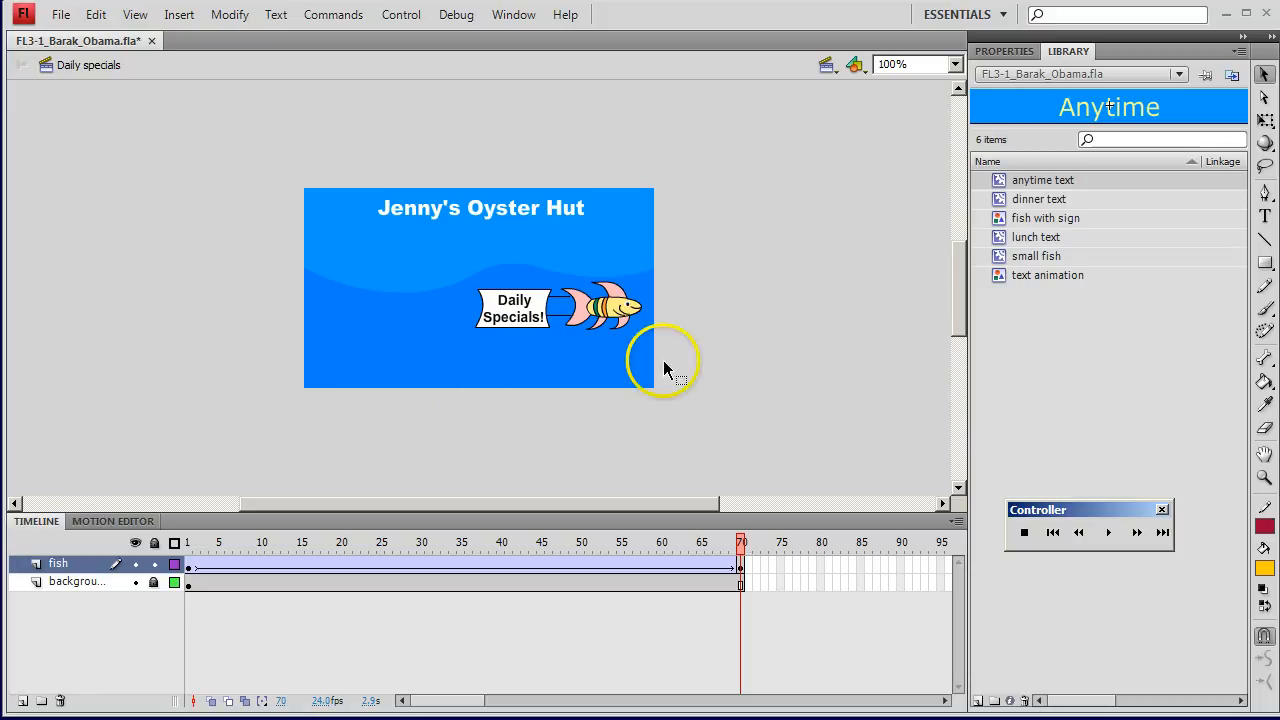
{"action": "left_click_drag", "start_coordinate": [1029, 278], "coordinate": [367, 362]}
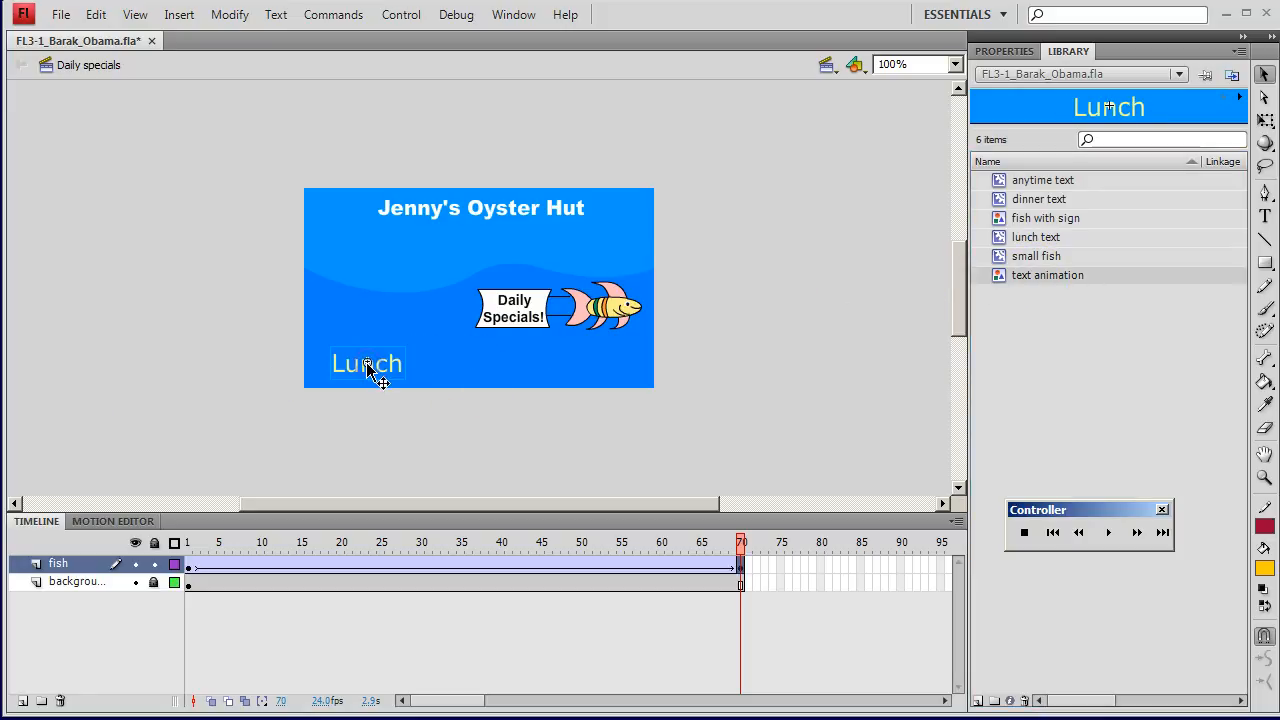
{"action": "left_click_drag", "start_coordinate": [1100, 277], "coordinate": [592, 368]}
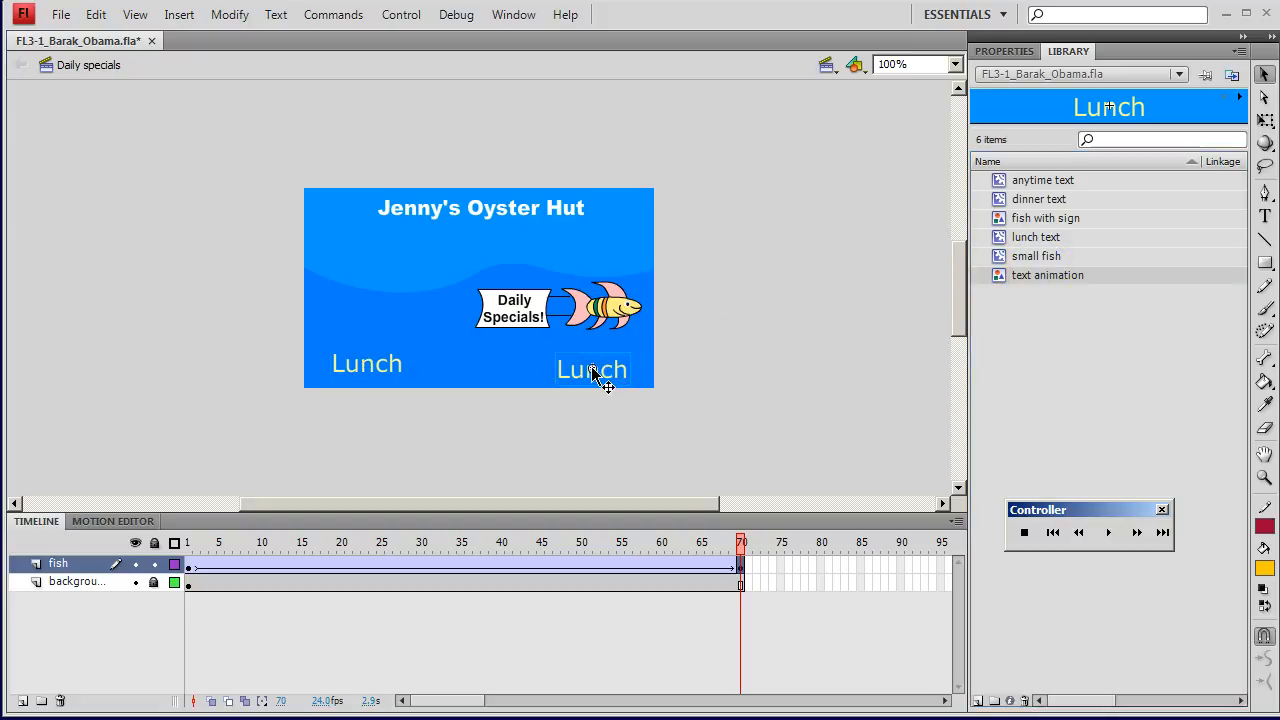
{"action": "left_click", "coordinate": [430, 408]}
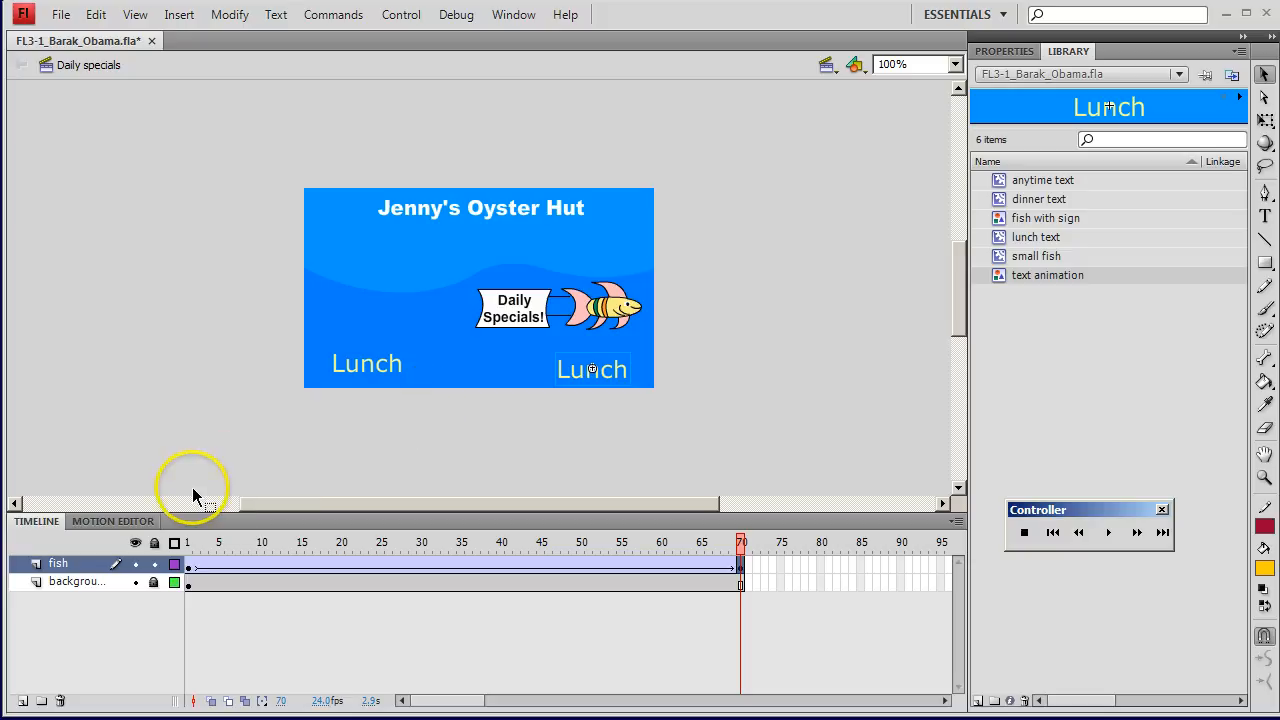
{"action": "key", "text": "ctrl+z"}
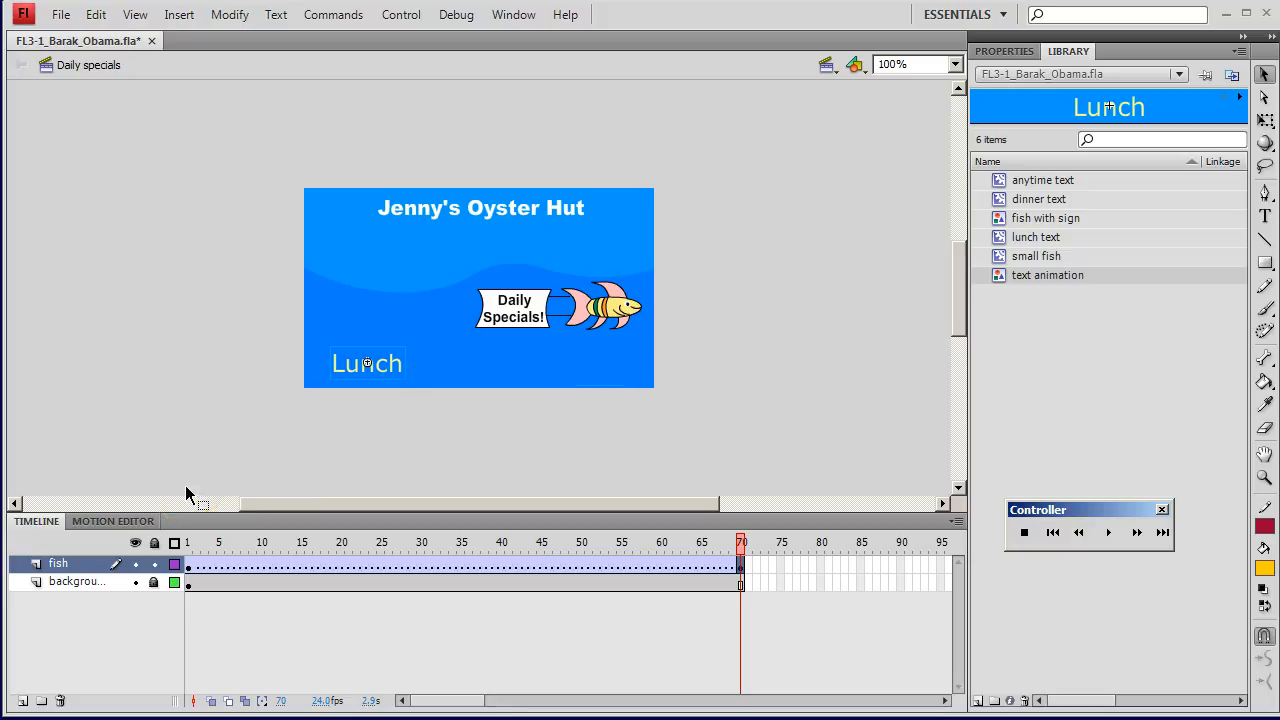
{"action": "key", "text": "ctrl+z"}
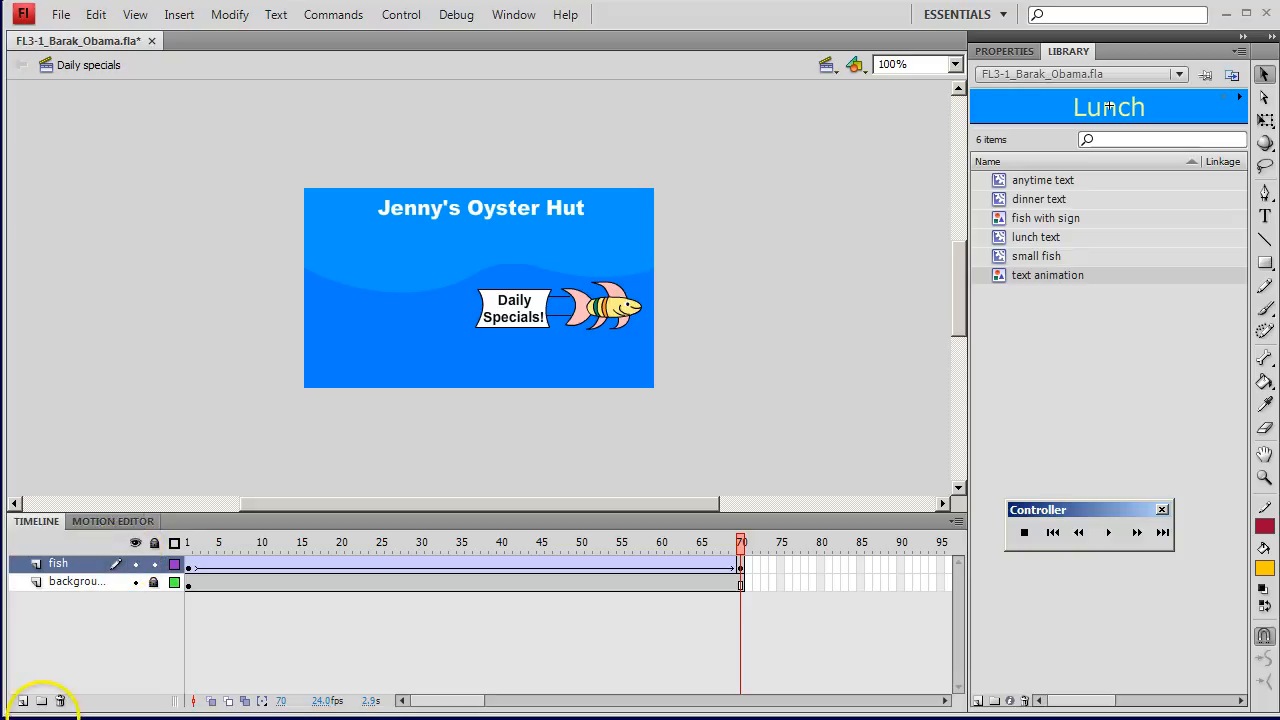
Step: Add a new layer above the fish layer and name it text
{"action": "left_click", "coordinate": [22, 700]}
{"action": "double_click", "coordinate": [63, 566]}
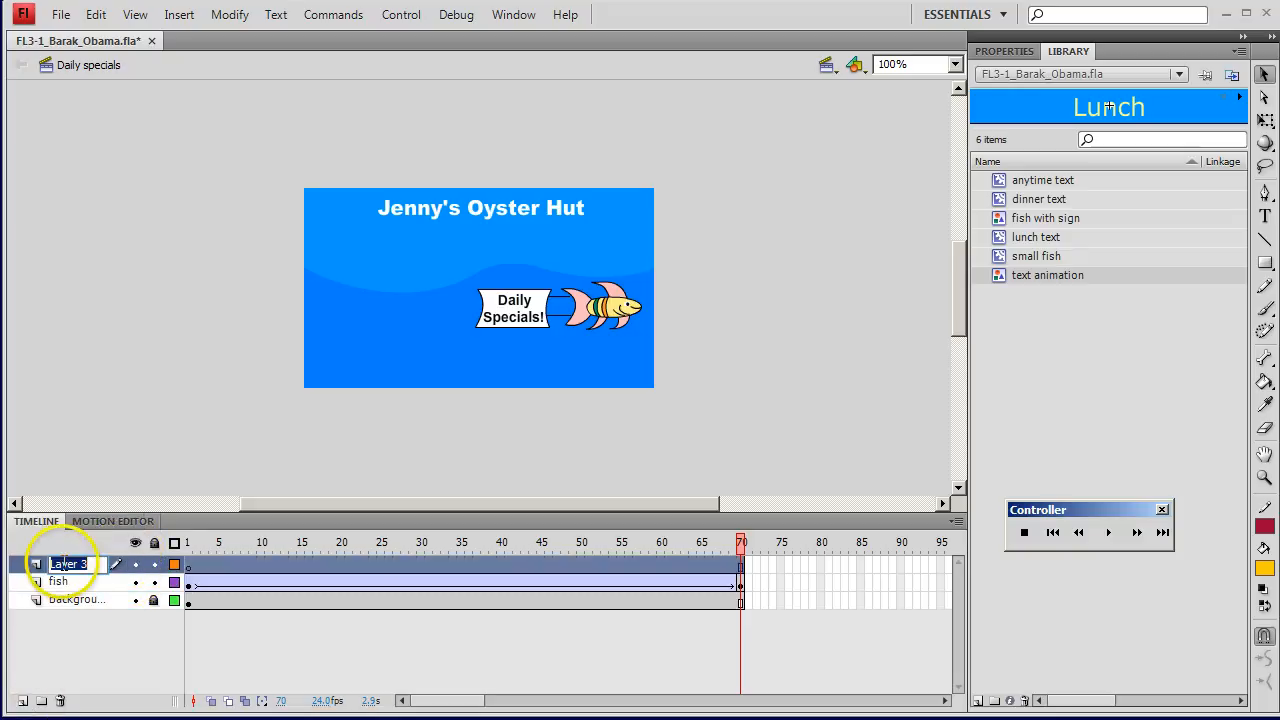
{"action": "type", "text": "text"}
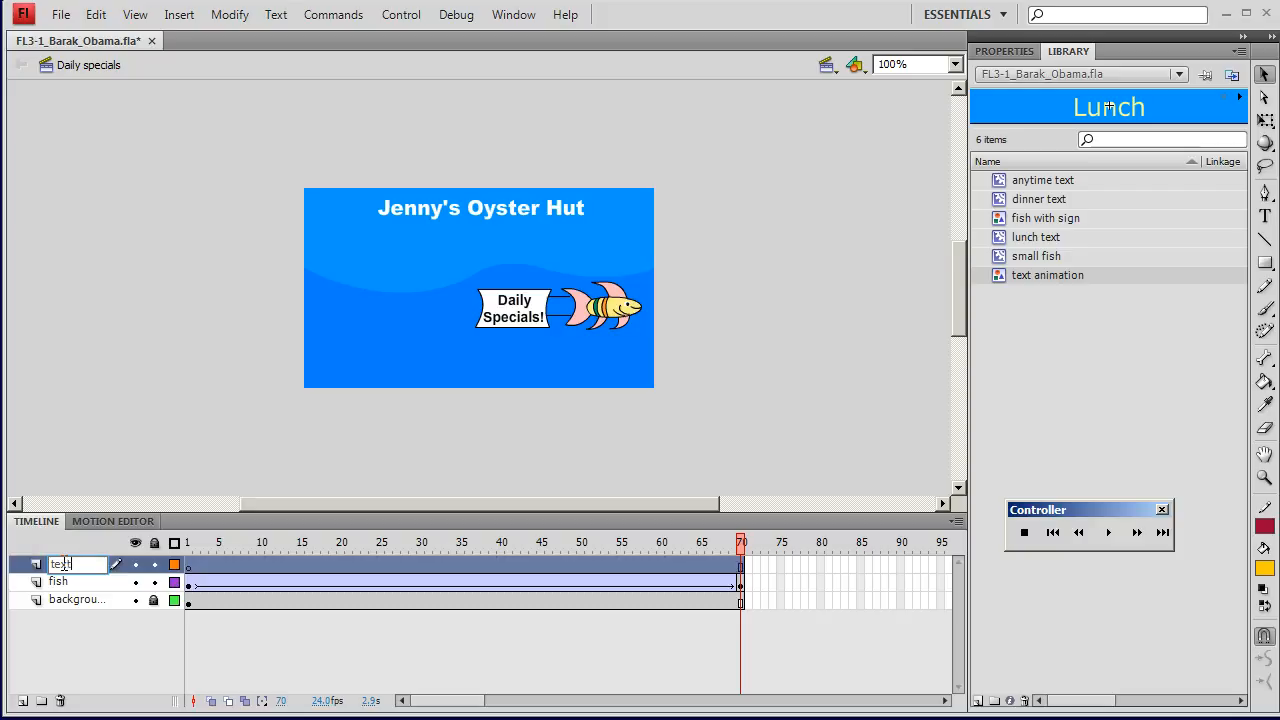
{"action": "key", "text": "Return"}
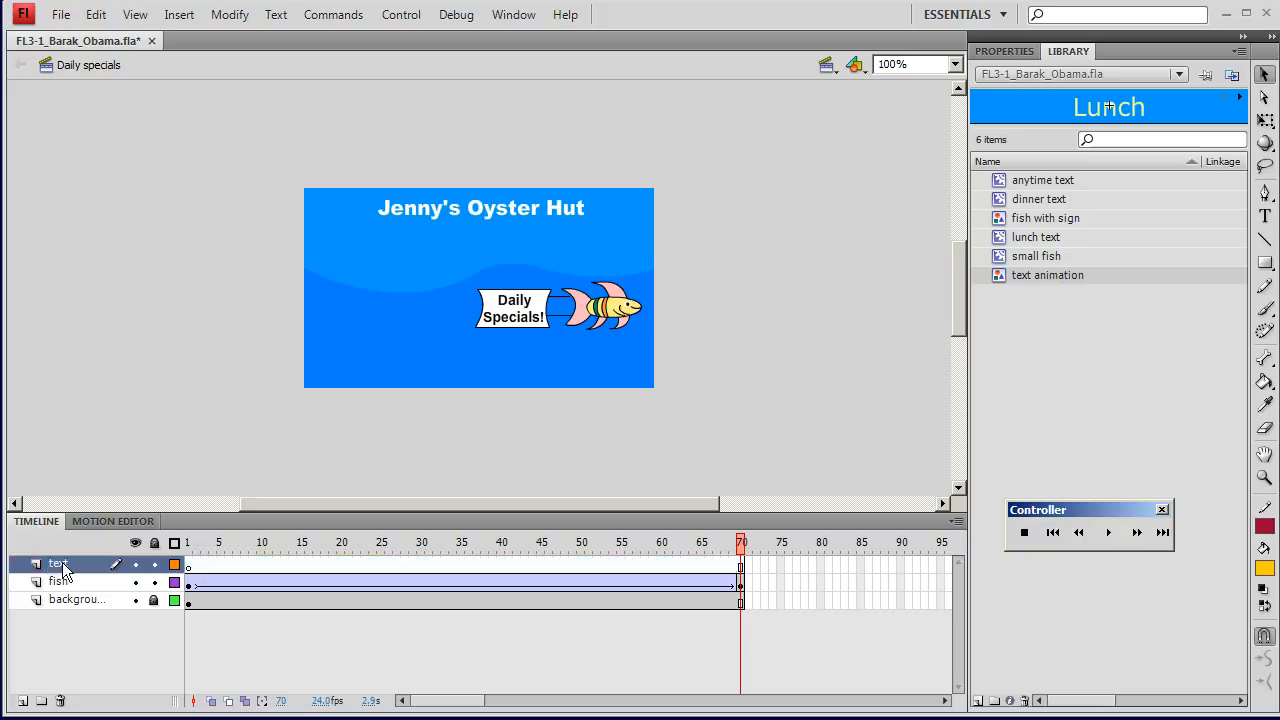
Step: Place two instances of the text animation symbol on the text layer, at the lower left and lower right of the stage
{"action": "left_click_drag", "start_coordinate": [998, 276], "coordinate": [370, 369]}
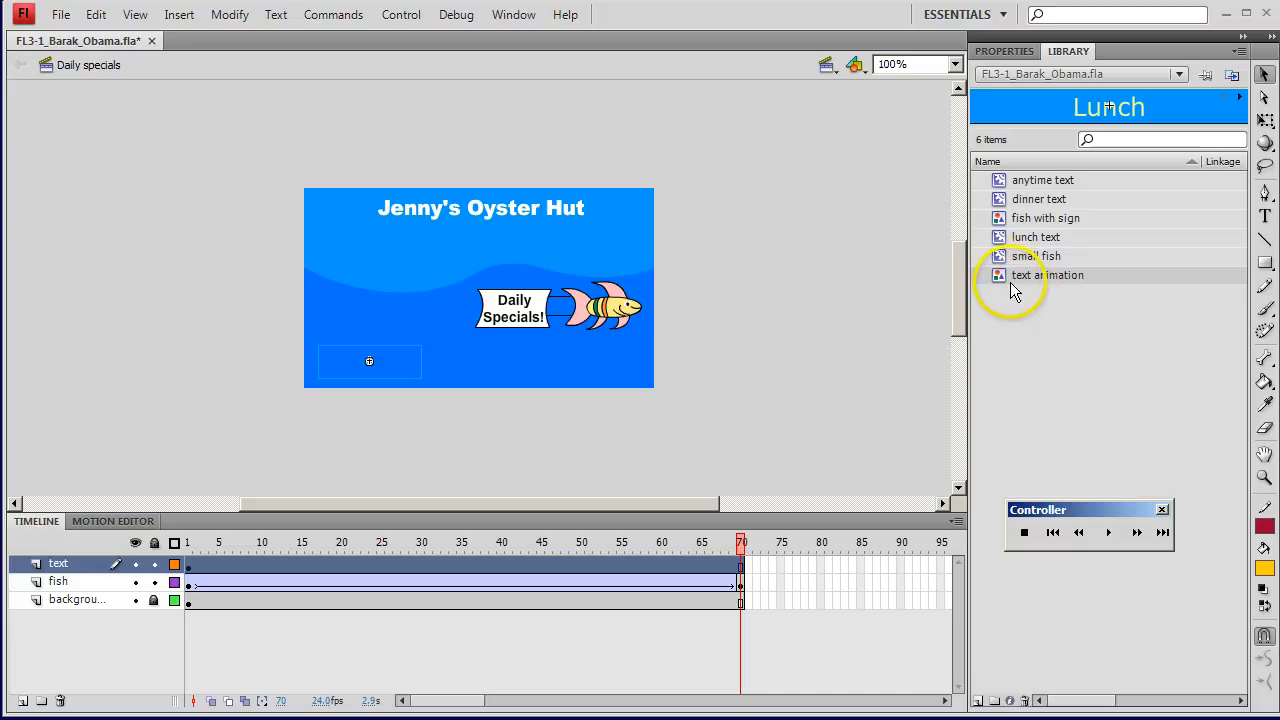
{"action": "left_click_drag", "start_coordinate": [735, 350], "coordinate": [598, 366]}
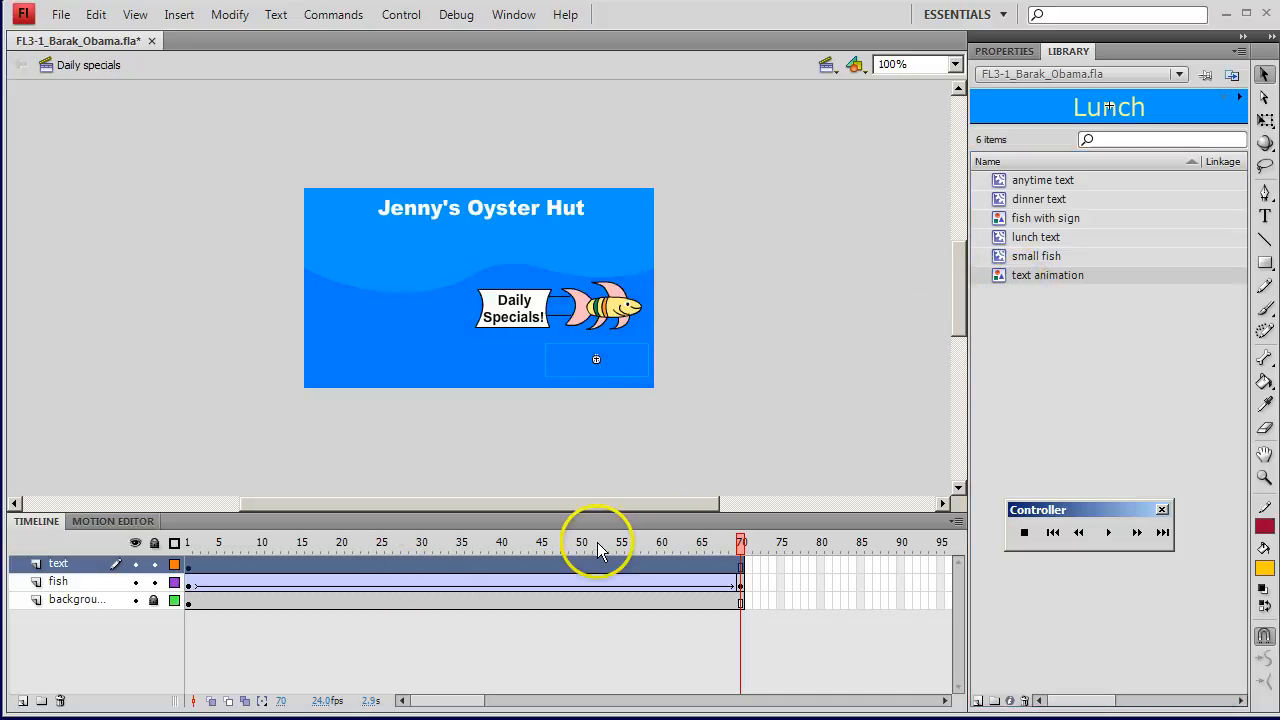
{"action": "mouse_move", "coordinate": [741, 541]}
{"action": "left_mouse_down"}
{"action": "mouse_move", "coordinate": [269, 541]}
{"action": "mouse_move", "coordinate": [741, 545]}
{"action": "left_mouse_up"}
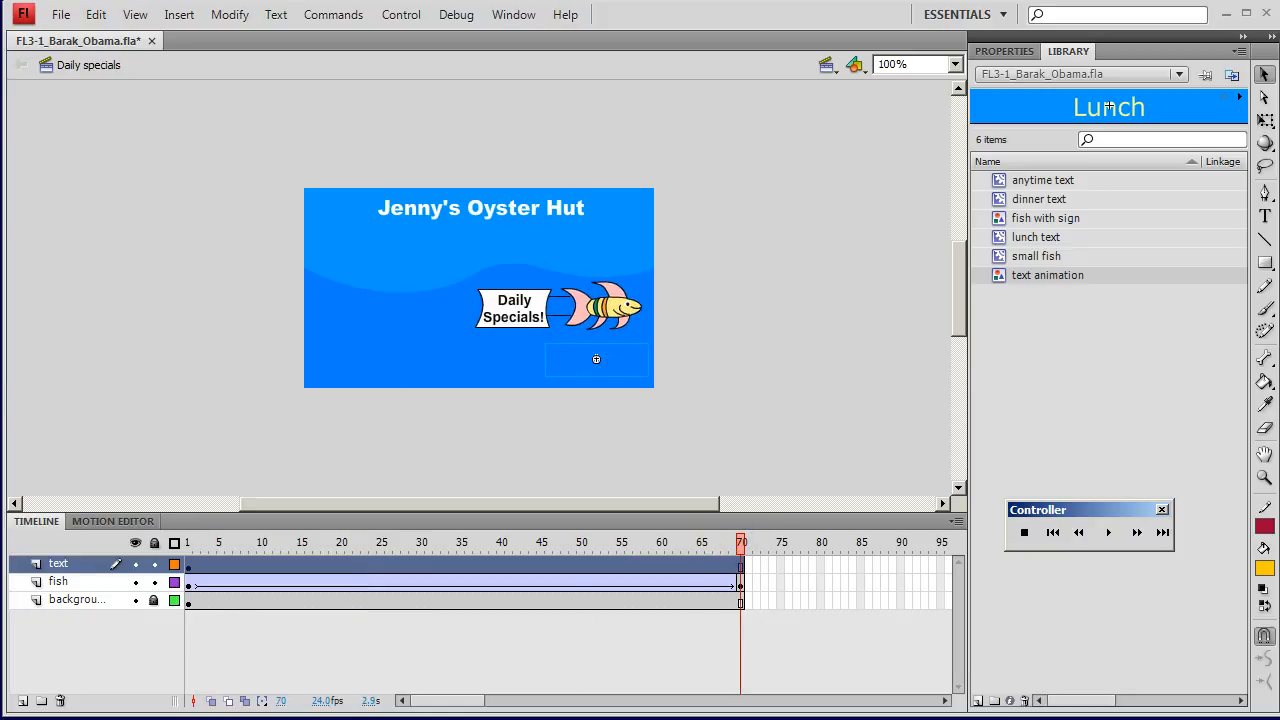
Step: Duplicate the small fish symbol as a movie clip named second small fish
{"action": "left_click", "coordinate": [1030, 258]}
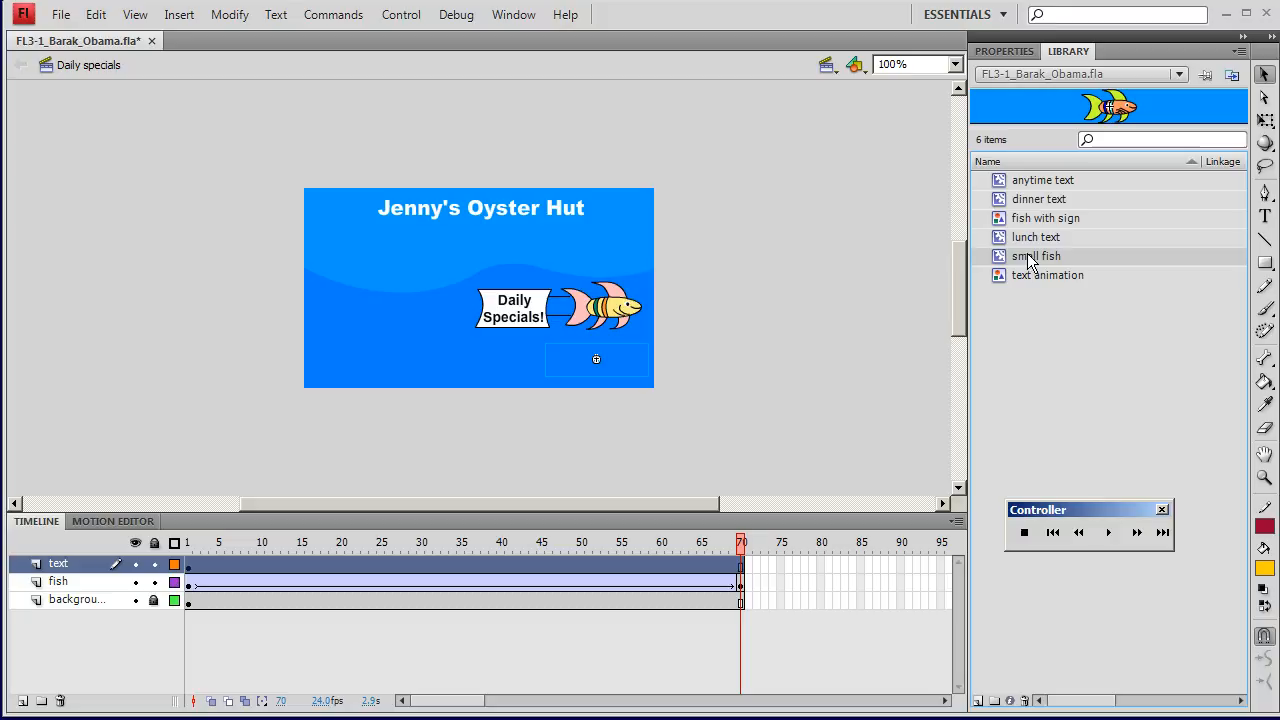
{"action": "right_click", "coordinate": [1028, 255]}
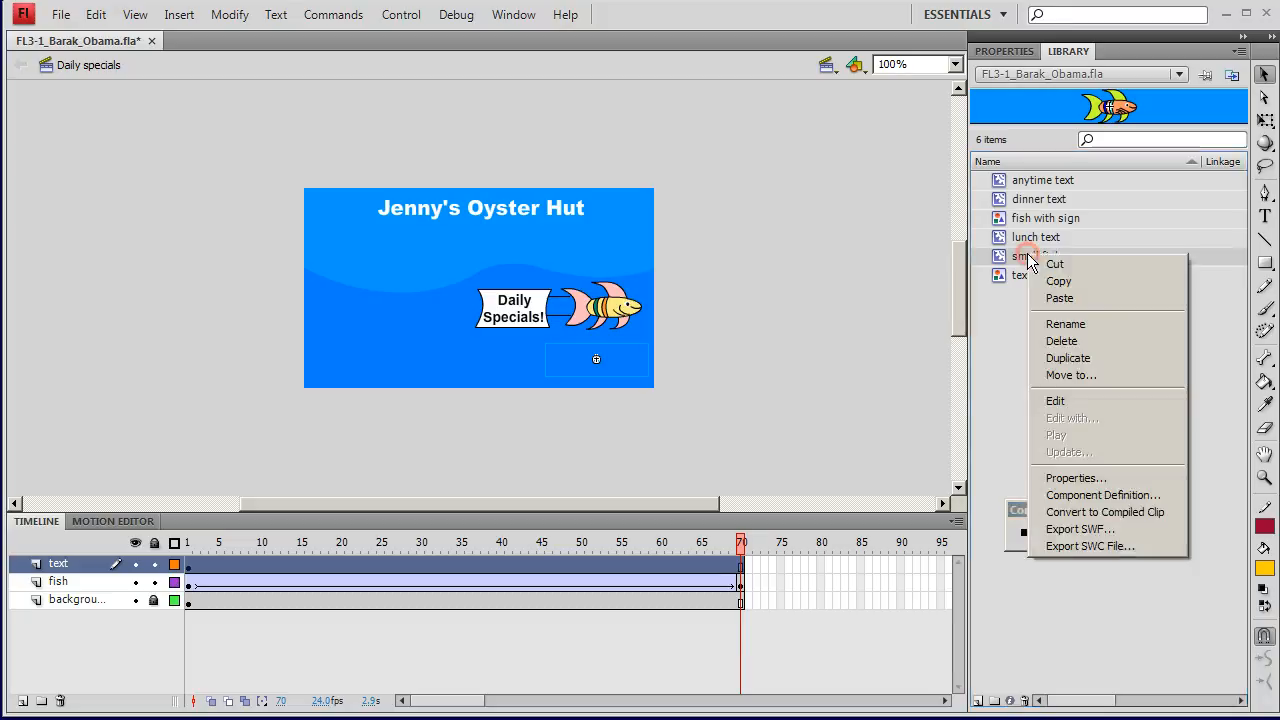
{"action": "left_click", "coordinate": [1068, 358]}
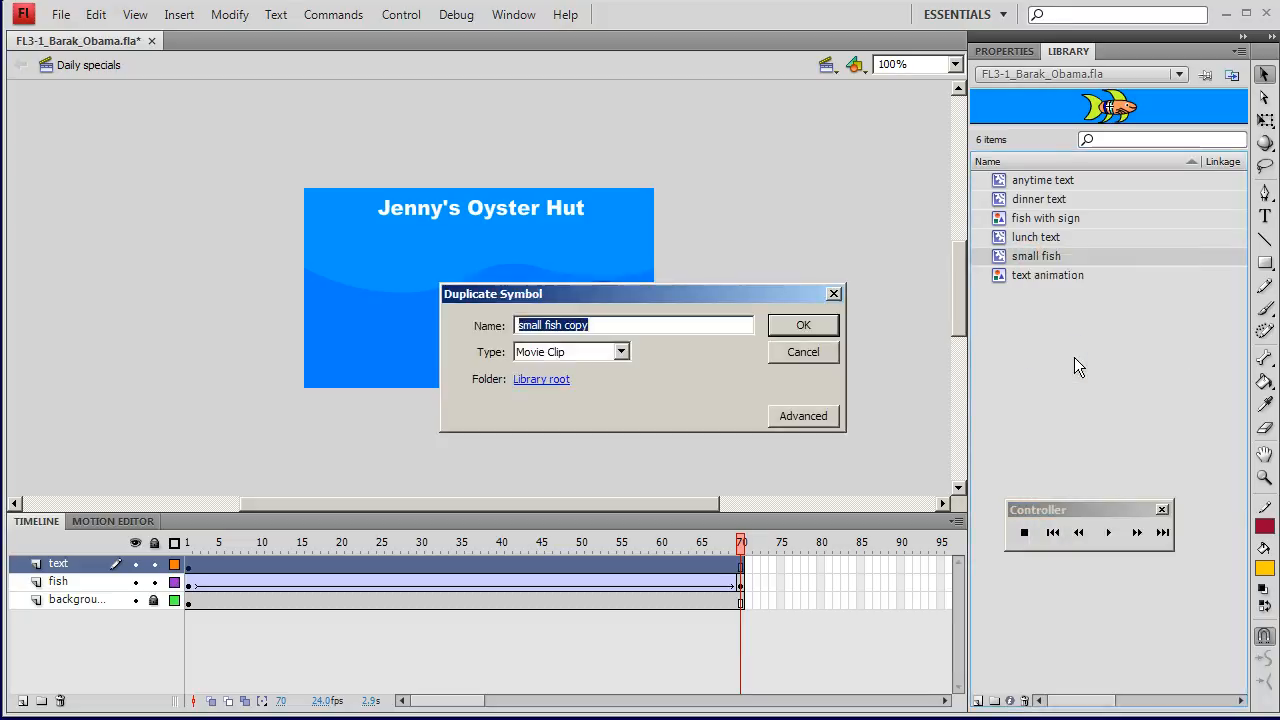
{"action": "left_click", "coordinate": [545, 368]}
{"action": "type", "text": "second sma"}
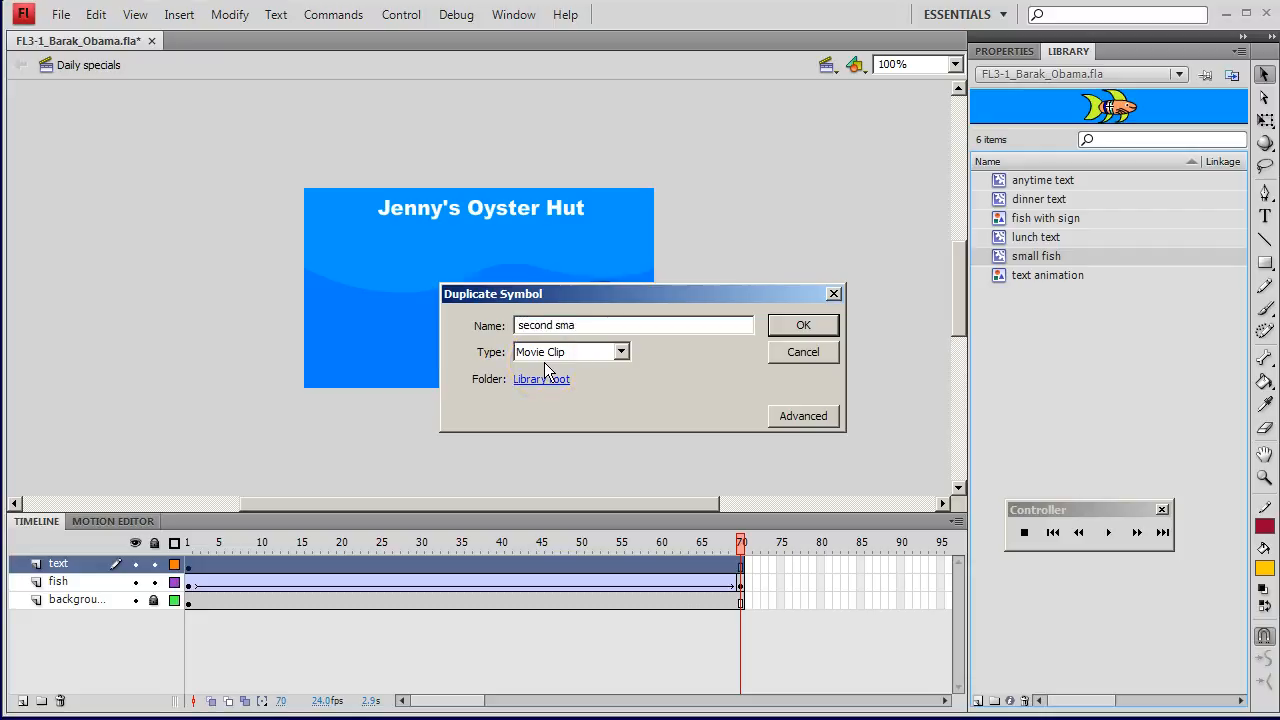
{"action": "type", "text": "ll fish"}
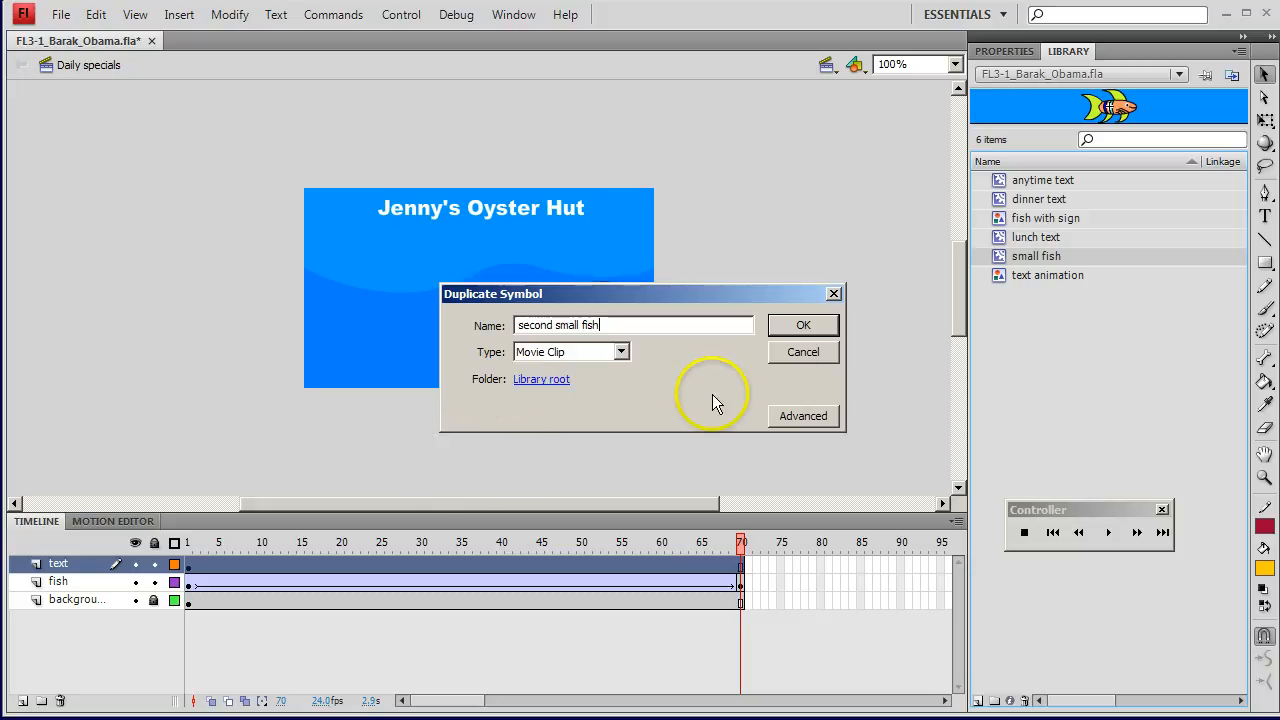
{"action": "left_click", "coordinate": [805, 327]}
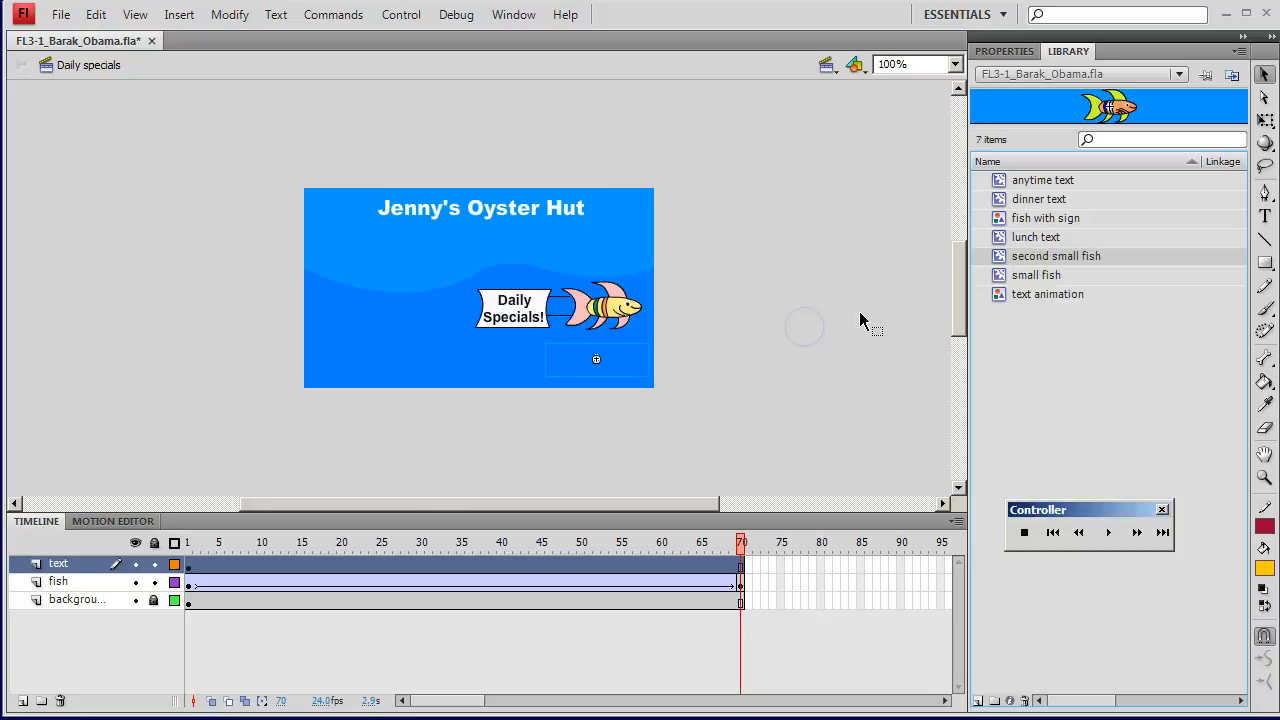
Step: Open the second small fish symbol for editing and fill its tail and all fins with pink
{"action": "double_click", "coordinate": [1005, 258]}
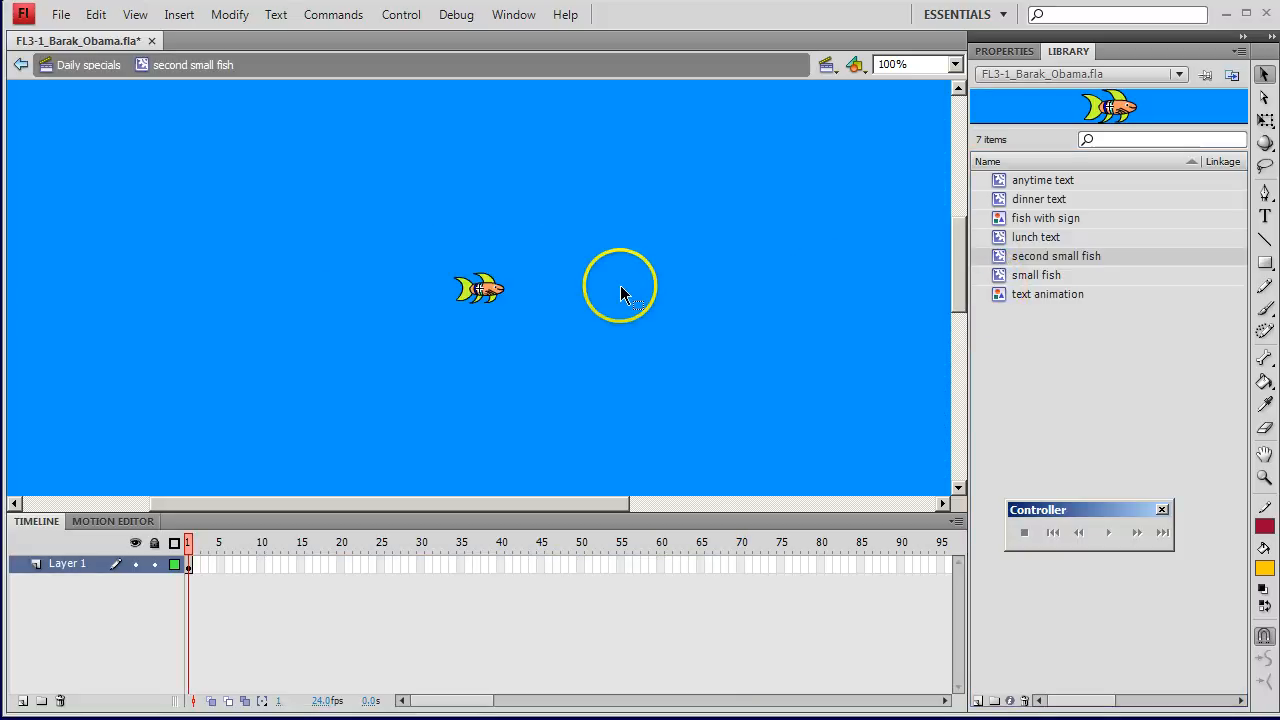
{"action": "scroll", "coordinate": [550, 308], "scroll_direction": "up", "scroll_amount": 3}
{"action": "scroll", "coordinate": [551, 308], "scroll_direction": "down", "scroll_amount": 3}
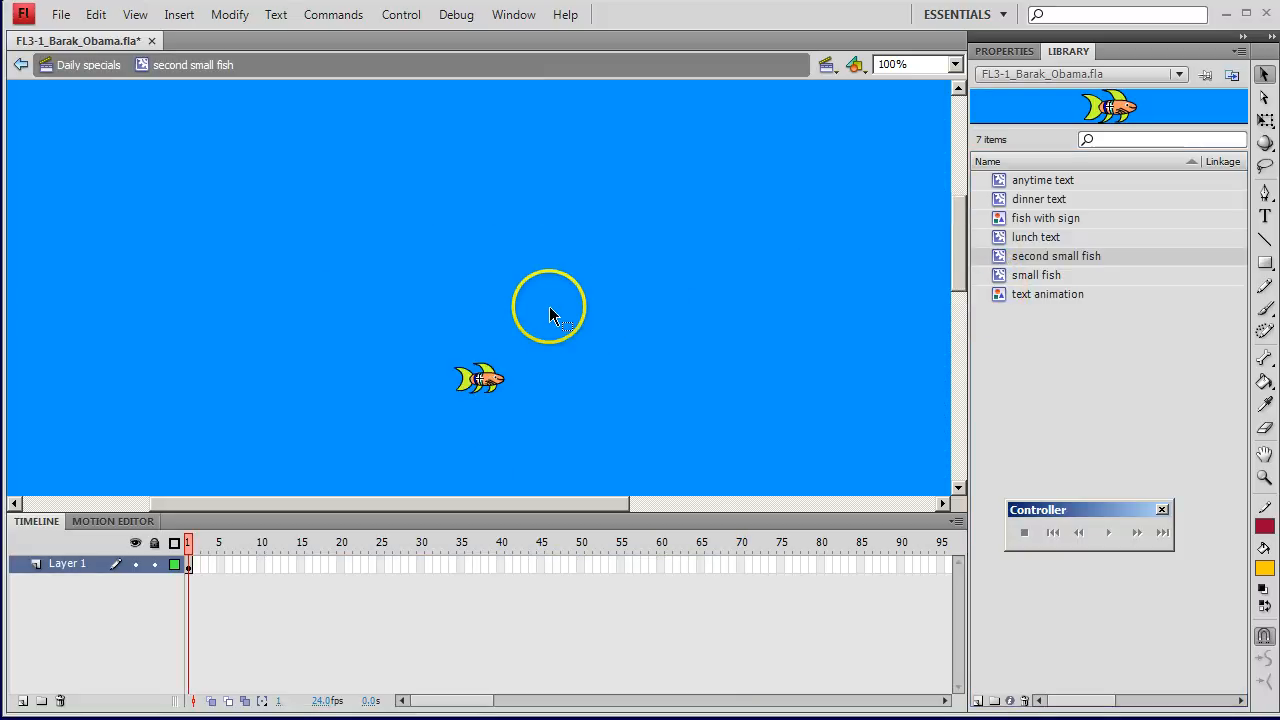
{"action": "left_click", "coordinate": [955, 64]}
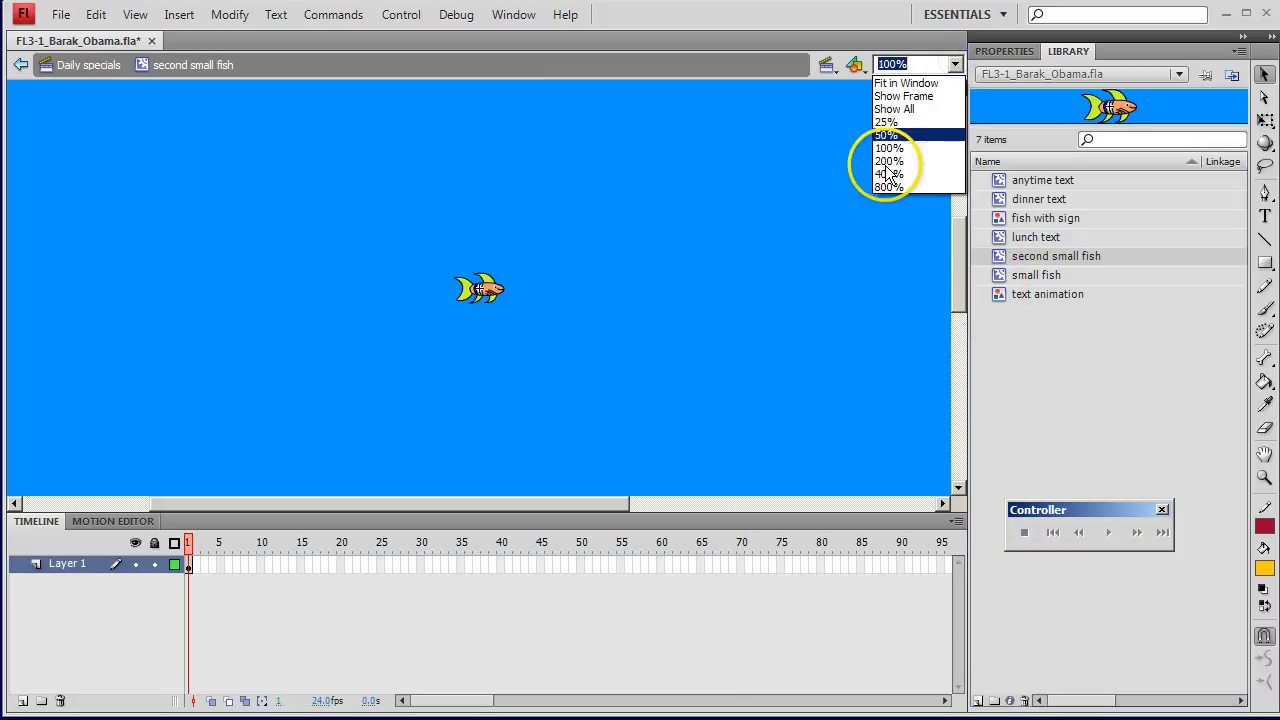
{"action": "left_click", "coordinate": [884, 169]}
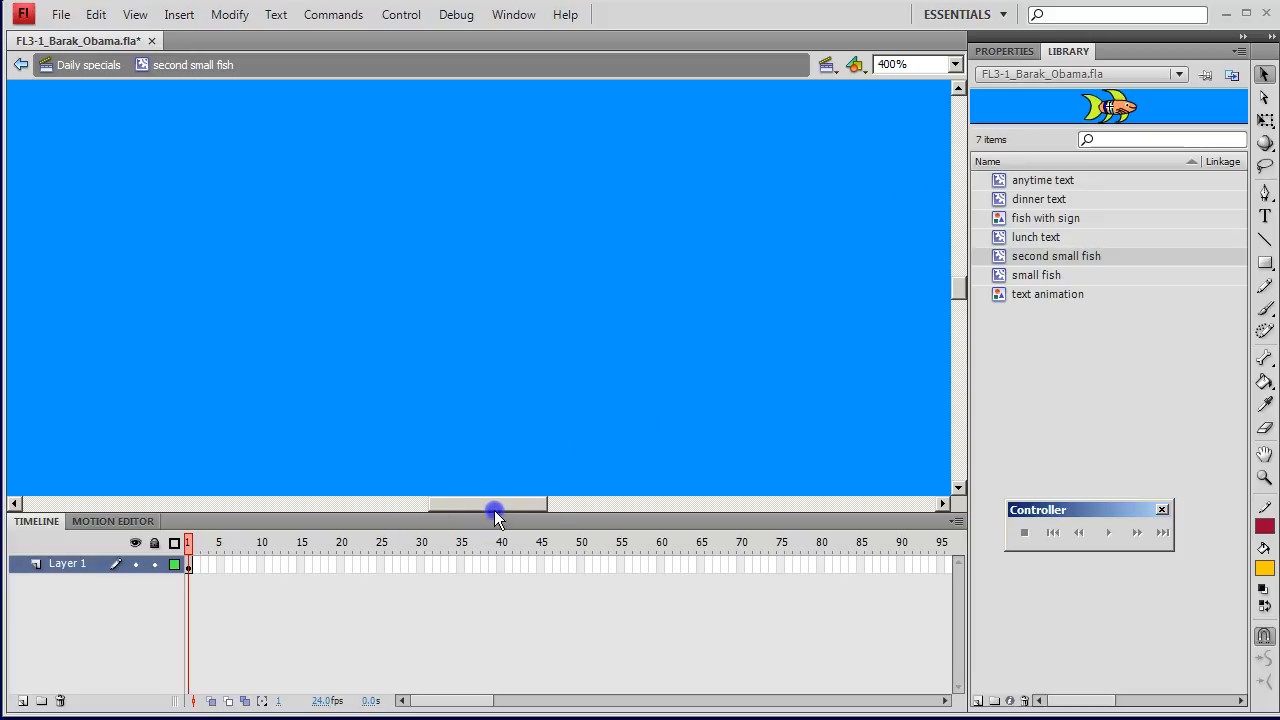
{"action": "left_click_drag", "start_coordinate": [491, 503], "coordinate": [566, 503]}
{"action": "left_click_drag", "start_coordinate": [958, 284], "coordinate": [959, 333]}
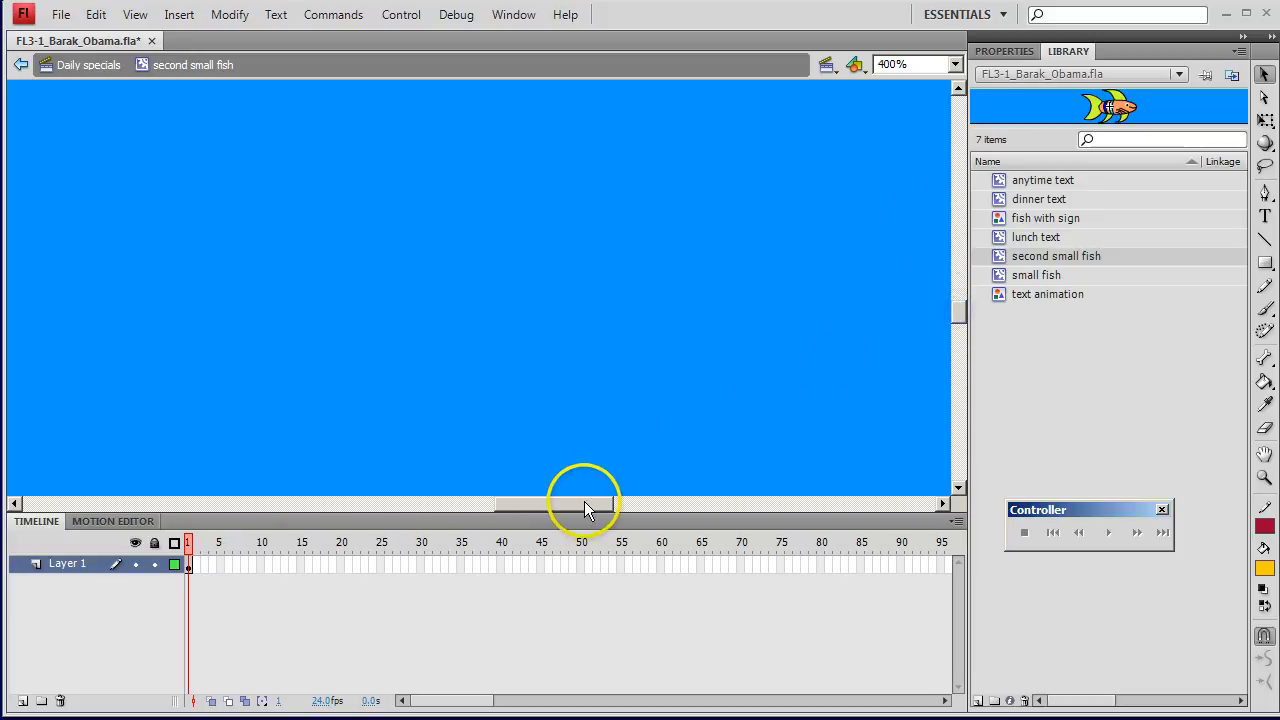
{"action": "left_click_drag", "start_coordinate": [583, 504], "coordinate": [374, 504]}
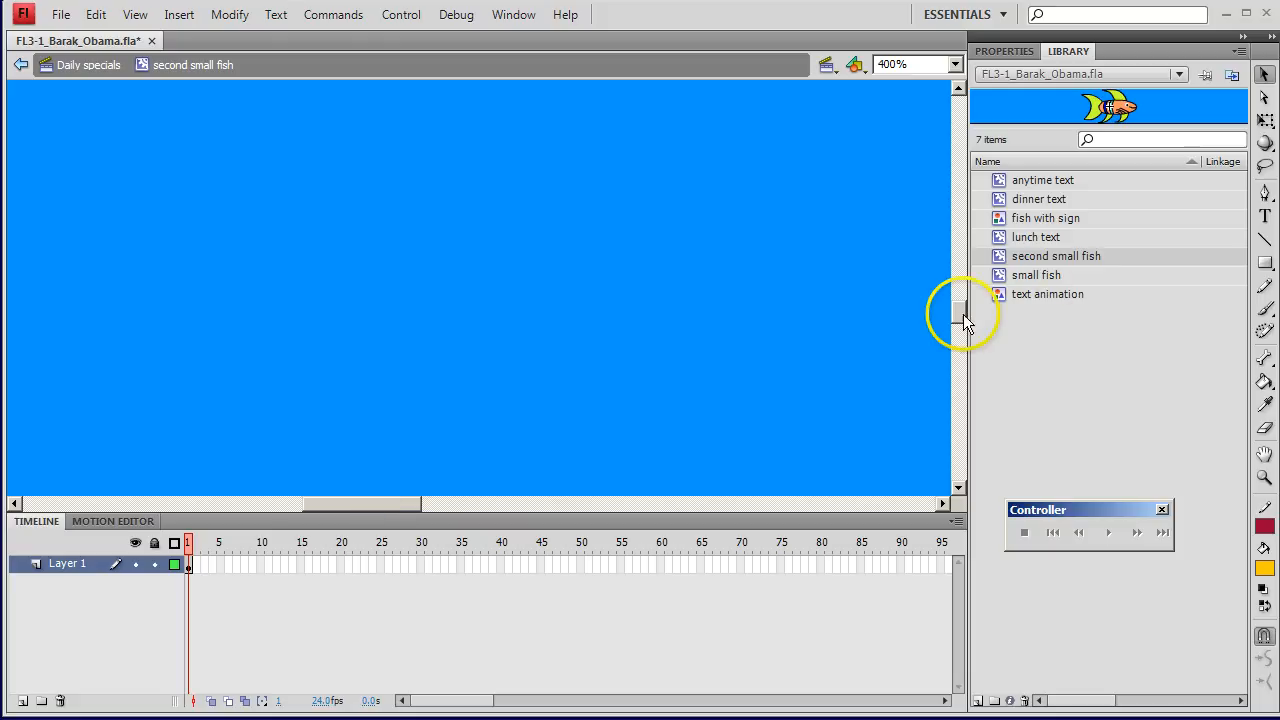
{"action": "left_click_drag", "start_coordinate": [959, 318], "coordinate": [963, 267]}
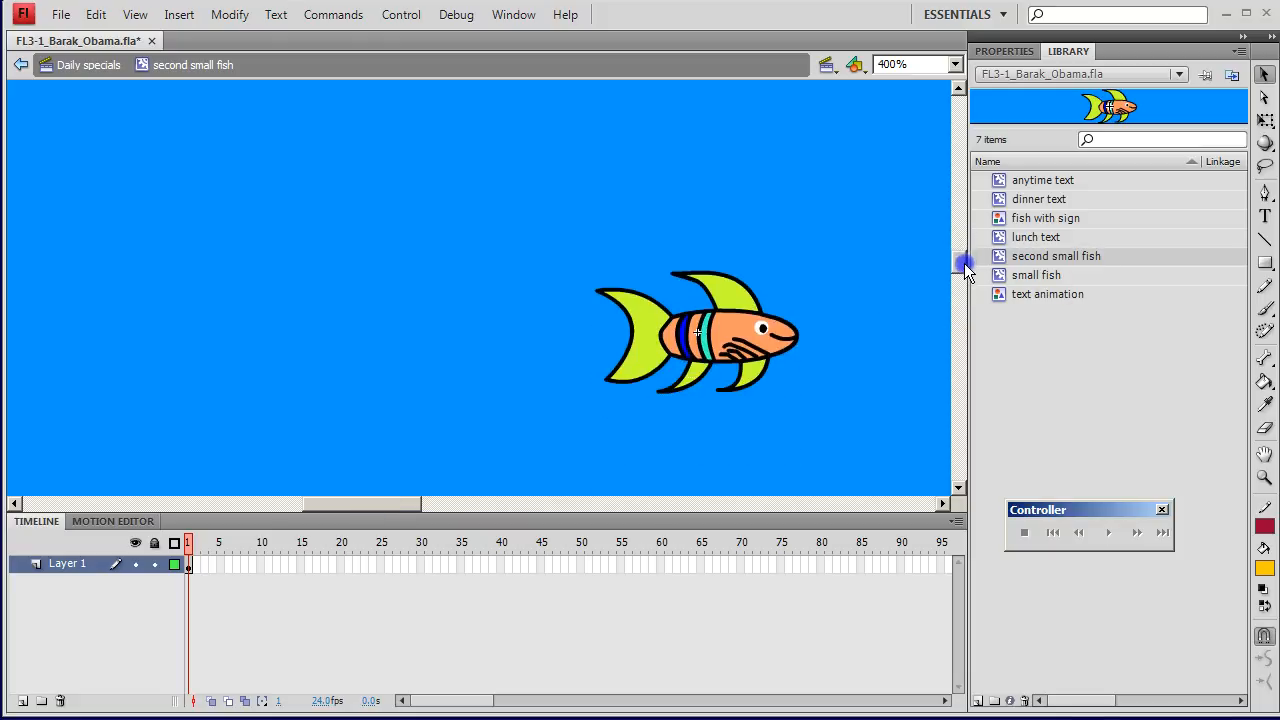
{"action": "left_click", "coordinate": [726, 289]}
{"action": "left_click", "coordinate": [641, 323], "text": "shift"}
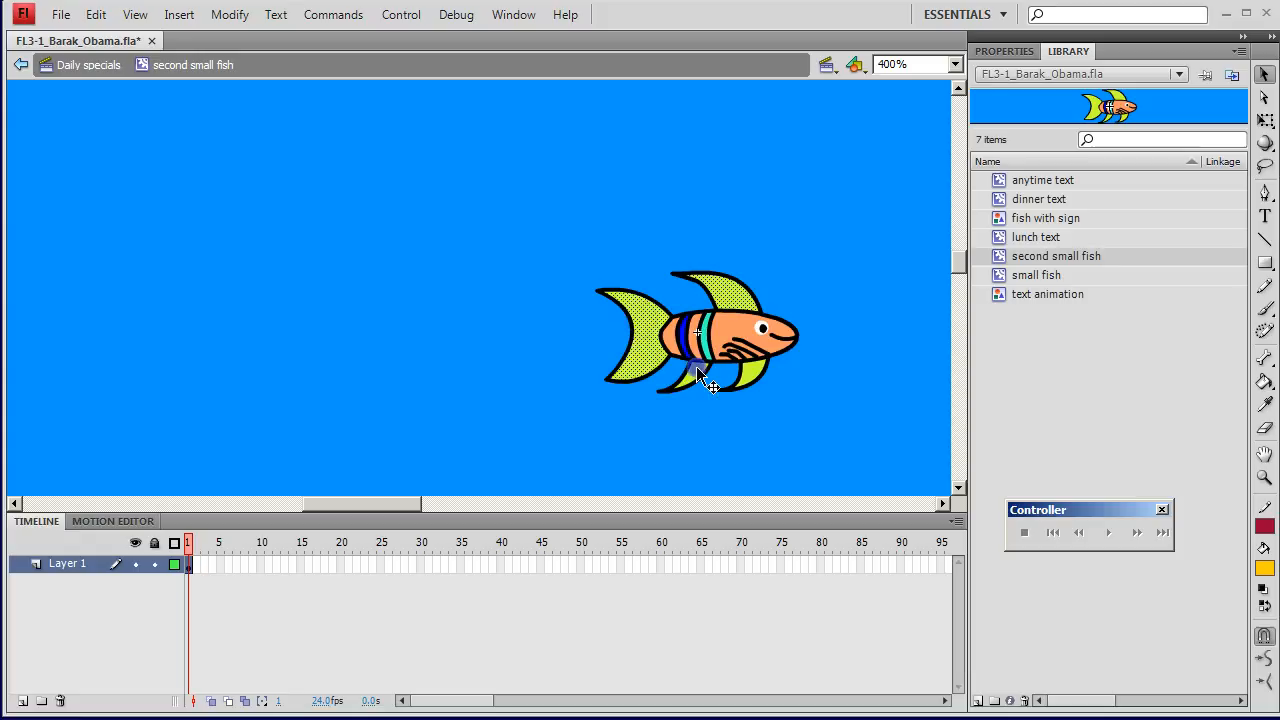
{"action": "left_click", "coordinate": [696, 366], "text": "shift"}
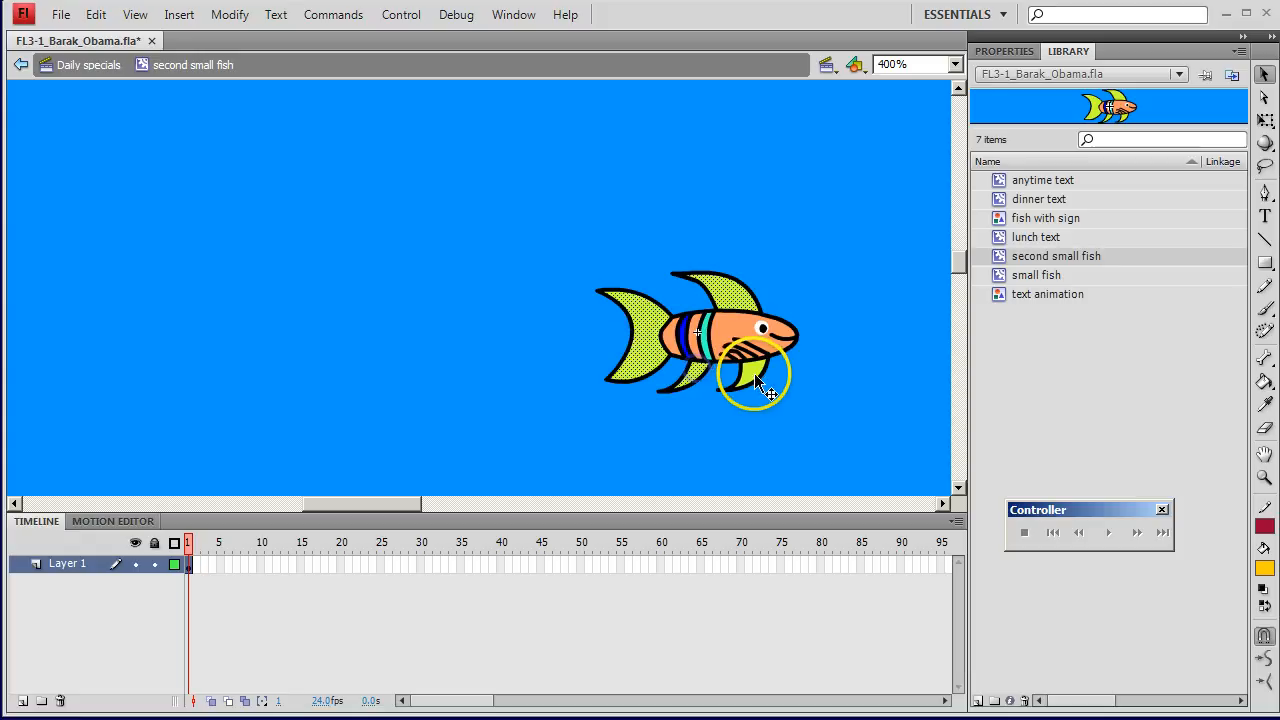
{"action": "left_click", "coordinate": [1264, 568]}
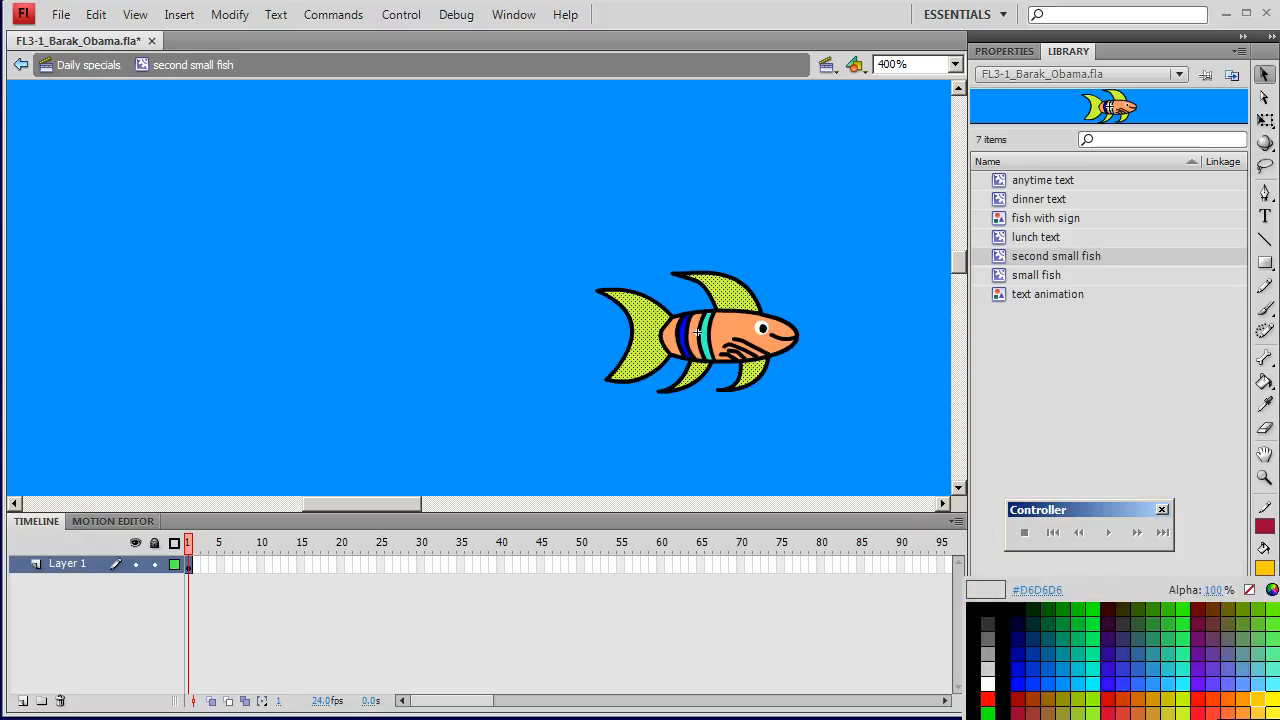
{"action": "left_click", "coordinate": [1243, 719]}
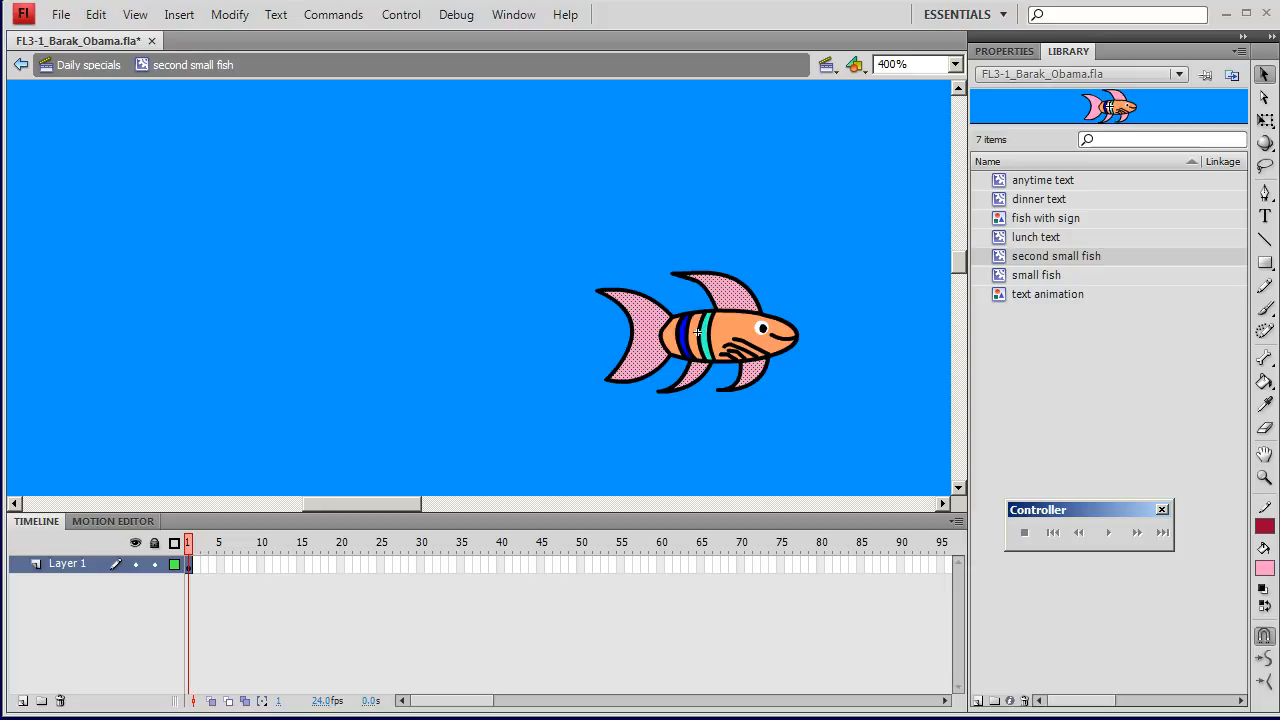
Step: Fill the body sections of the second small fish with yellow and return to the Daily specials scene
{"action": "left_click", "coordinate": [735, 335]}
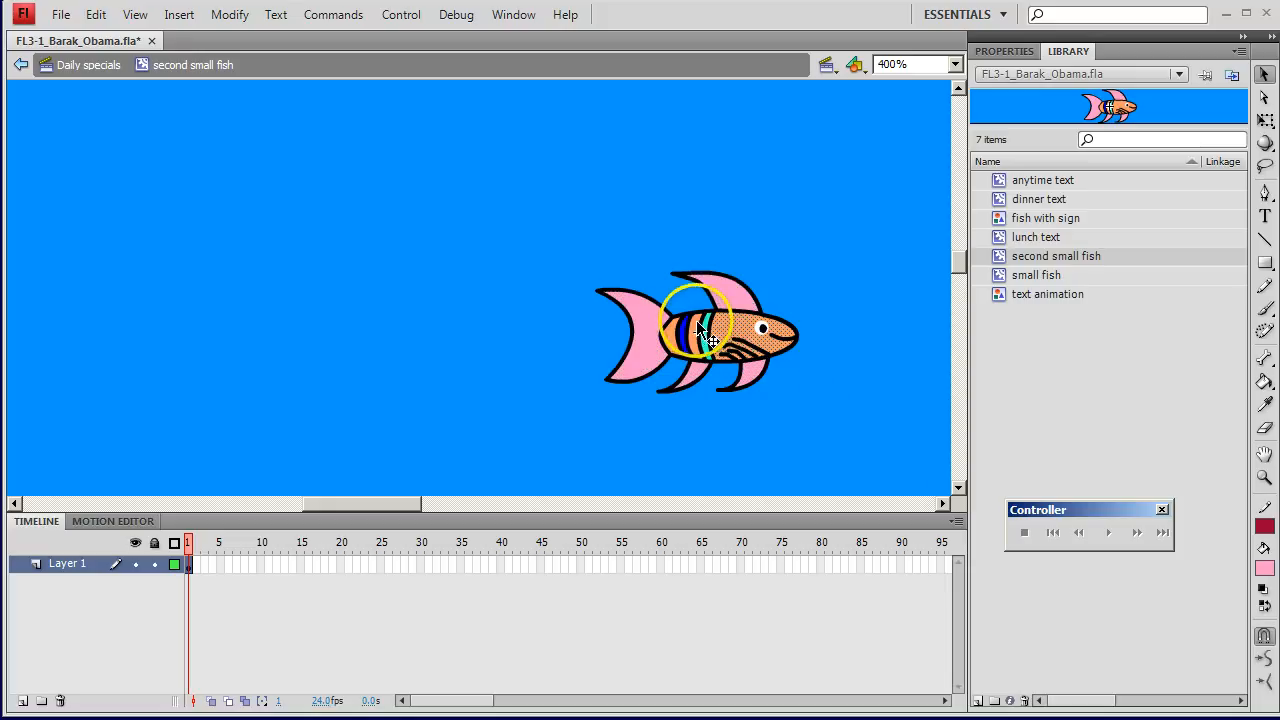
{"action": "left_click", "coordinate": [693, 328], "text": "shift"}
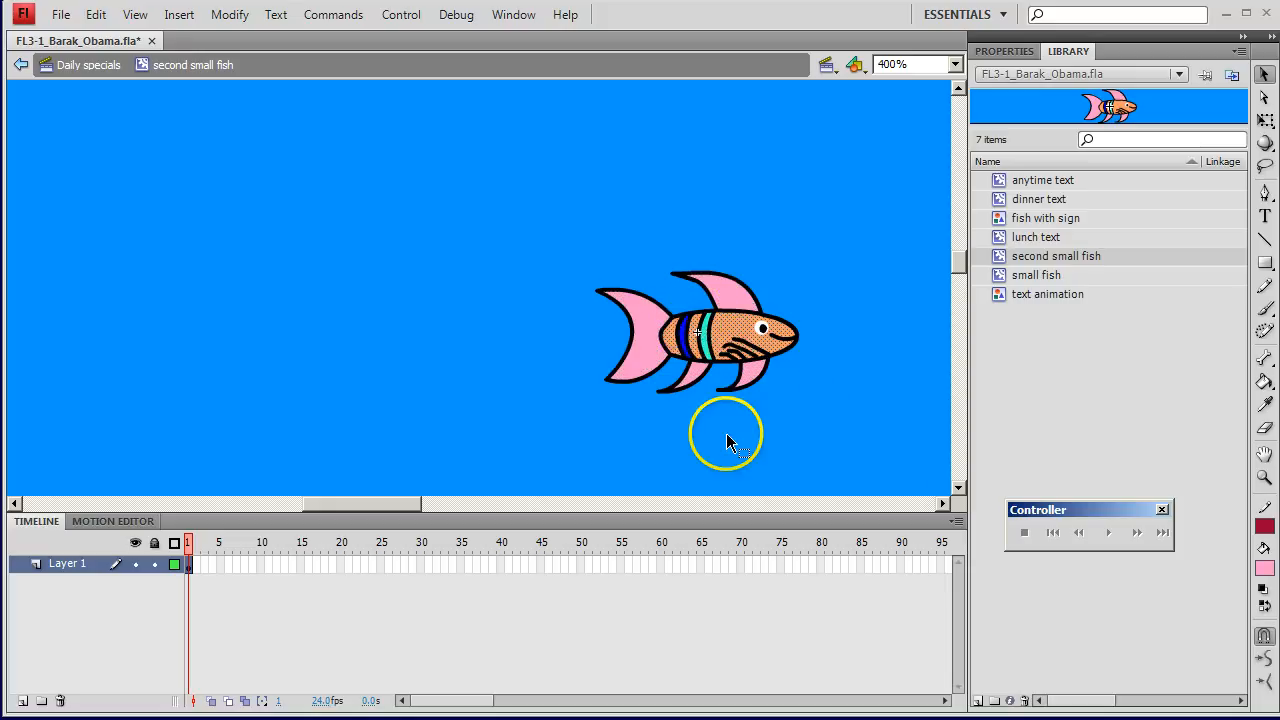
{"action": "left_click", "coordinate": [1264, 567]}
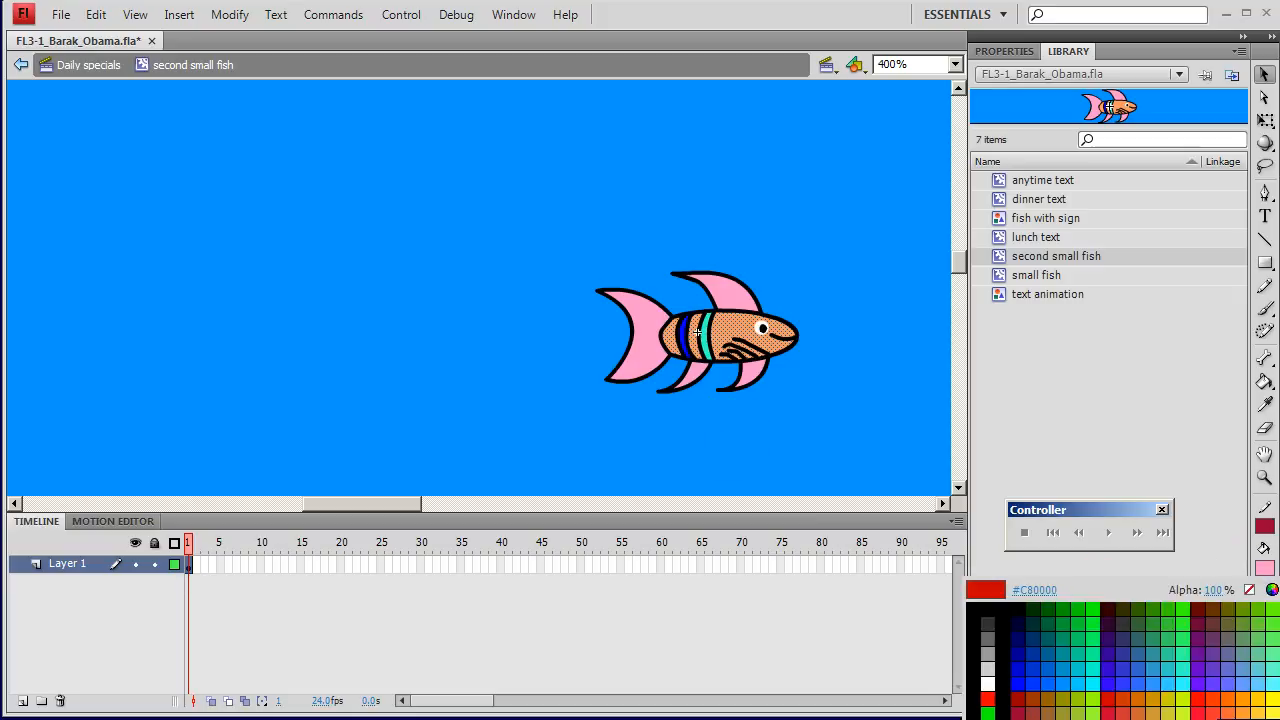
{"action": "left_click", "coordinate": [1270, 709]}
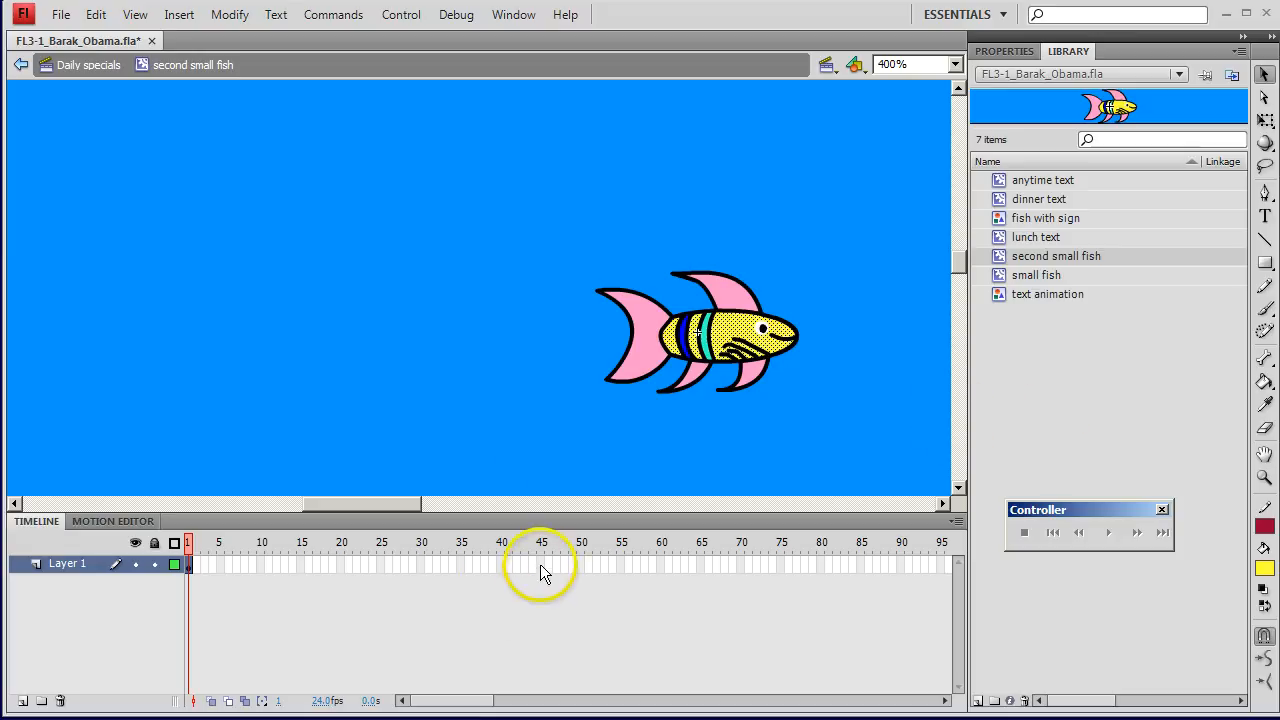
{"action": "left_click", "coordinate": [86, 64]}
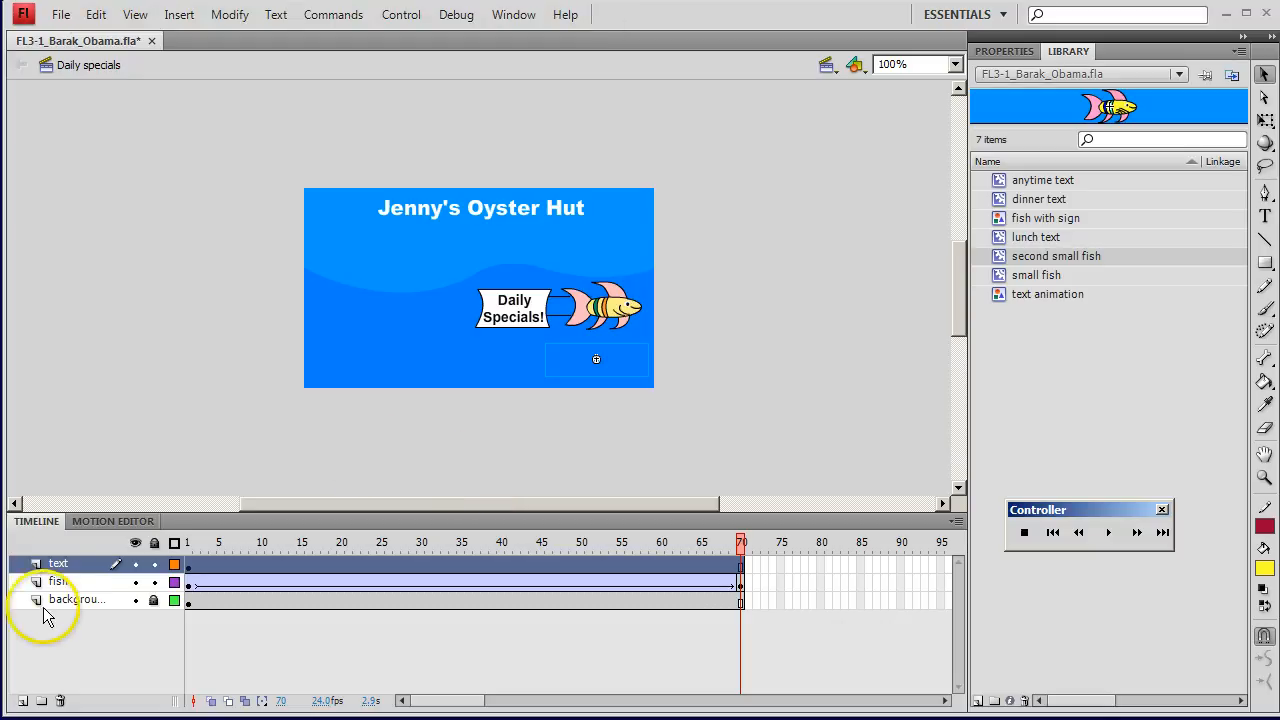
Step: Add a layer named swimming fish above the text layer and place second small fish just outside the stage's lower left edge
{"action": "left_click", "coordinate": [23, 700]}
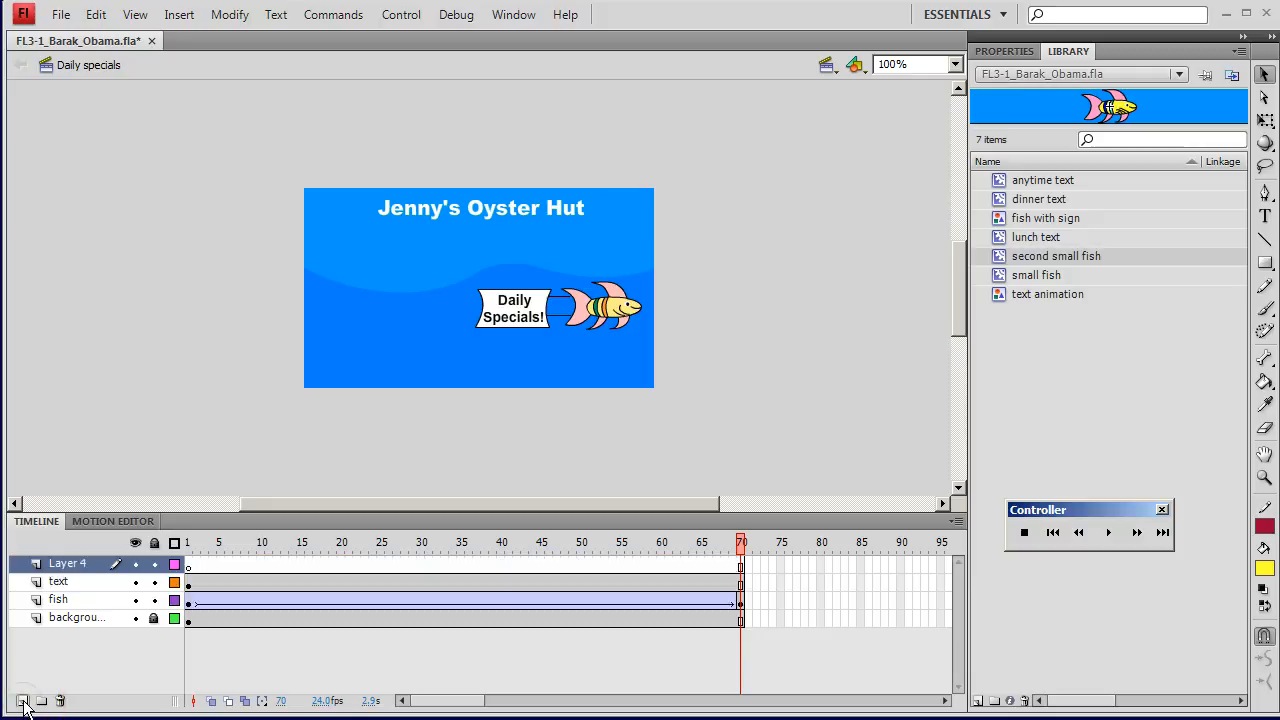
{"action": "double_click", "coordinate": [67, 564]}
{"action": "type", "text": "s"}
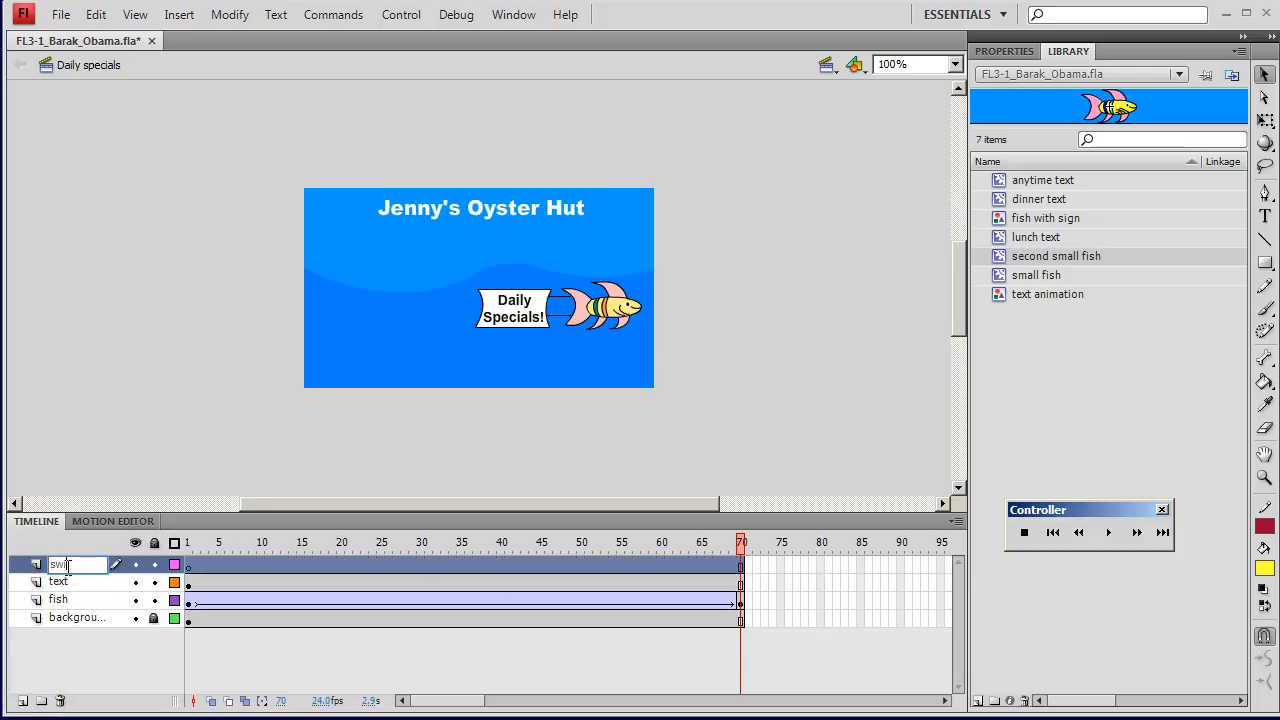
{"action": "type", "text": "wimming fi"}
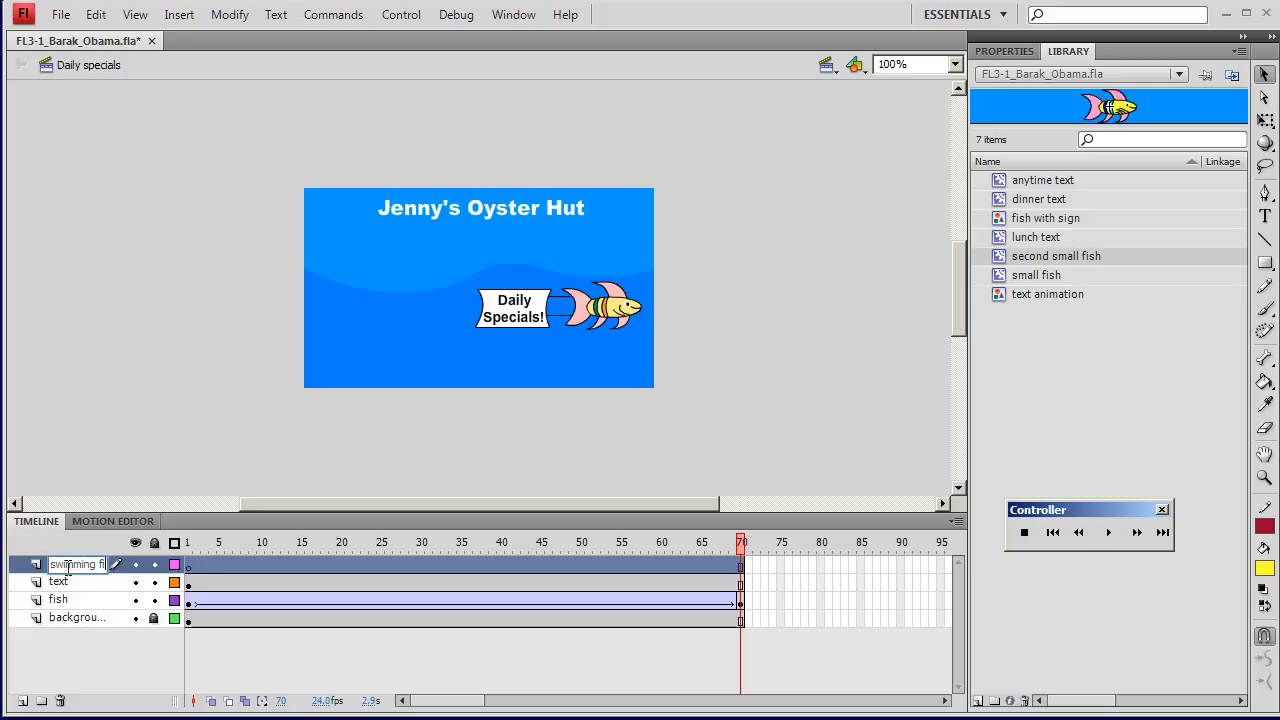
{"action": "type", "text": "sh"}
{"action": "key", "text": "Return"}
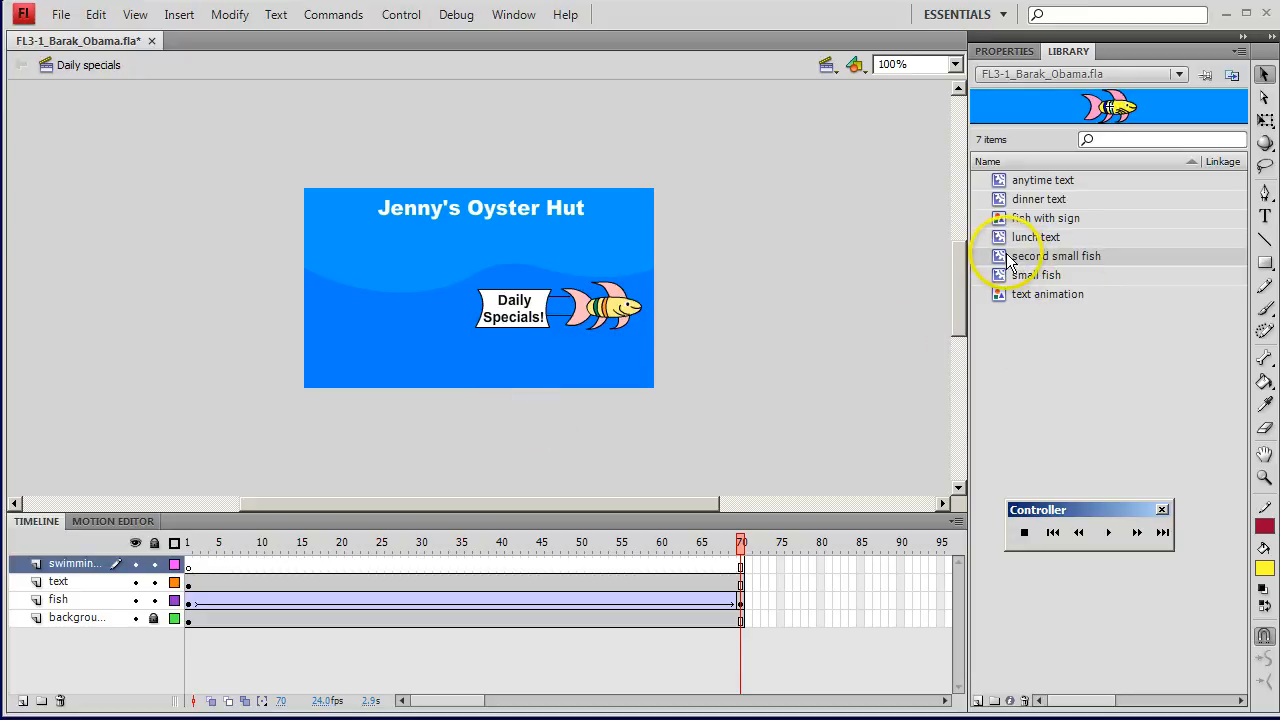
{"action": "left_click_drag", "start_coordinate": [1010, 260], "coordinate": [274, 364]}
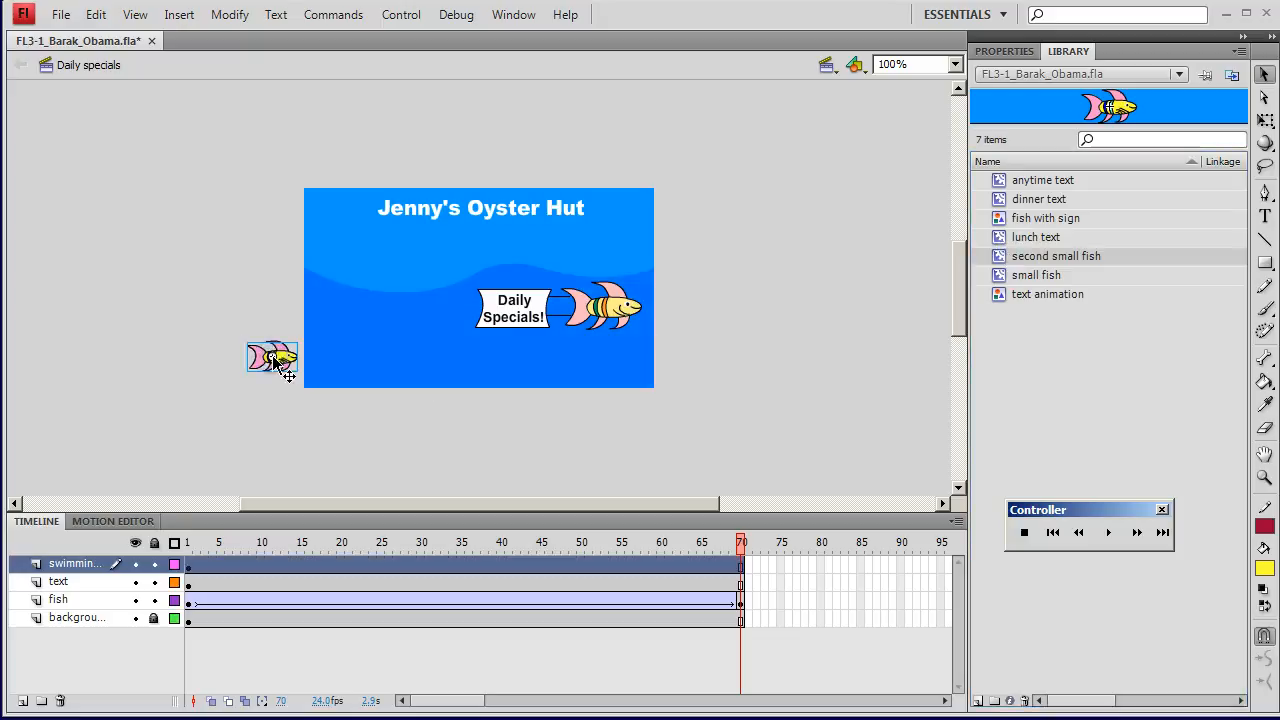
Step: Insert a keyframe at frame 40 of the swimming fish layer and move the small fish over the text at the stage's lower right
{"action": "right_click", "coordinate": [503, 566]}
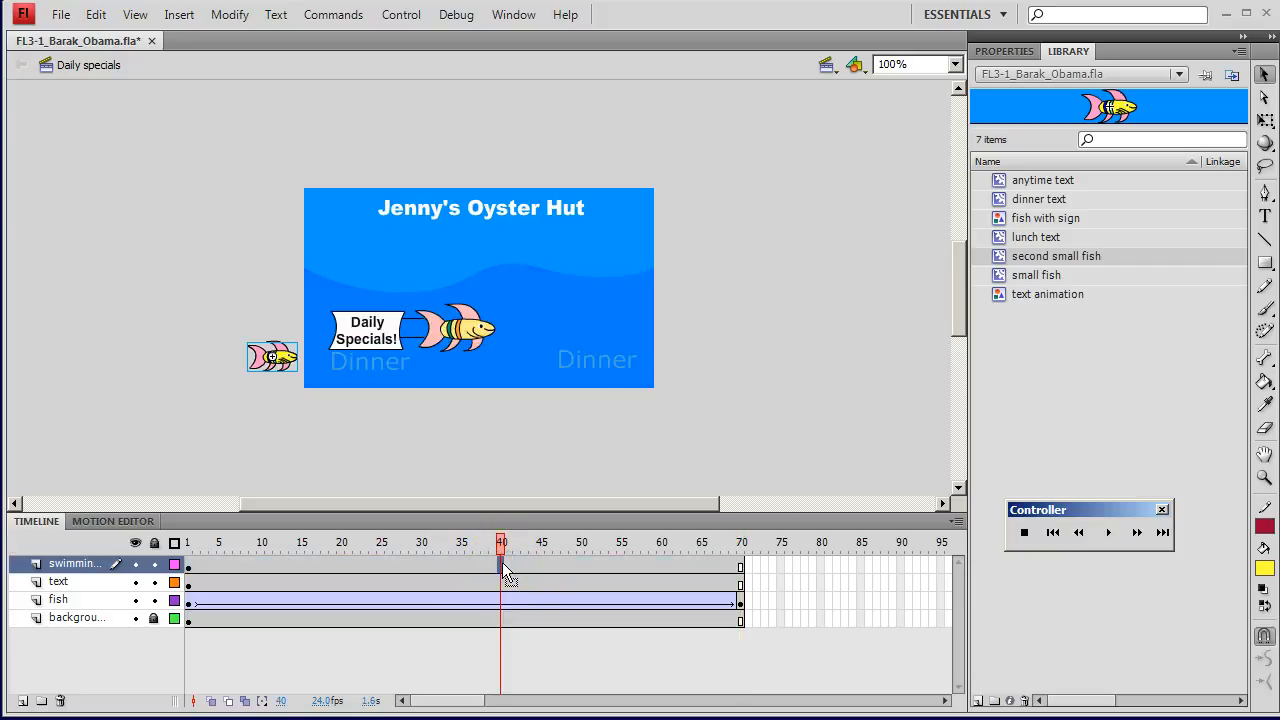
{"action": "right_click", "coordinate": [505, 568]}
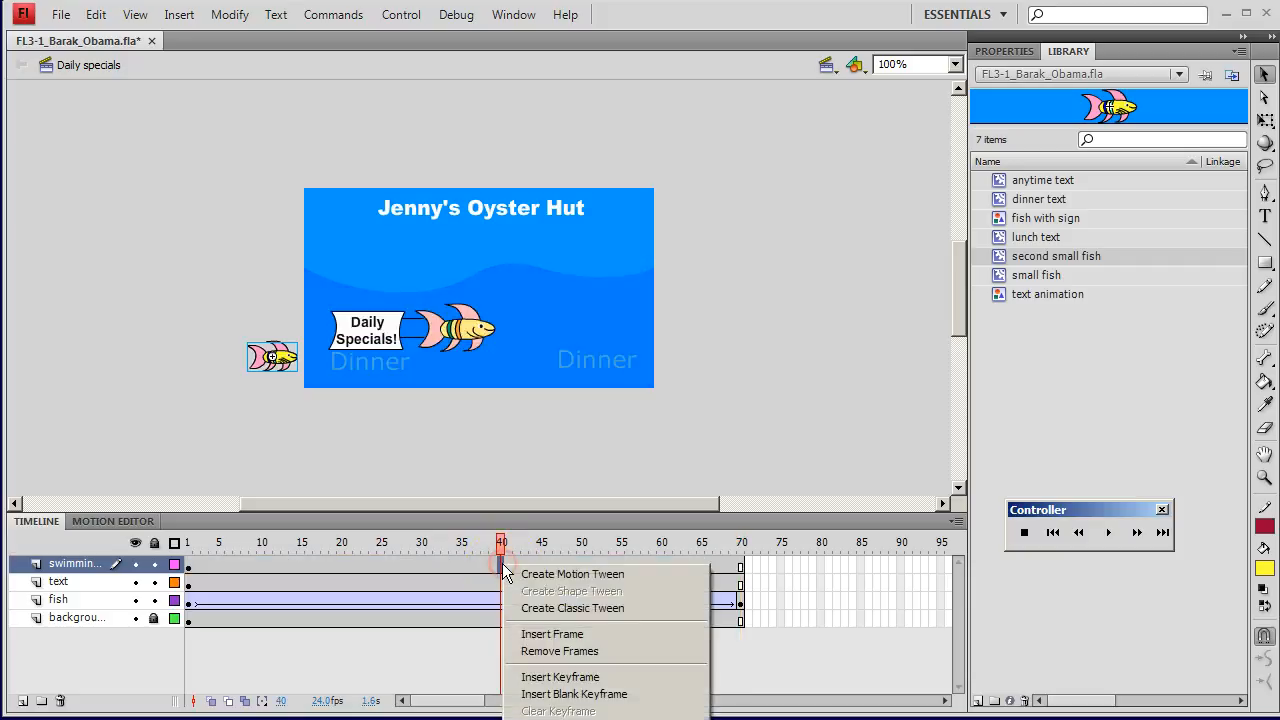
{"action": "left_click", "coordinate": [573, 681]}
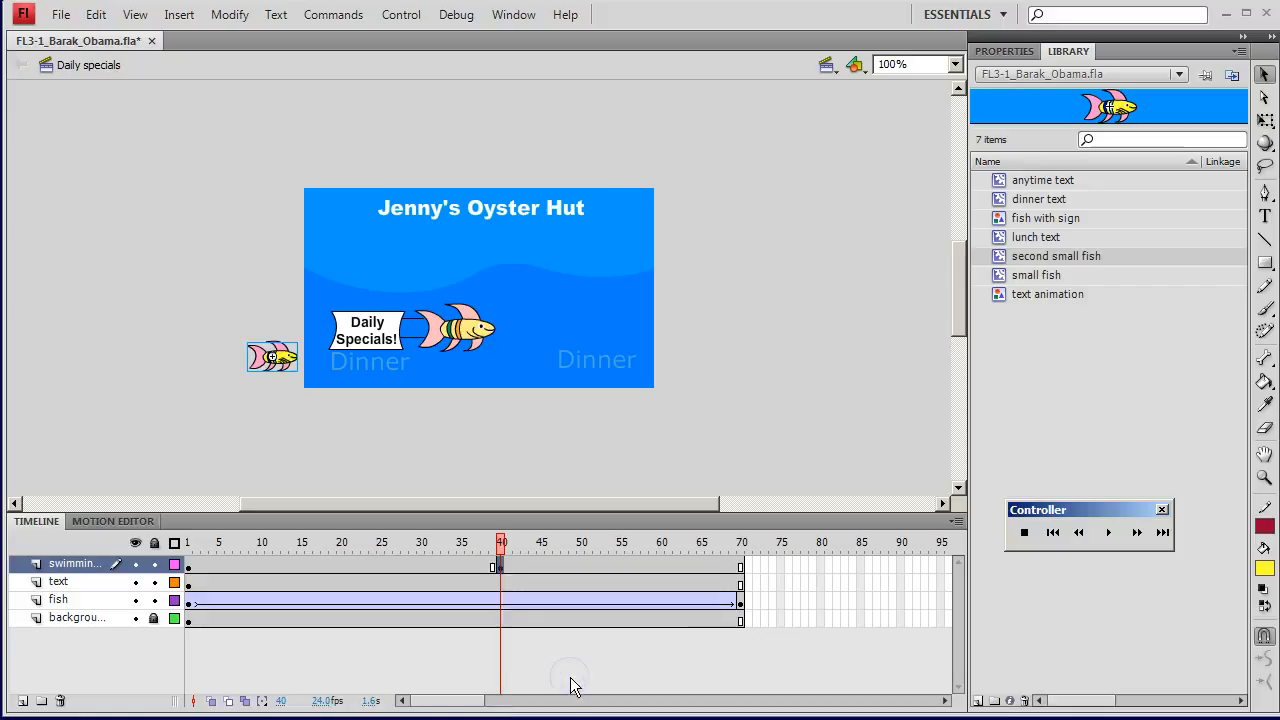
{"action": "left_click_drag", "start_coordinate": [286, 358], "coordinate": [608, 368]}
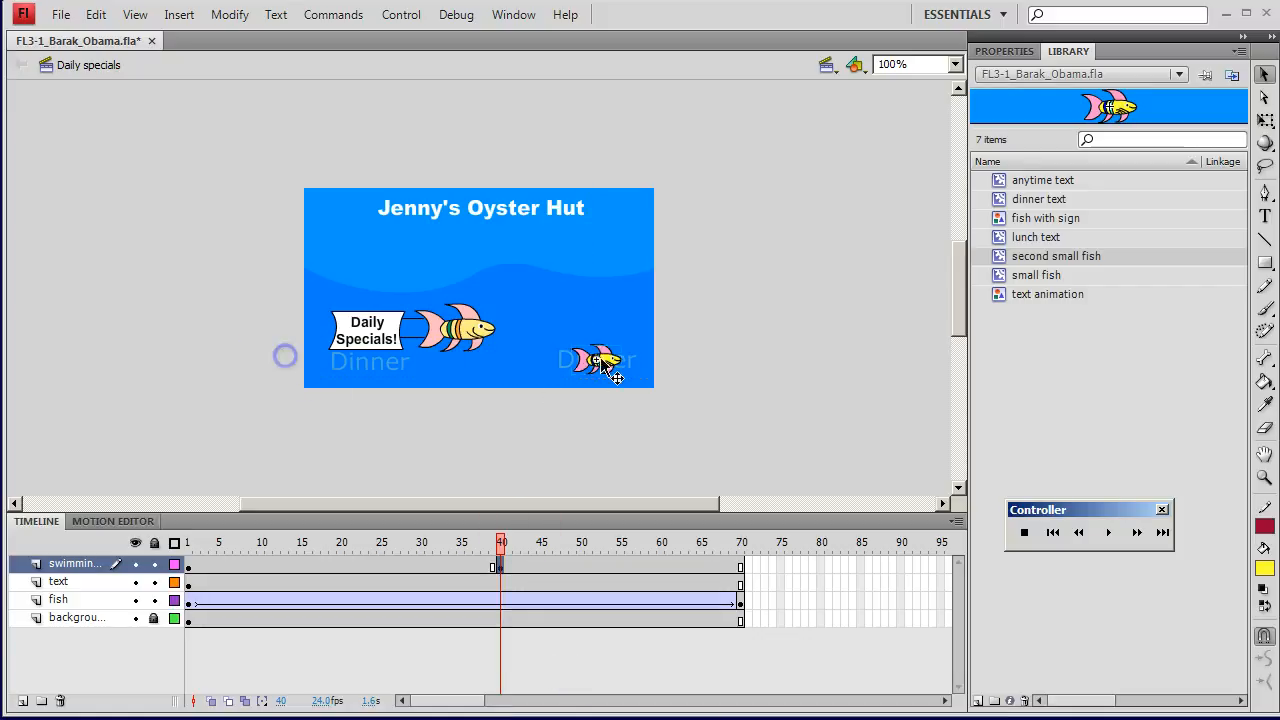
Step: Insert a keyframe at frame 41 of the swimming fish layer and flip the small fish horizontally so it faces left
{"action": "left_click", "coordinate": [508, 568]}
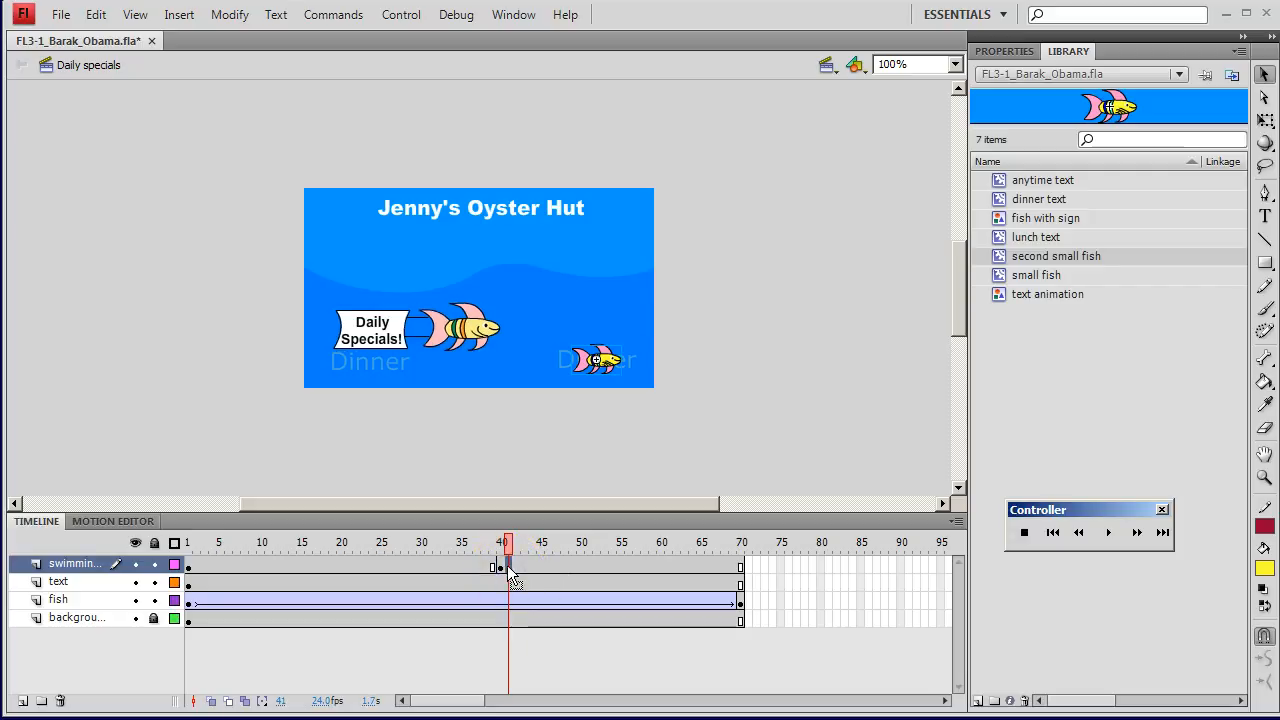
{"action": "right_click", "coordinate": [508, 567]}
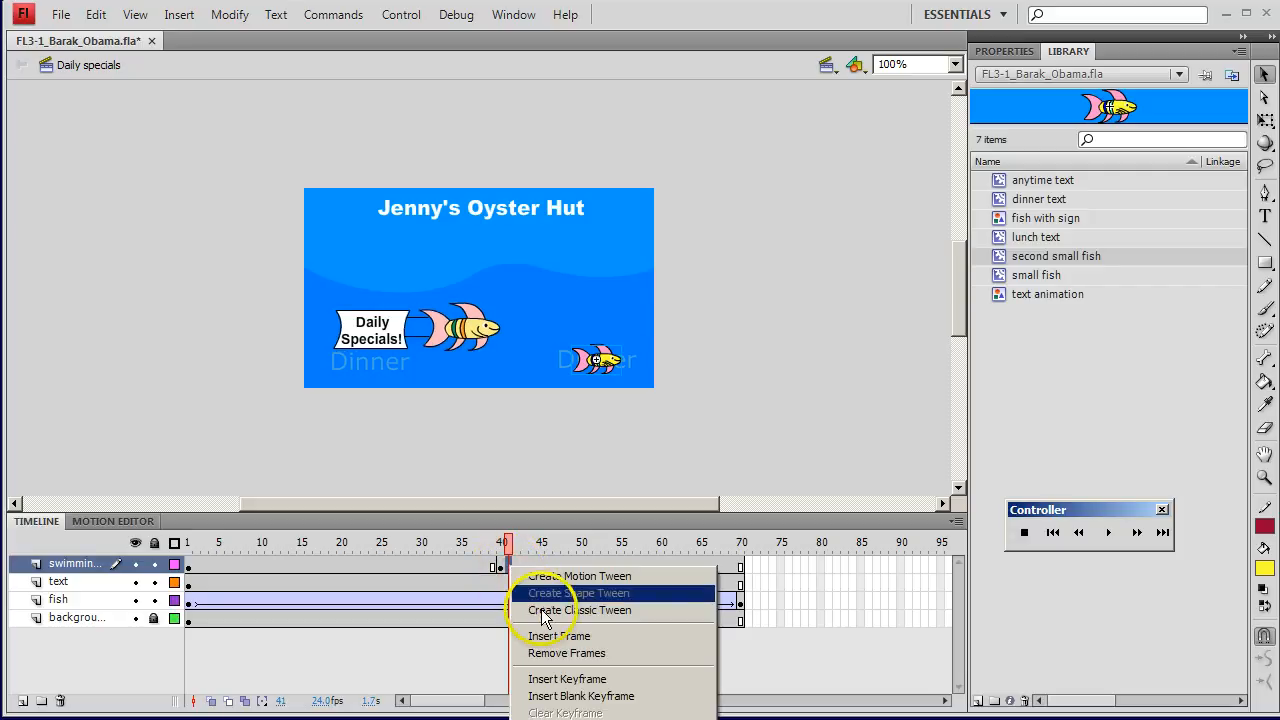
{"action": "left_click", "coordinate": [566, 679]}
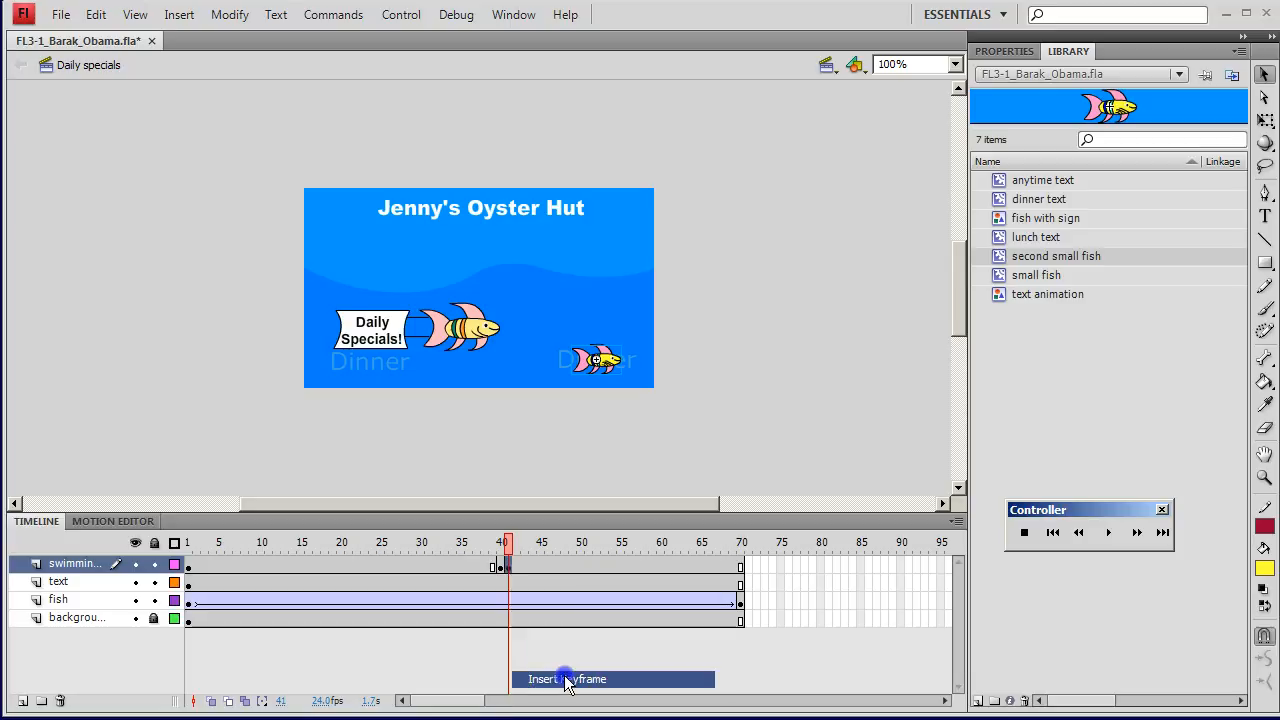
{"action": "right_click", "coordinate": [609, 368]}
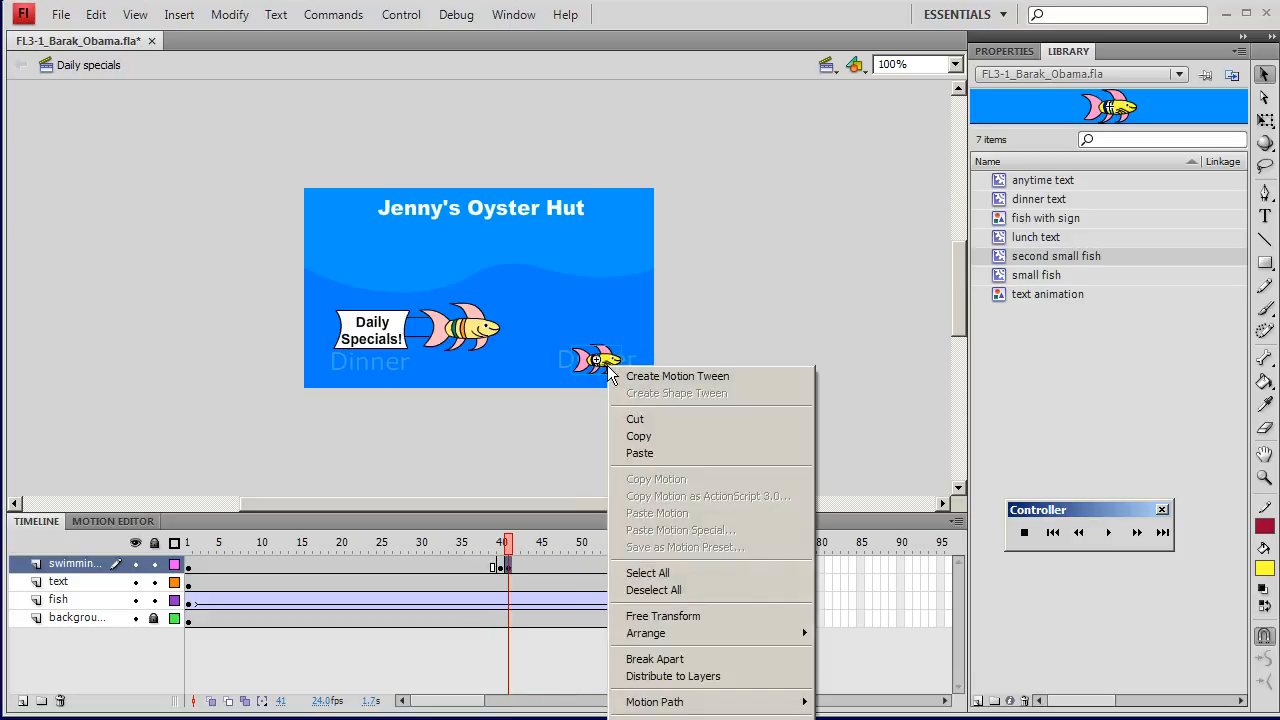
{"action": "left_click", "coordinate": [228, 15]}
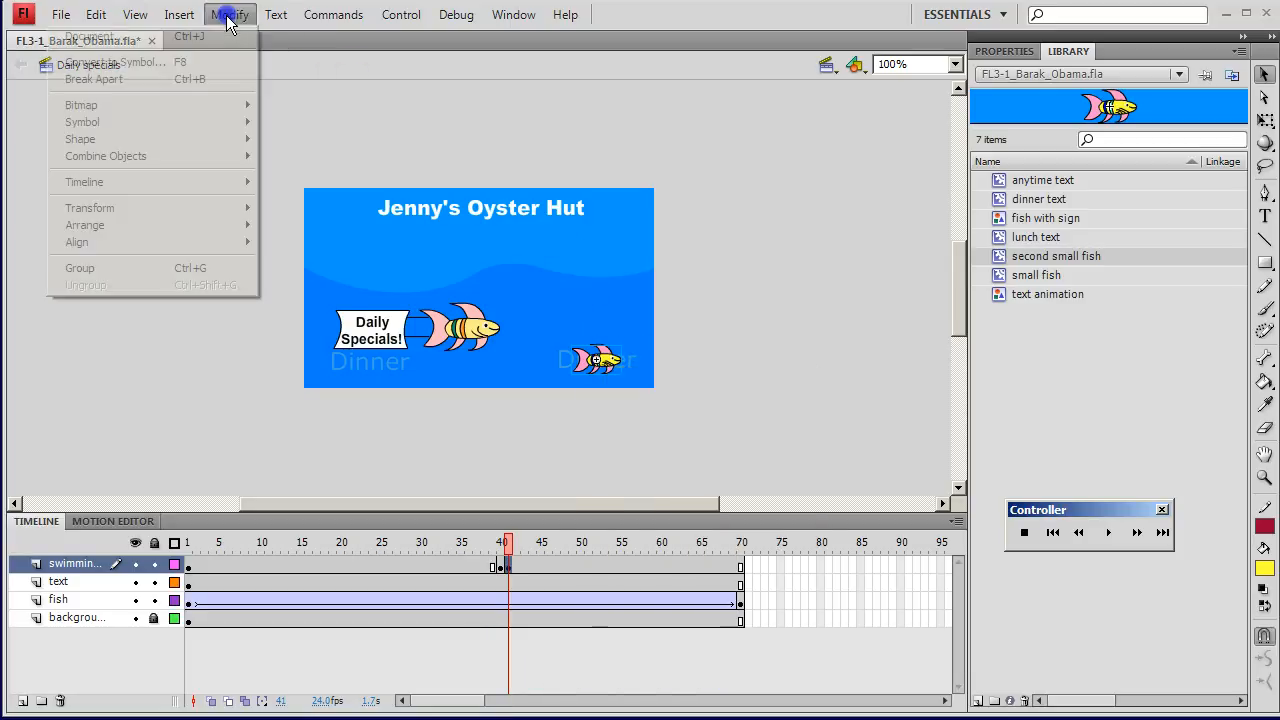
{"action": "mouse_move", "coordinate": [185, 208]}
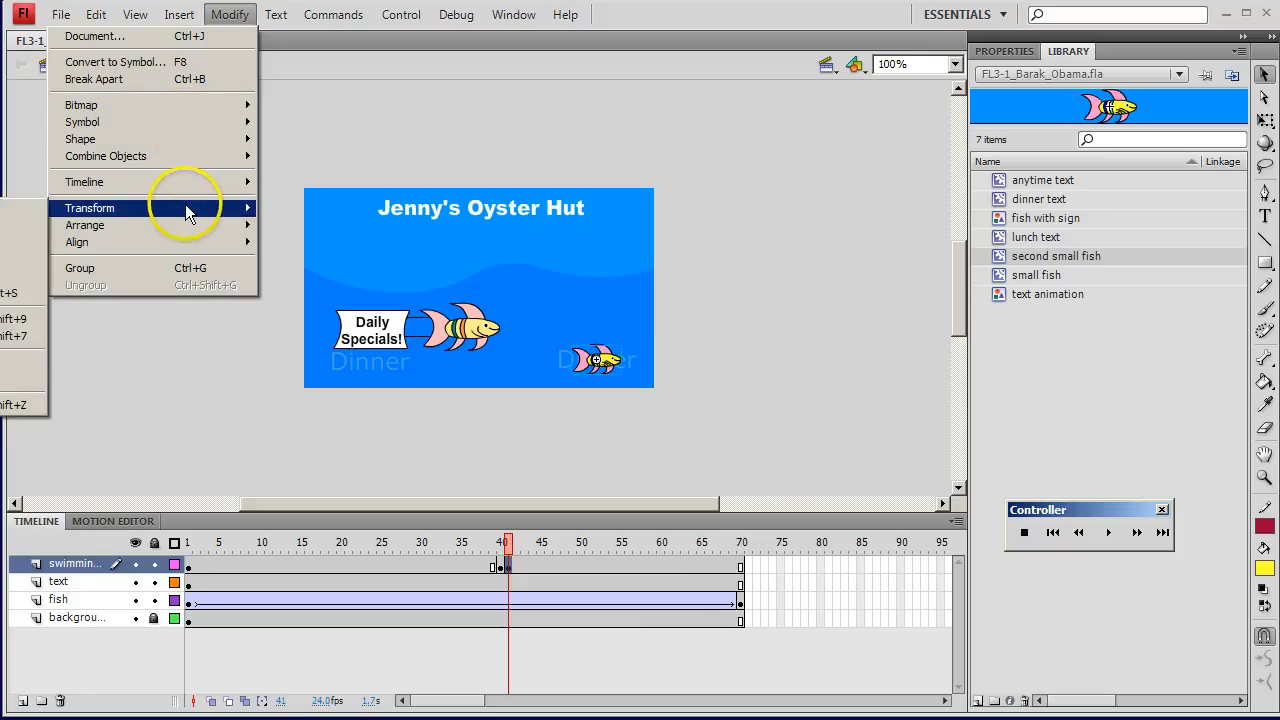
{"action": "left_click", "coordinate": [12, 214]}
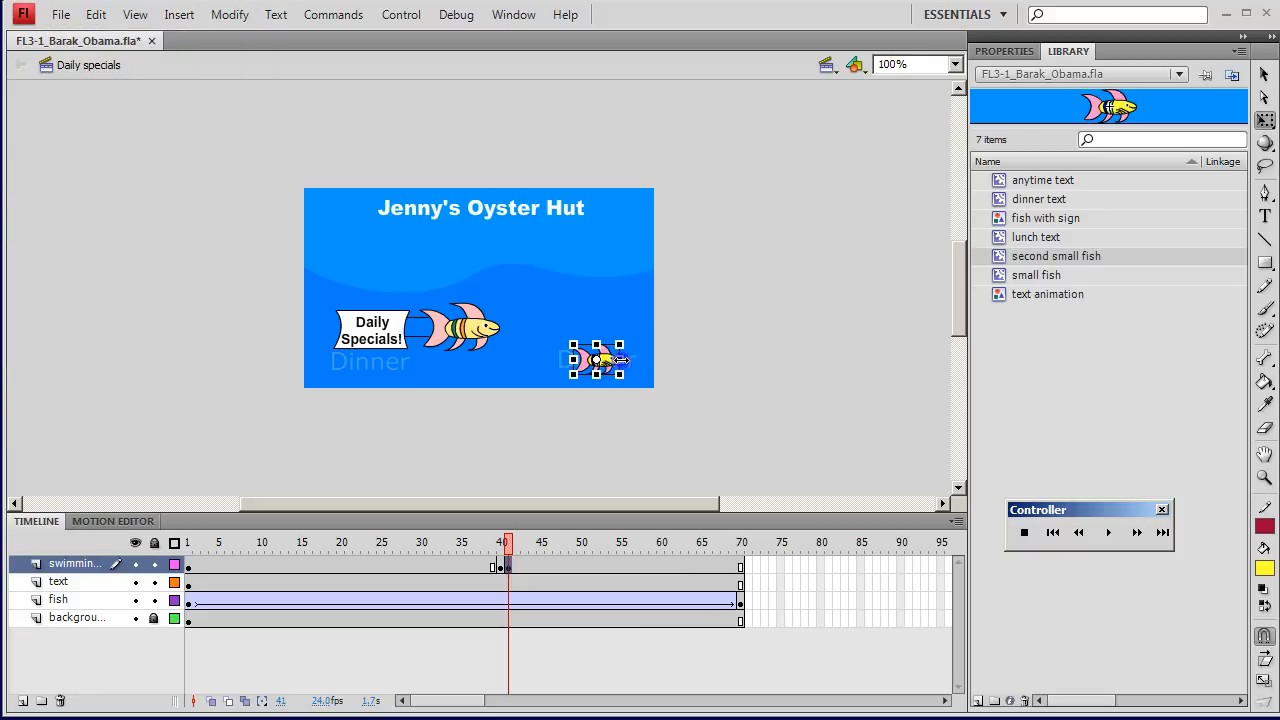
{"action": "left_click_drag", "start_coordinate": [621, 360], "coordinate": [574, 360]}
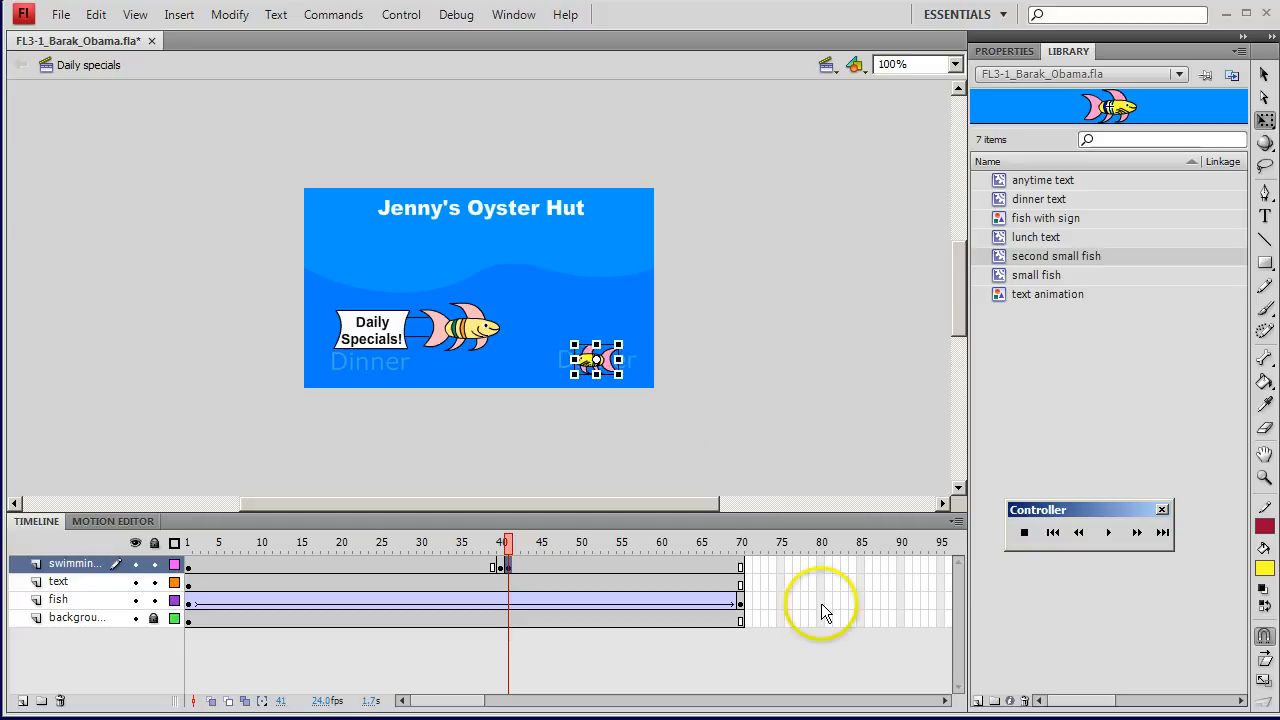
Step: Insert a keyframe at frame 80 of the swimming fish layer and move the fish just outside the stage's lower left edge
{"action": "left_click", "coordinate": [822, 566]}
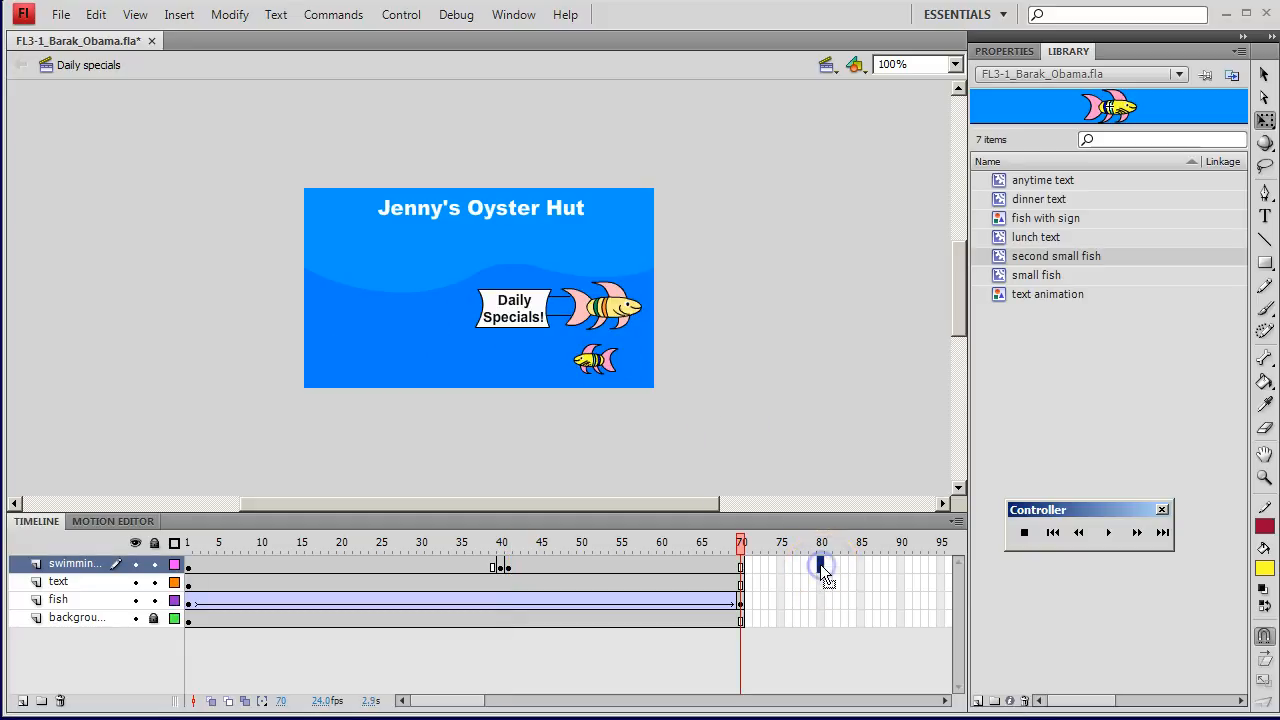
{"action": "right_click", "coordinate": [821, 567]}
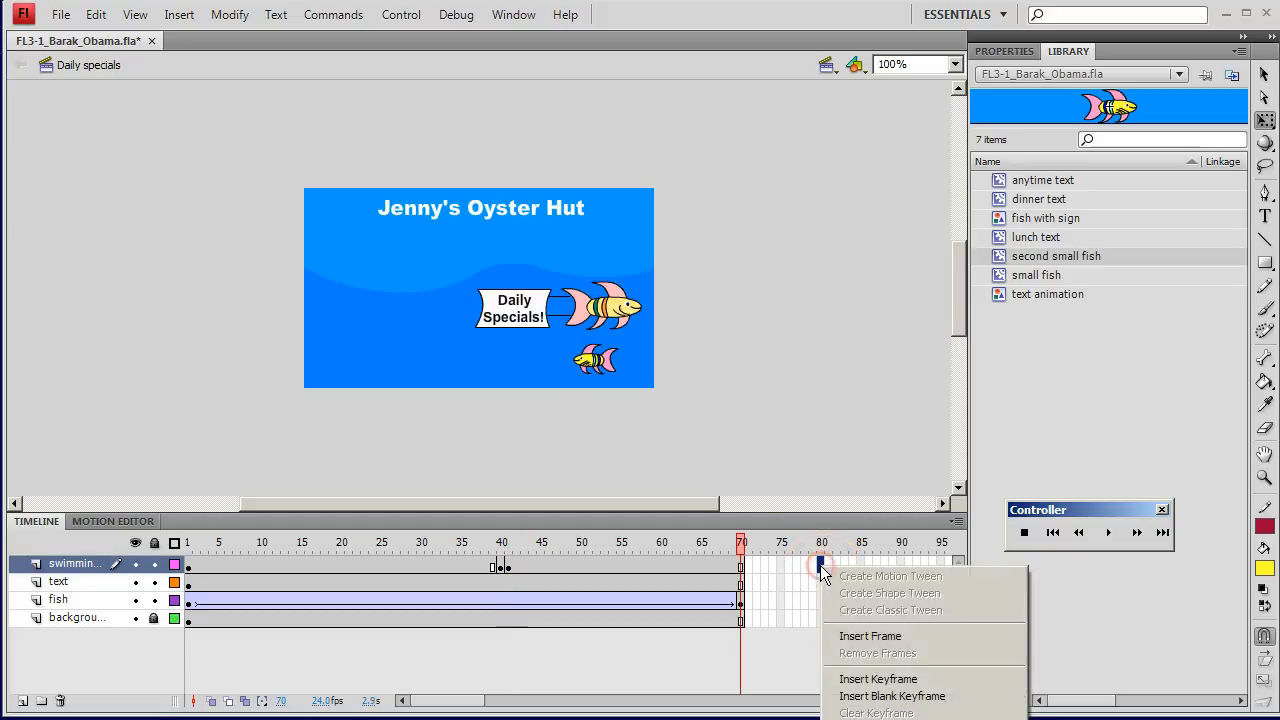
{"action": "left_click", "coordinate": [880, 696]}
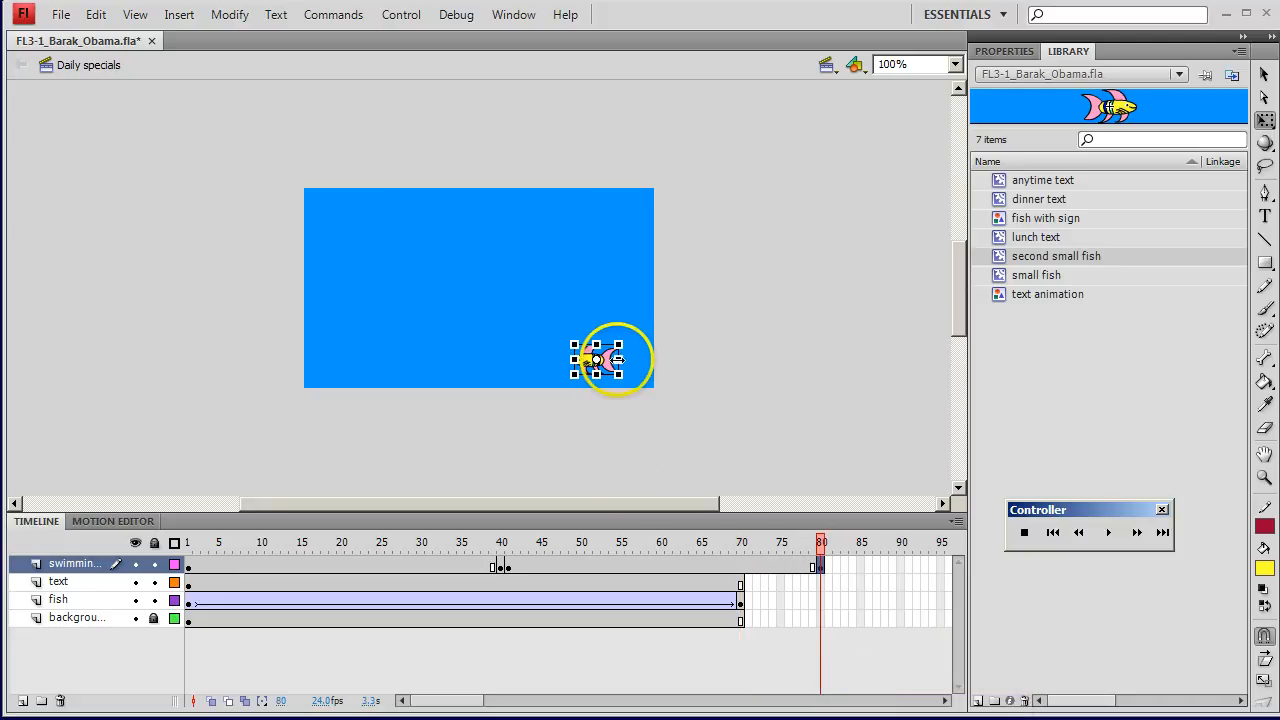
{"action": "key", "text": "shift+Left"}
{"action": "key", "text": "shift+Left"}
{"action": "key", "text": "shift+Left"}
{"action": "key", "text": "shift+Left"}
{"action": "key", "text": "shift+Left"}
{"action": "key", "text": "shift+Left"}
{"action": "key", "text": "shift+Left"}
{"action": "key", "text": "shift+Left"}
{"action": "key", "text": "shift+Left"}
{"action": "key", "text": "shift+Left"}
{"action": "key", "text": "shift+Left"}
{"action": "key", "text": "shift+Left"}
{"action": "key", "text": "shift+Left"}
{"action": "key", "text": "shift+Left"}
{"action": "key", "text": "shift+Left"}
{"action": "key", "text": "shift+Left"}
{"action": "key", "text": "shift+Left"}
{"action": "key", "text": "shift+Left"}
{"action": "key", "text": "shift+Left"}
{"action": "key", "text": "shift+Left"}
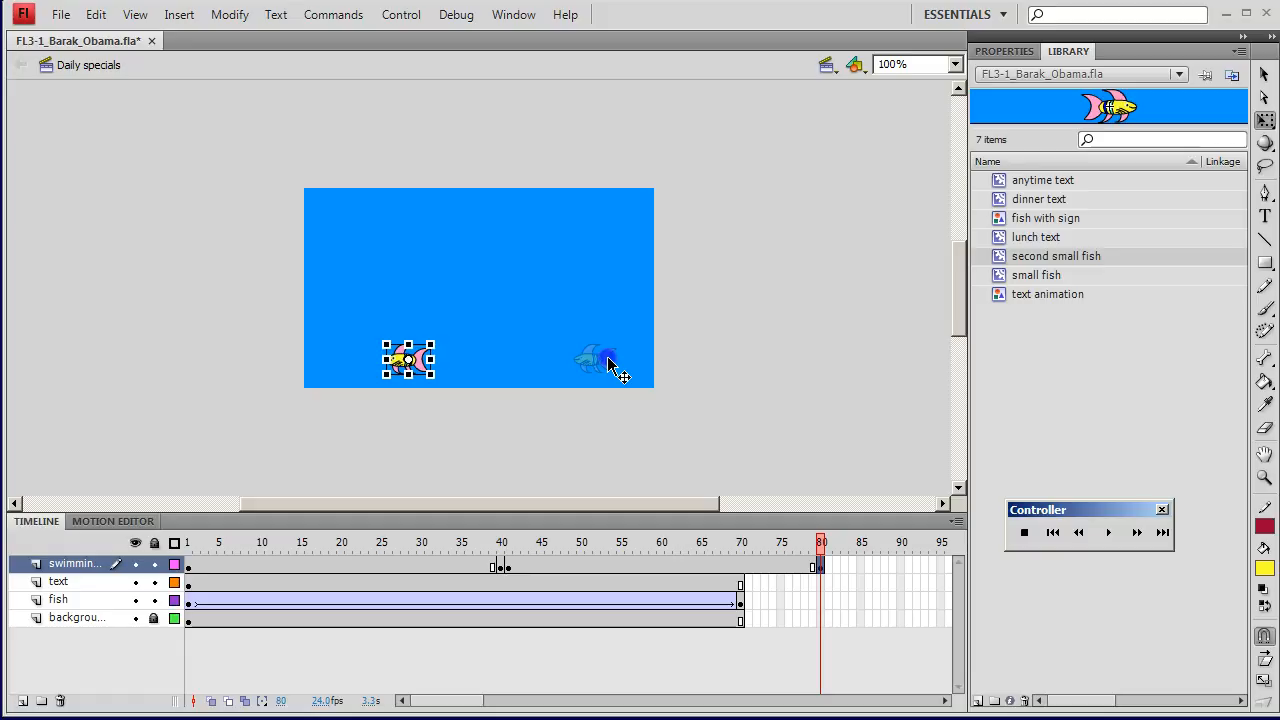
{"action": "key", "text": "Left"}
{"action": "key", "text": "Left"}
{"action": "key", "text": "Left"}
{"action": "key", "text": "Left"}
{"action": "key", "text": "Left"}
{"action": "key", "text": "Left"}
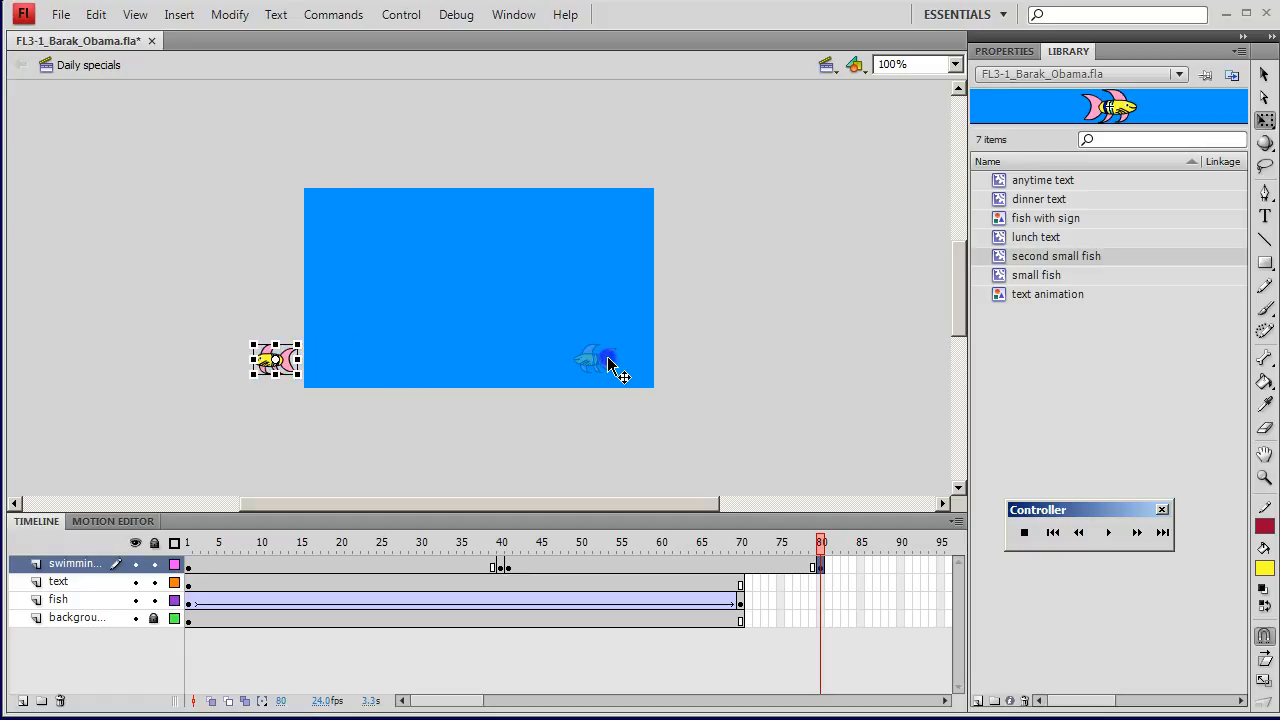
Step: Create classic tweens across frames 41 to 80 and frames 1 to 40 of the swimming fish layer, and play the animation
{"action": "right_click", "coordinate": [686, 560]}
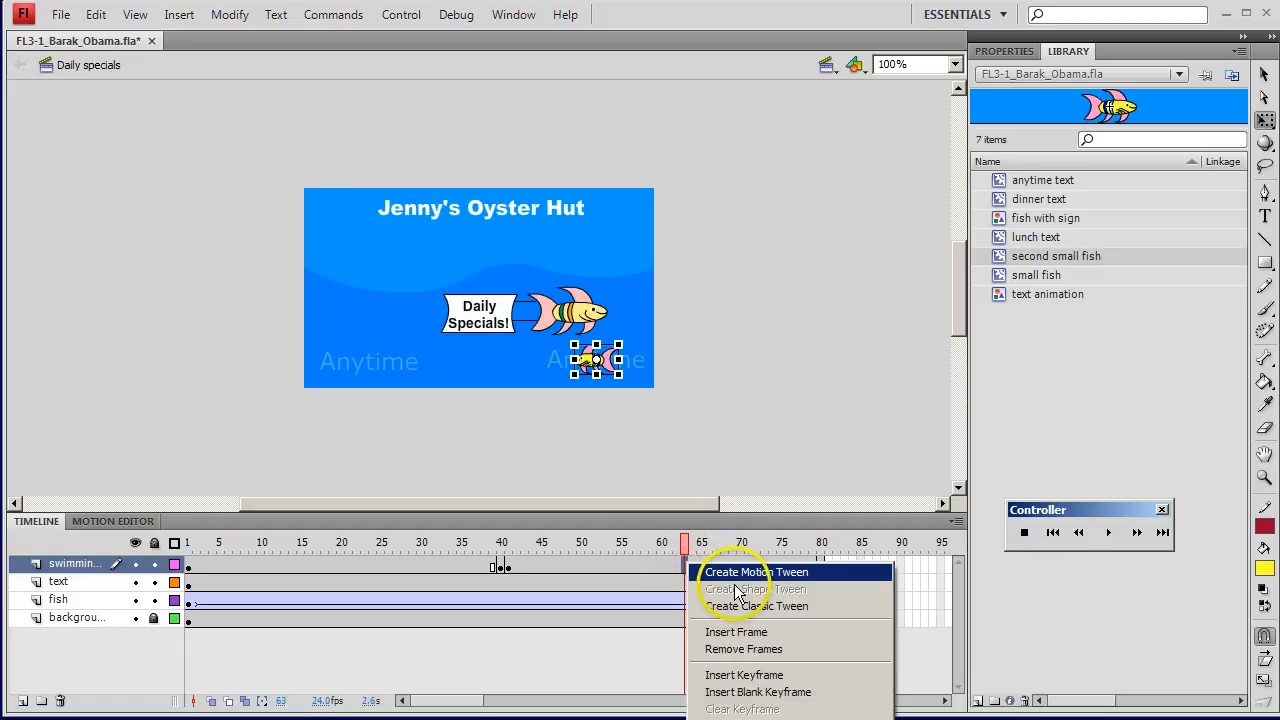
{"action": "left_click", "coordinate": [744, 605]}
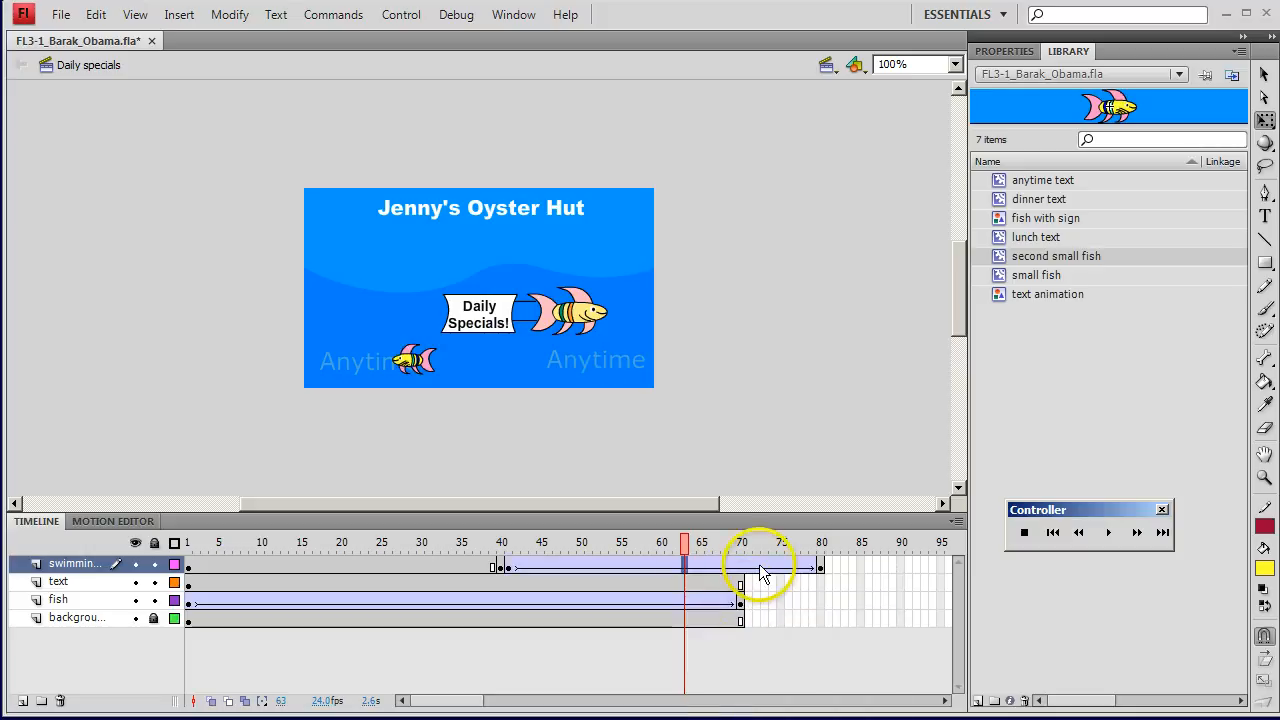
{"action": "key", "text": "Return"}
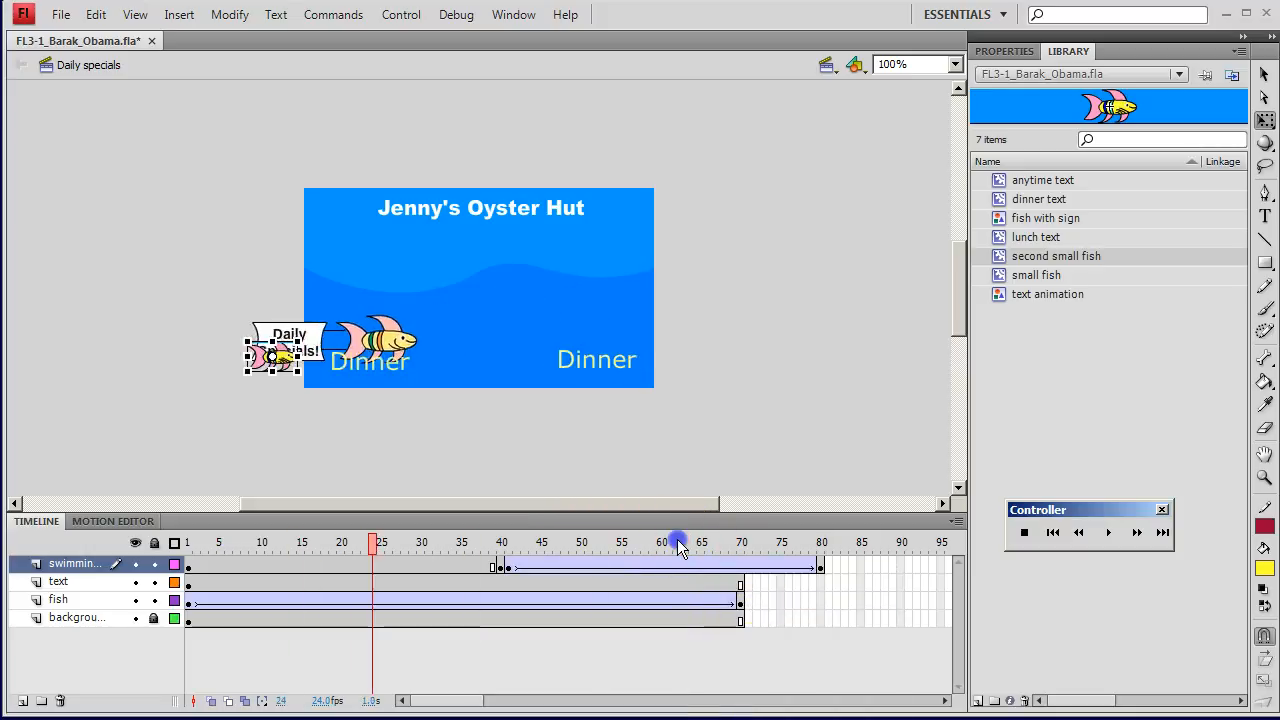
{"action": "left_click", "coordinate": [350, 565]}
{"action": "right_click", "coordinate": [350, 565]}
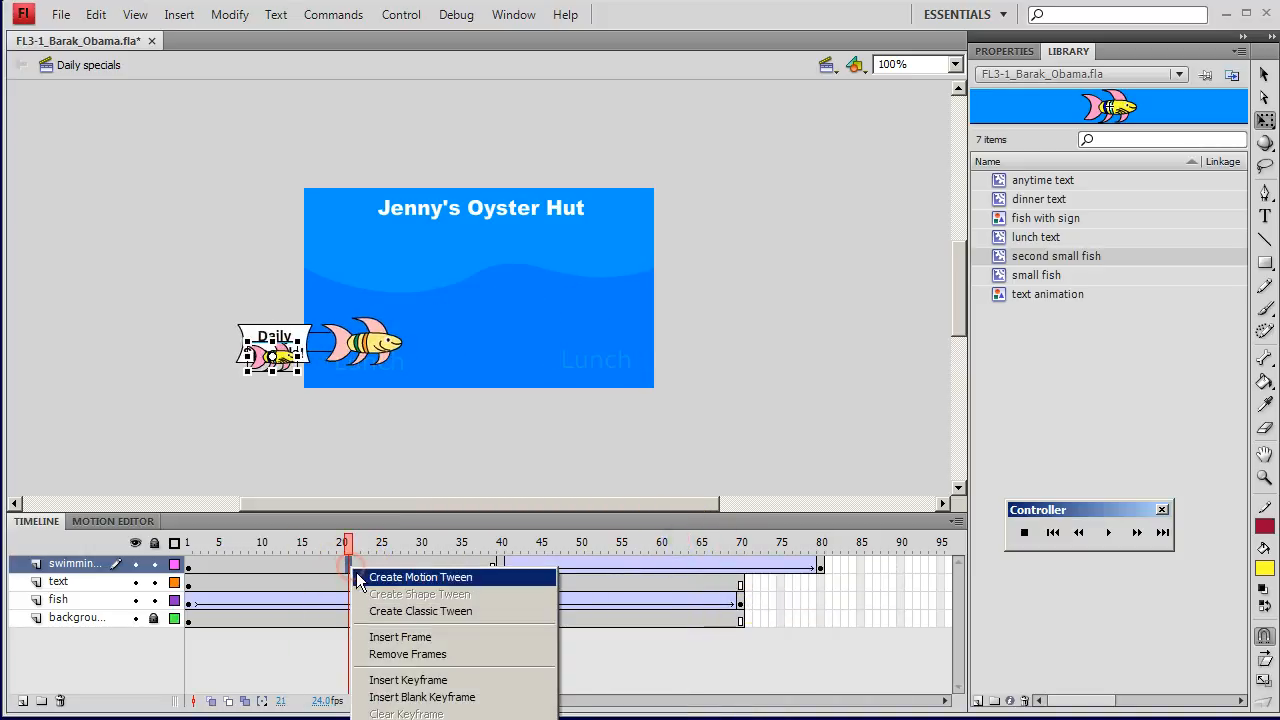
{"action": "left_click", "coordinate": [403, 616]}
{"action": "left_click_drag", "start_coordinate": [347, 546], "coordinate": [308, 546]}
{"action": "key", "text": "Return"}
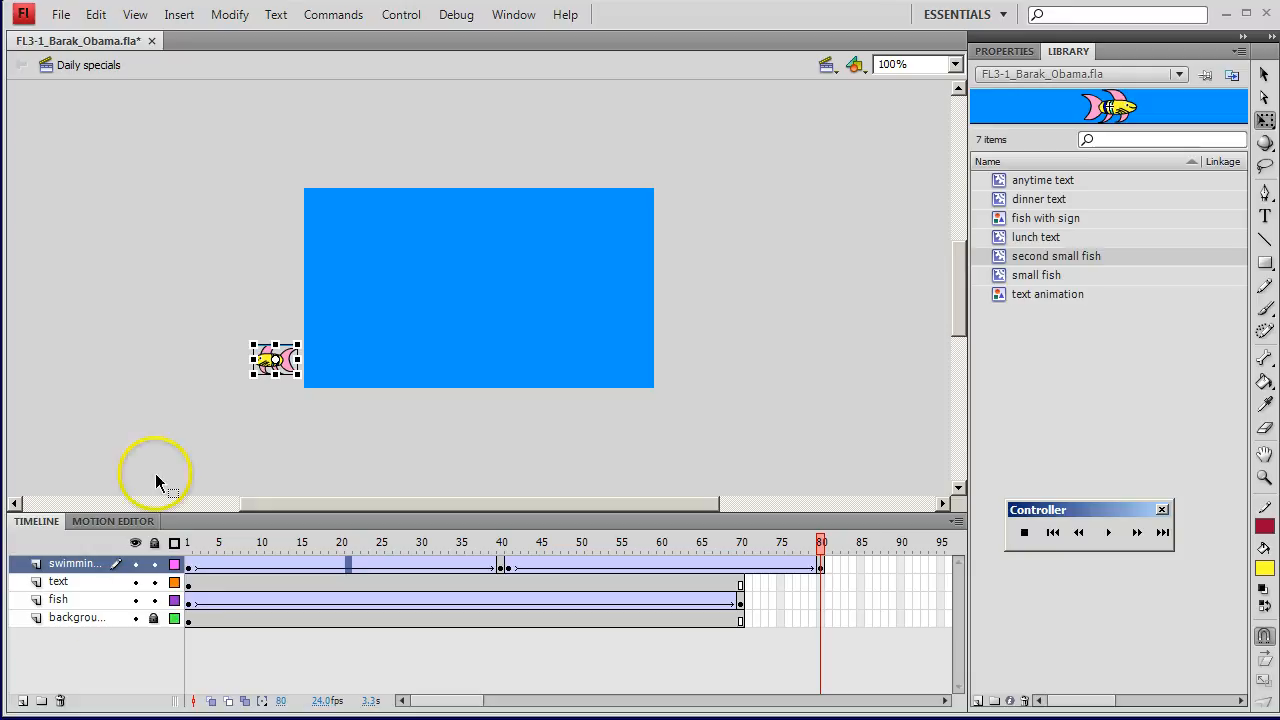
Step: Add a layer named second fish above the swimming fish layer
{"action": "left_click", "coordinate": [22, 701]}
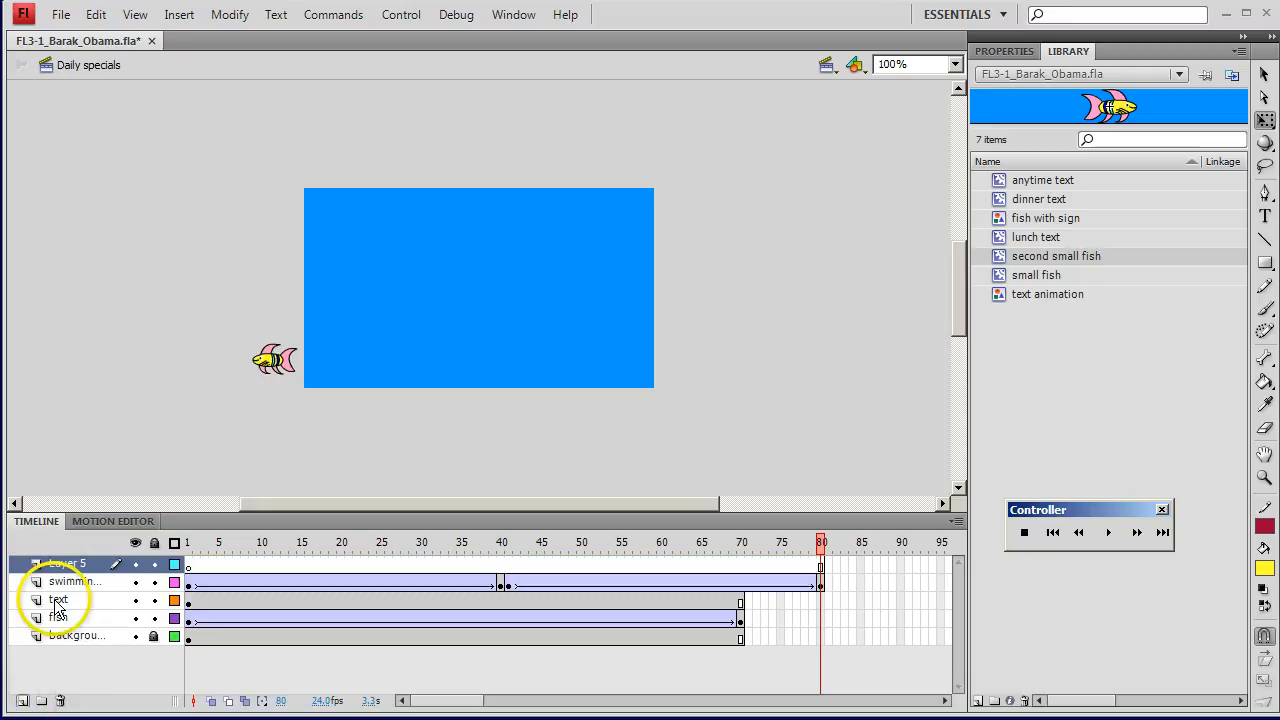
{"action": "left_click", "coordinate": [65, 563]}
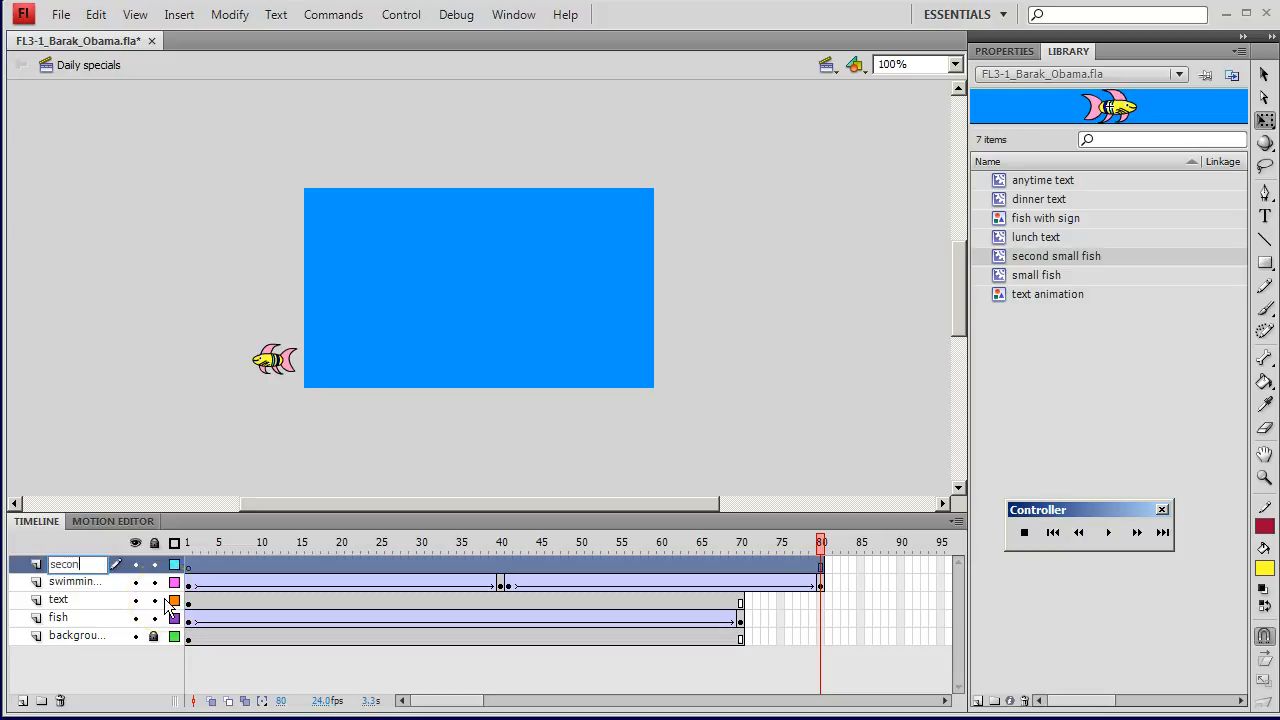
{"action": "key", "text": "Return"}
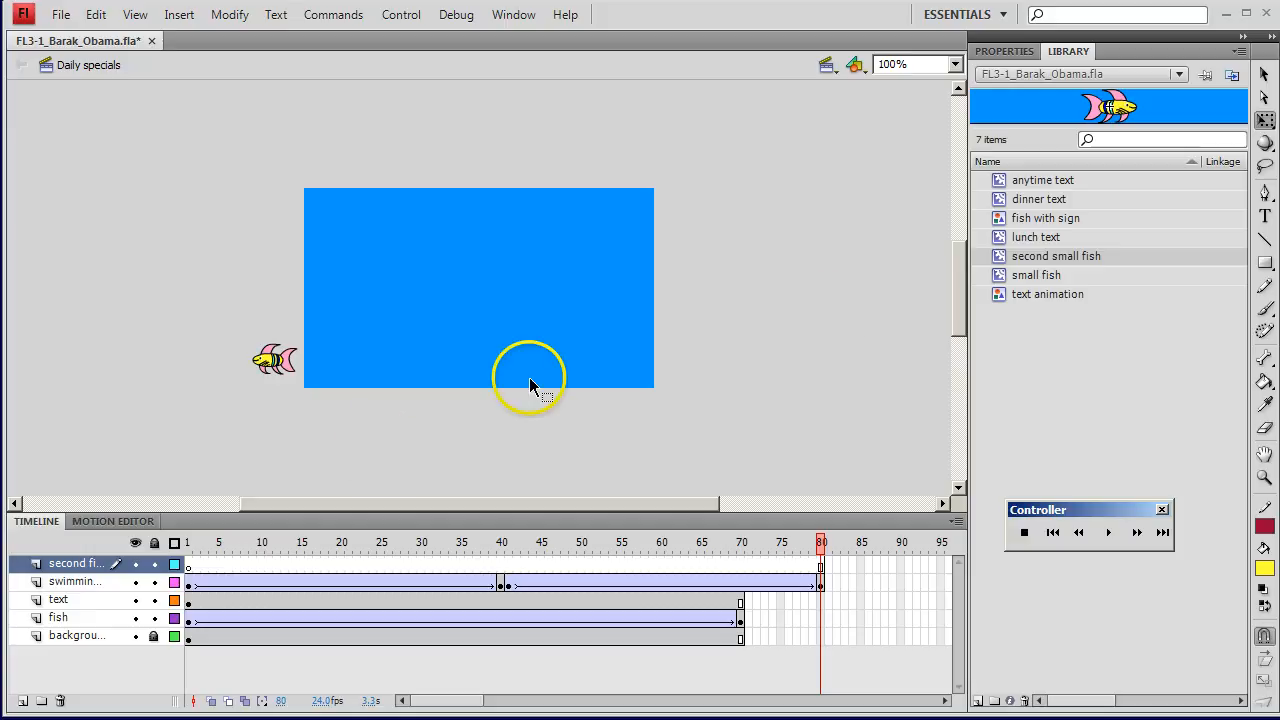
Step: Place small fish just above the text at the stage's lower right and flip it horizontally at frame 1 to face left
{"action": "left_click", "coordinate": [1032, 278]}
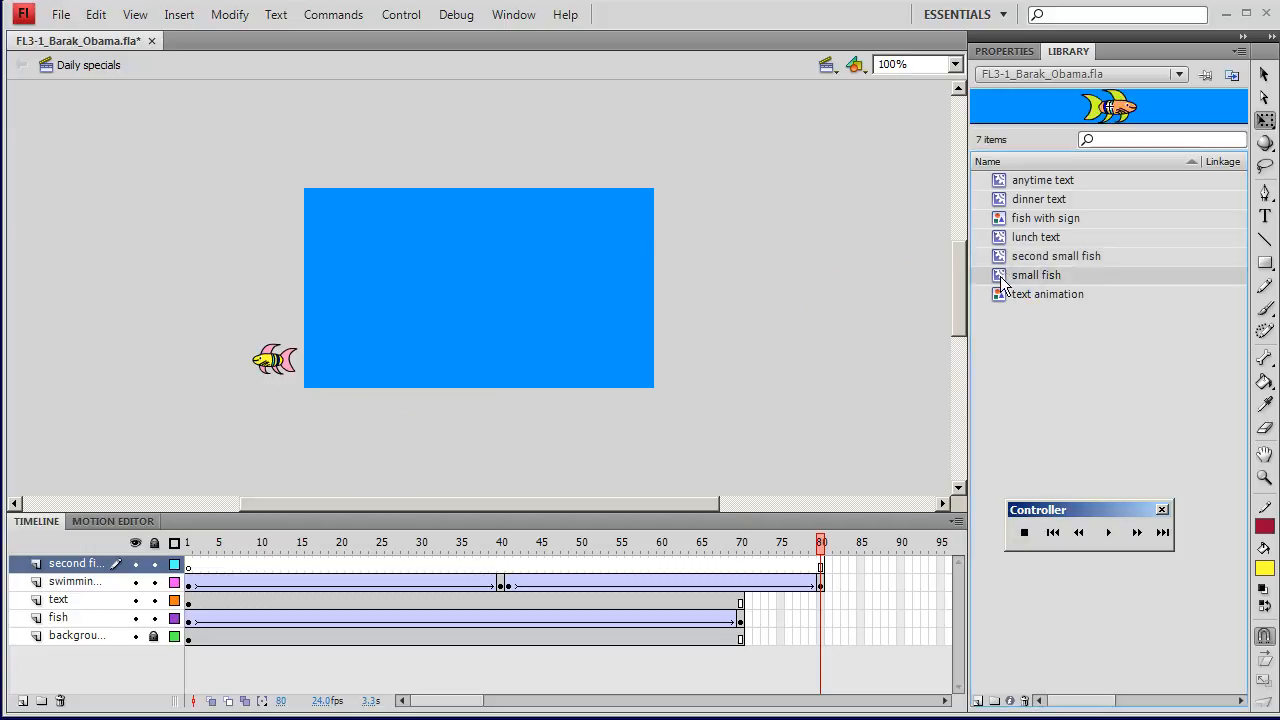
{"action": "left_click_drag", "start_coordinate": [1000, 274], "coordinate": [657, 333]}
{"action": "left_click_drag", "start_coordinate": [605, 329], "coordinate": [609, 330]}
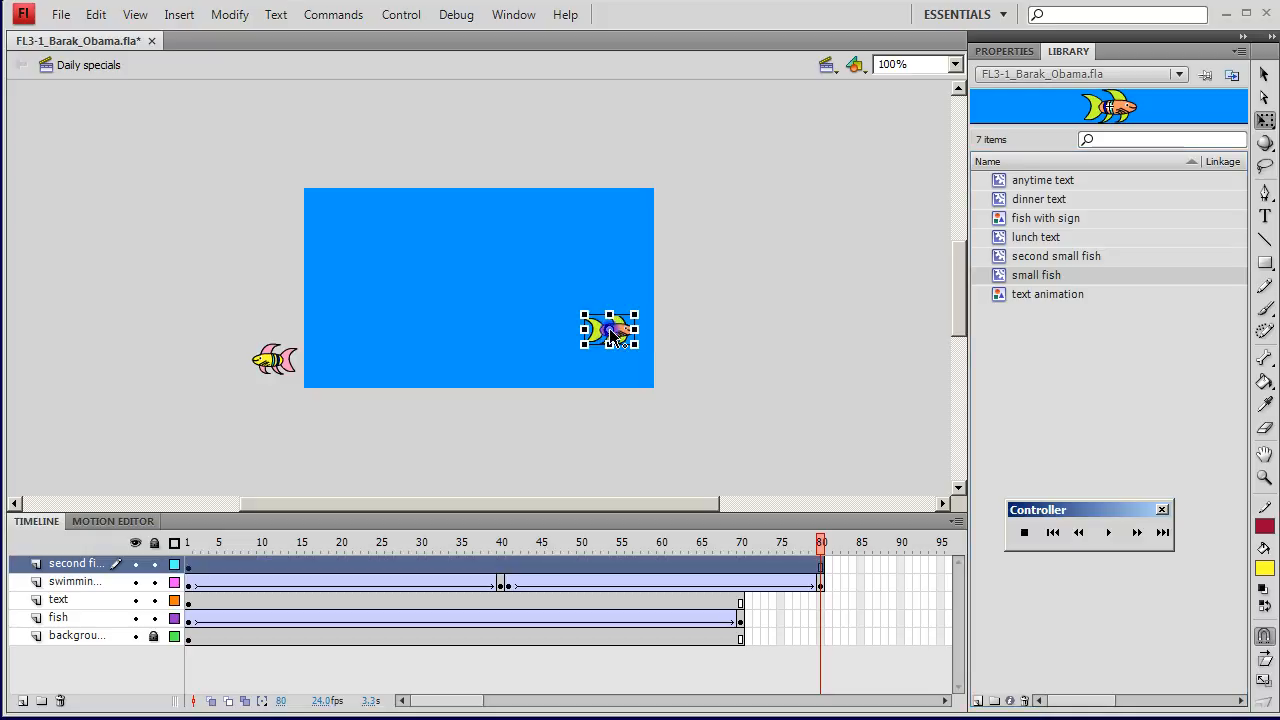
{"action": "left_click", "coordinate": [501, 566]}
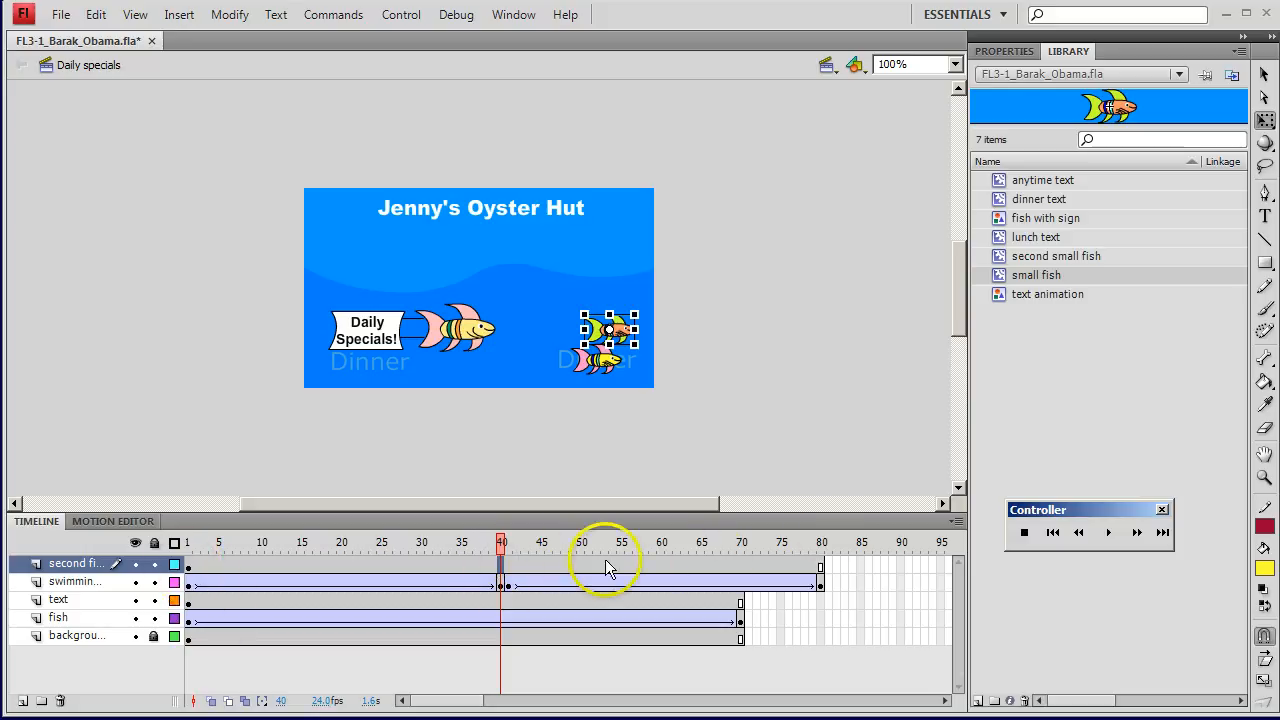
{"action": "left_click", "coordinate": [189, 566]}
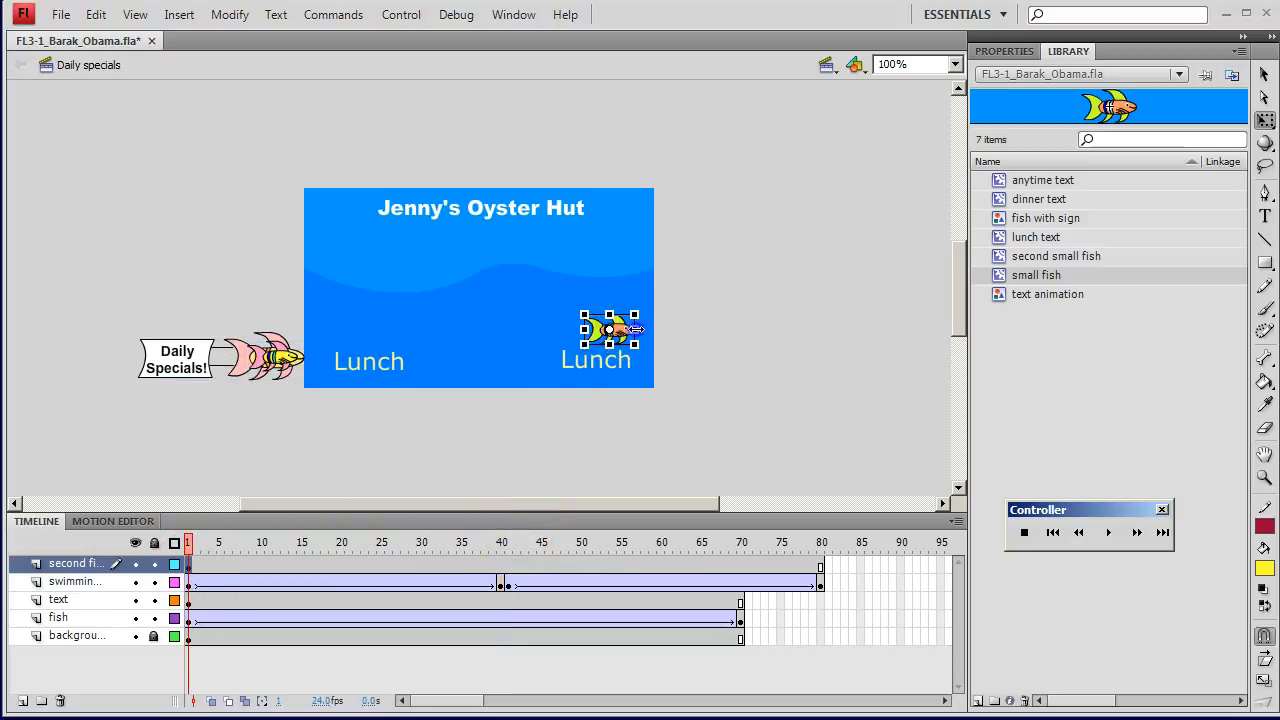
{"action": "left_click_drag", "start_coordinate": [636, 329], "coordinate": [581, 329]}
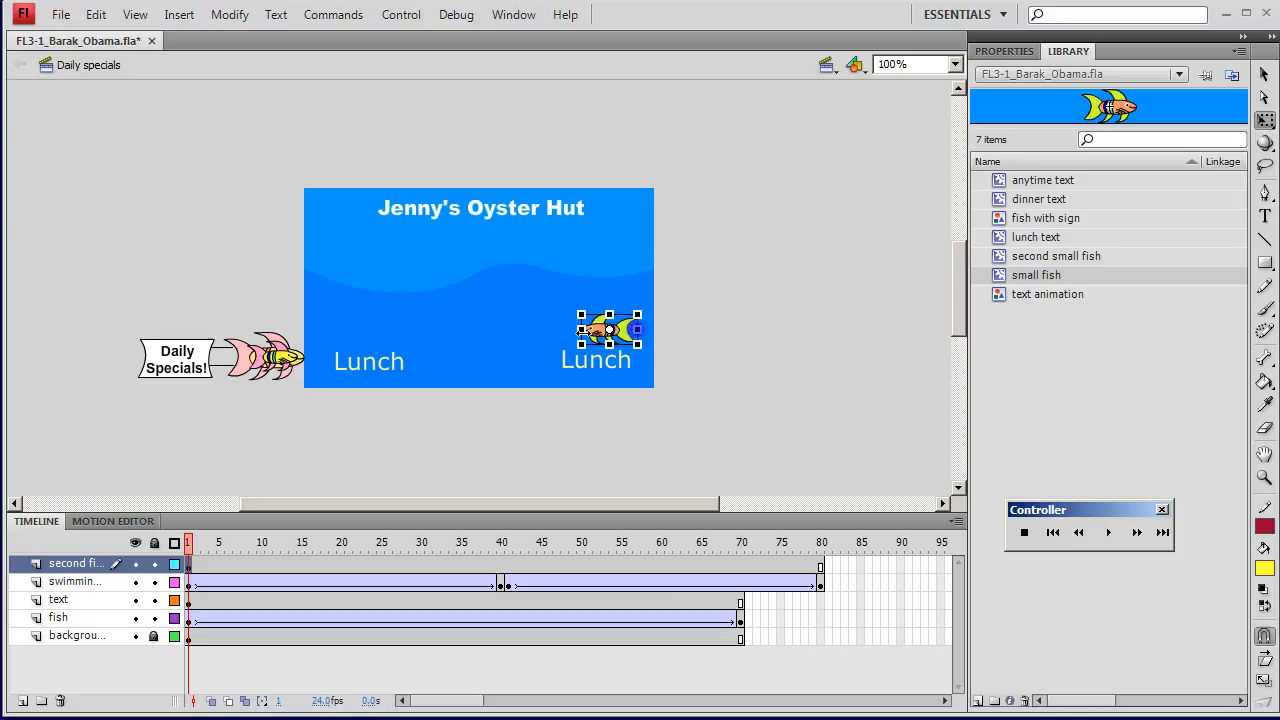
Step: Insert a keyframe at frame 40 of the second fish layer and move the small fish straight left, above the left-hand Dinner text
{"action": "left_click", "coordinate": [501, 566]}
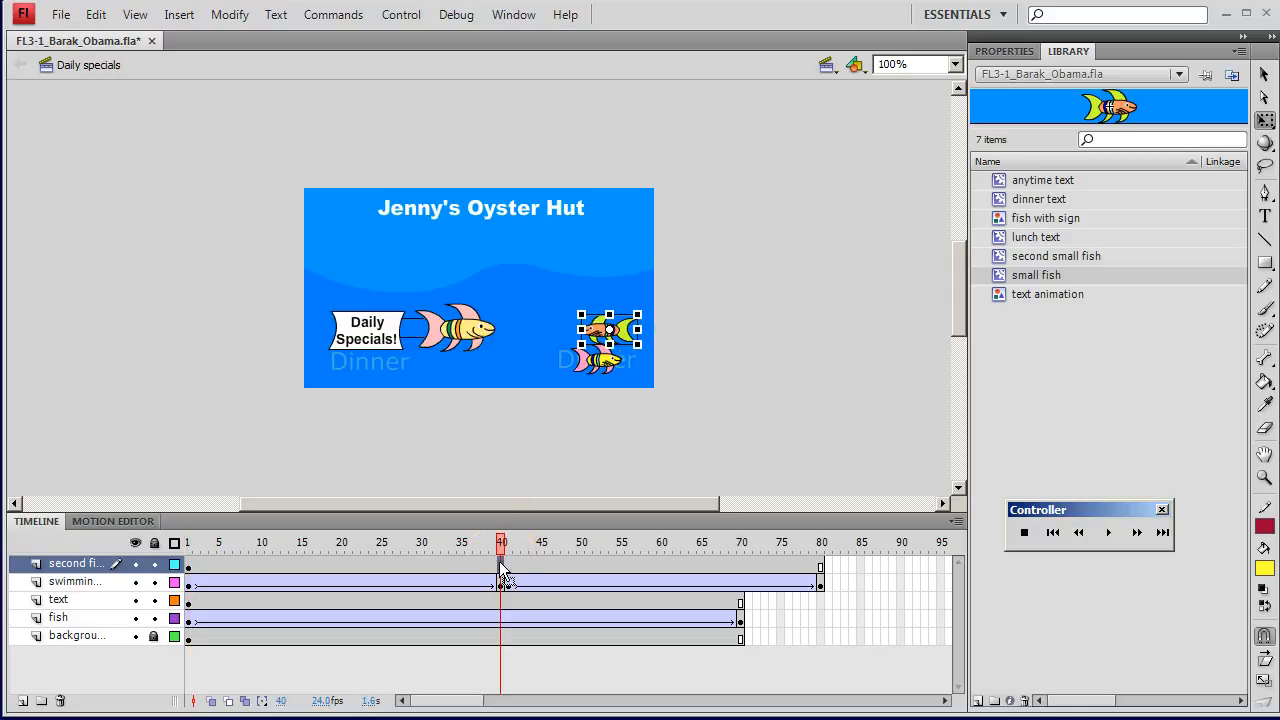
{"action": "right_click", "coordinate": [502, 570]}
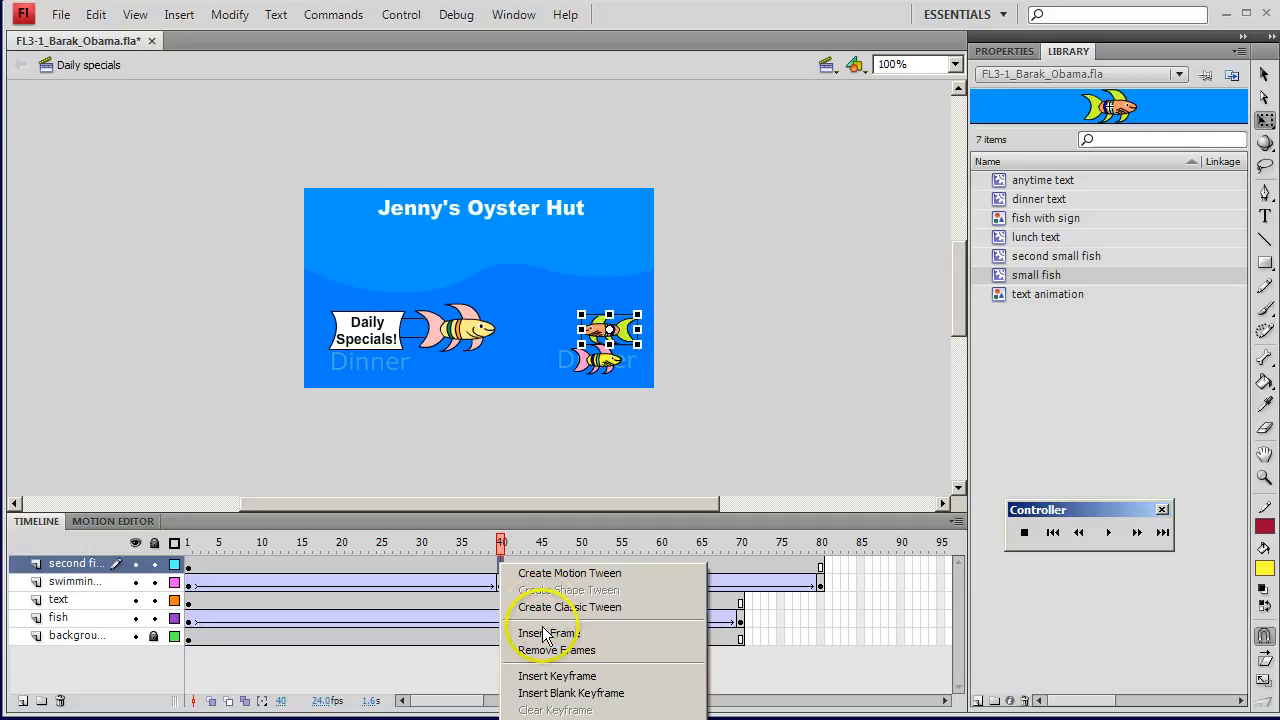
{"action": "left_click", "coordinate": [553, 677]}
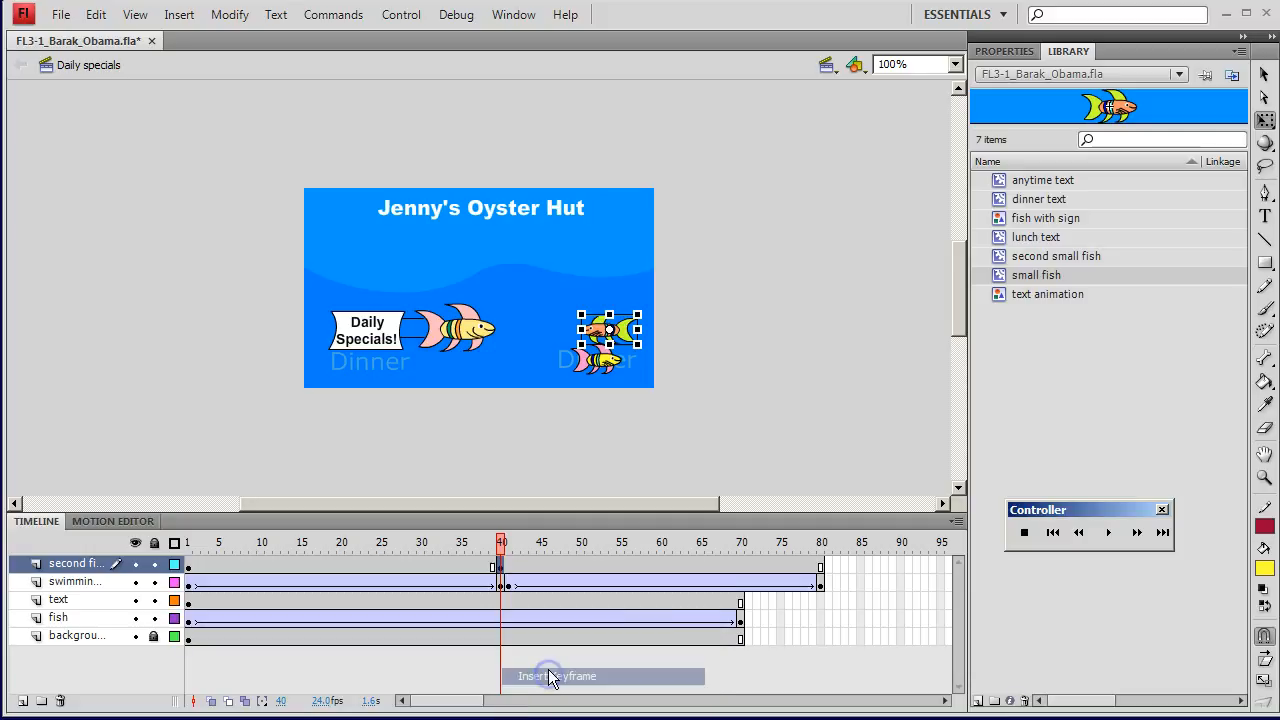
{"action": "left_click_drag", "start_coordinate": [619, 331], "coordinate": [385, 331]}
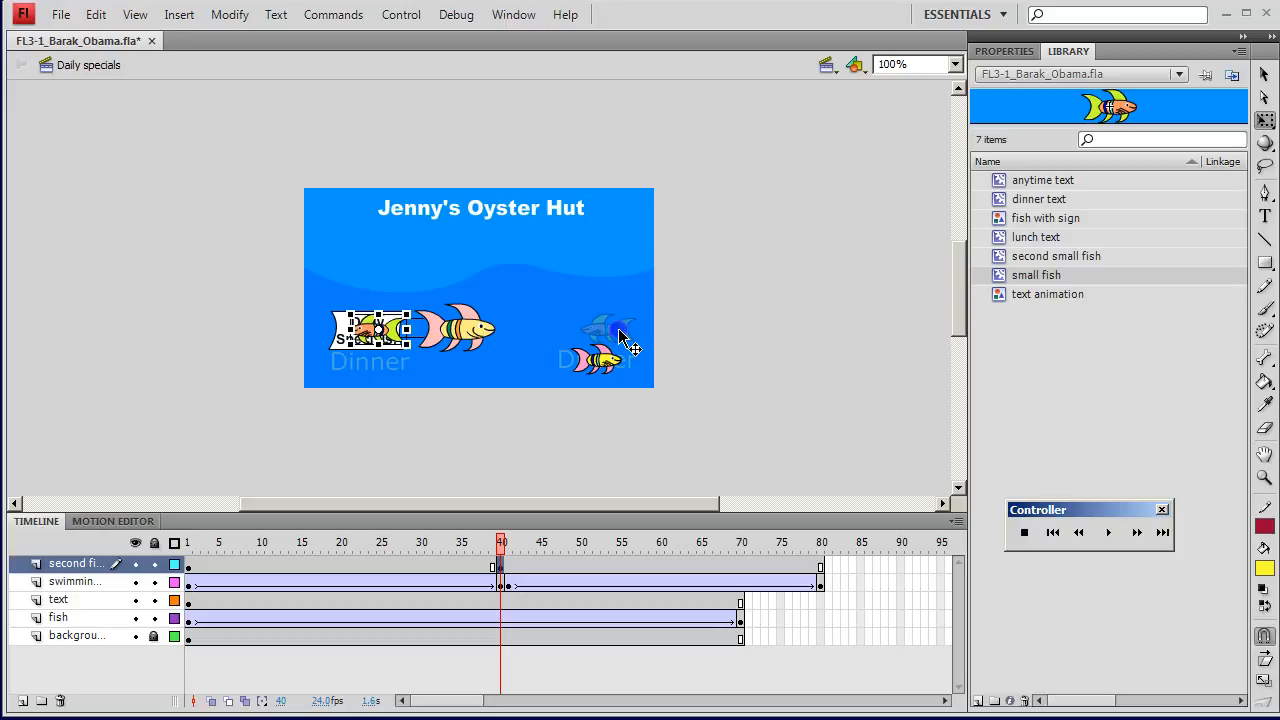
Step: Insert a keyframe at frame 41 of the second fish layer and flip the small fish horizontally to face right
{"action": "left_click", "coordinate": [506, 568]}
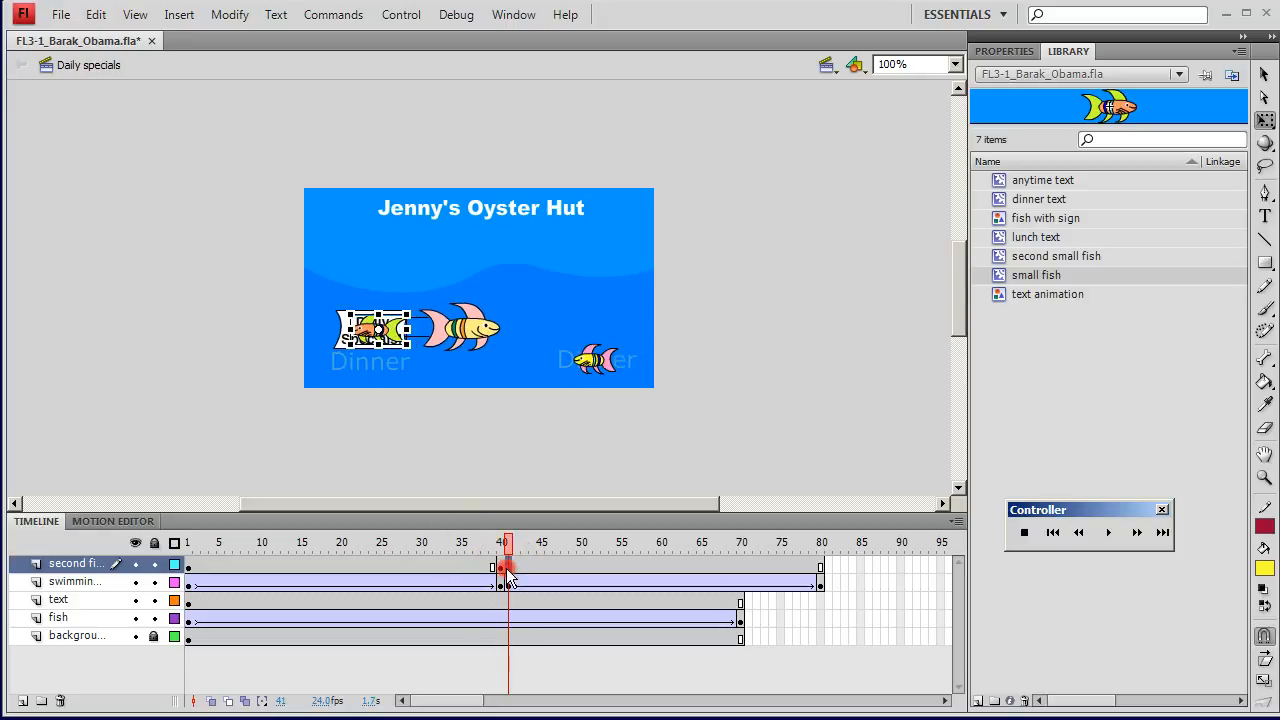
{"action": "right_click", "coordinate": [507, 572]}
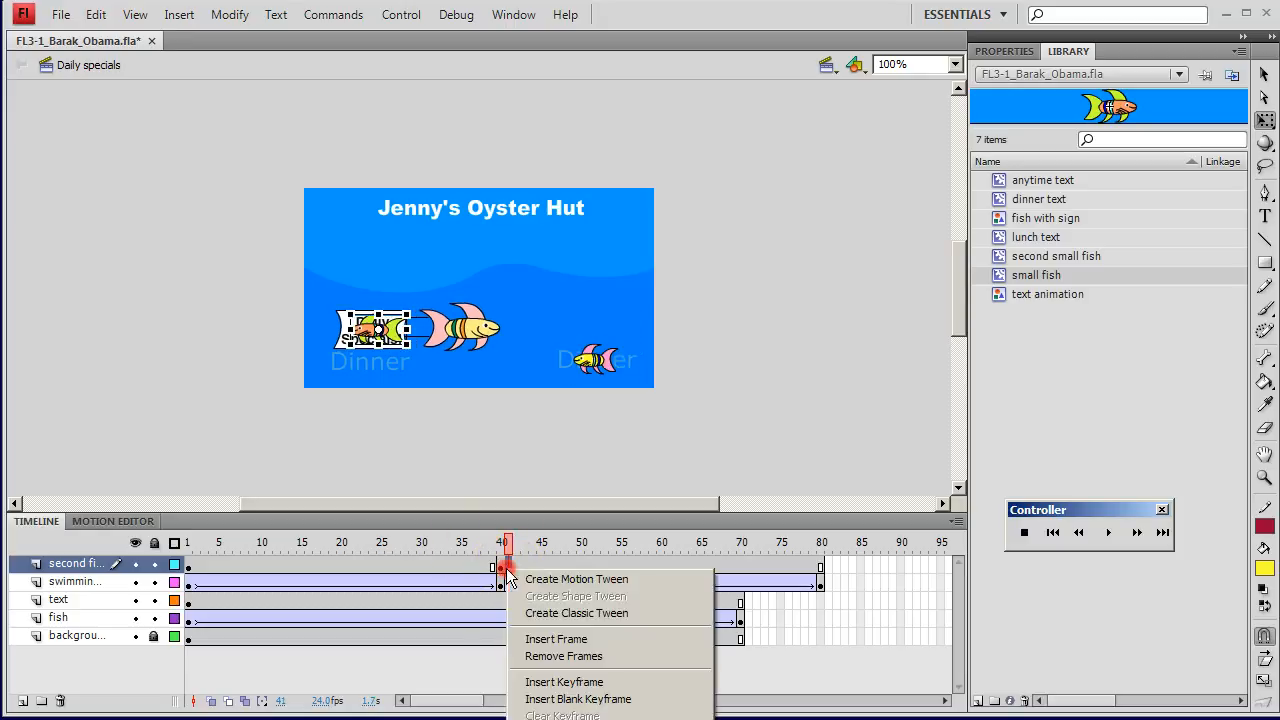
{"action": "left_click", "coordinate": [530, 681]}
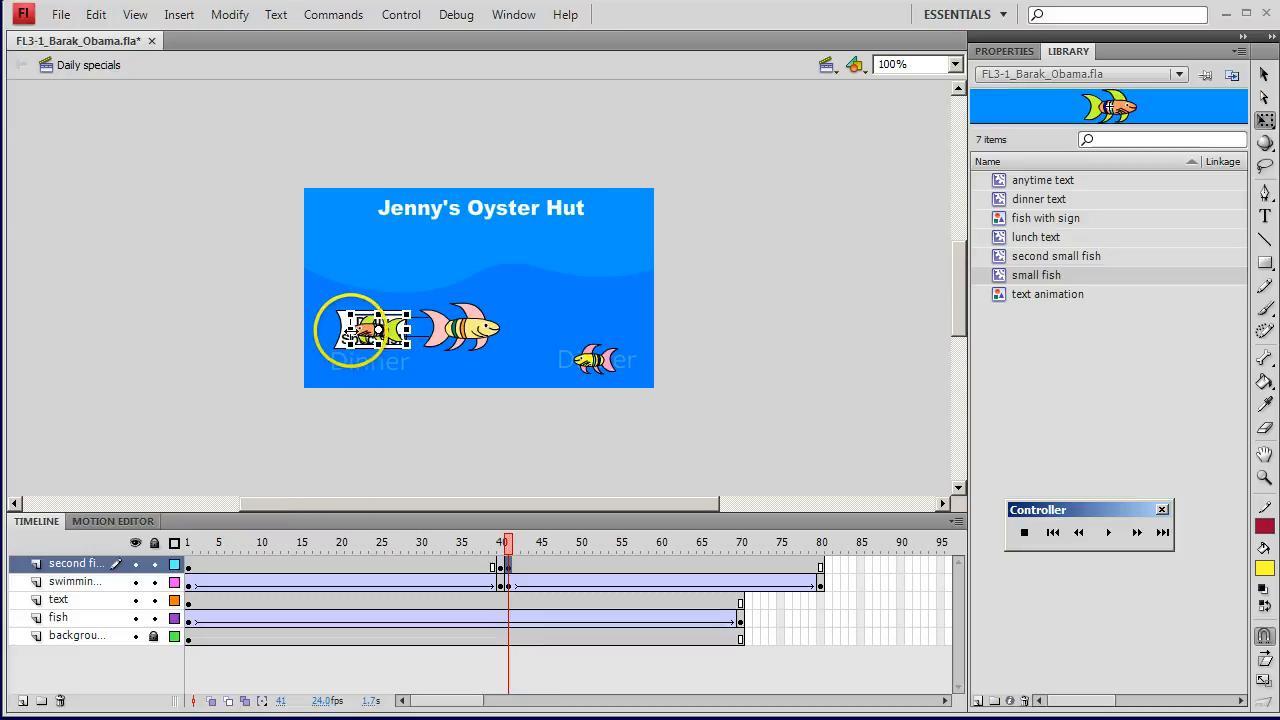
{"action": "left_click_drag", "start_coordinate": [352, 329], "coordinate": [391, 329]}
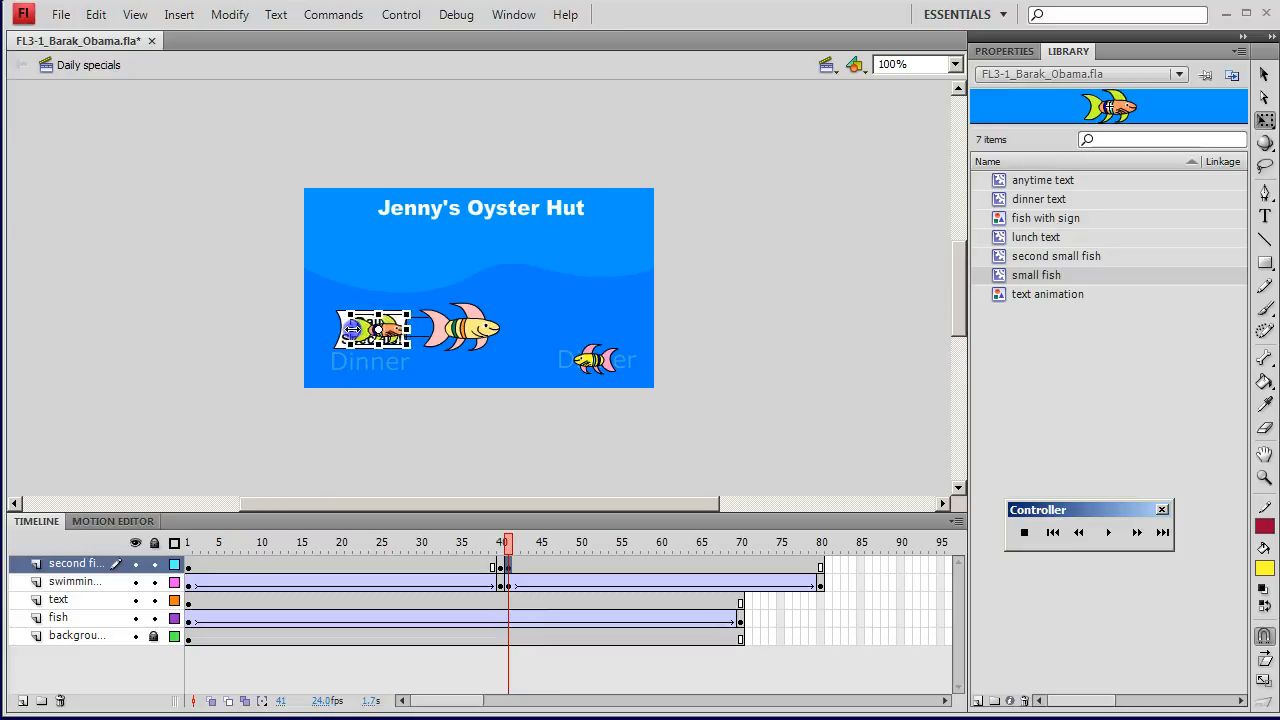
Step: At frame 80 of the second fish layer, move the small fish straight right to the stage's right side and insert a keyframe
{"action": "left_click", "coordinate": [821, 565]}
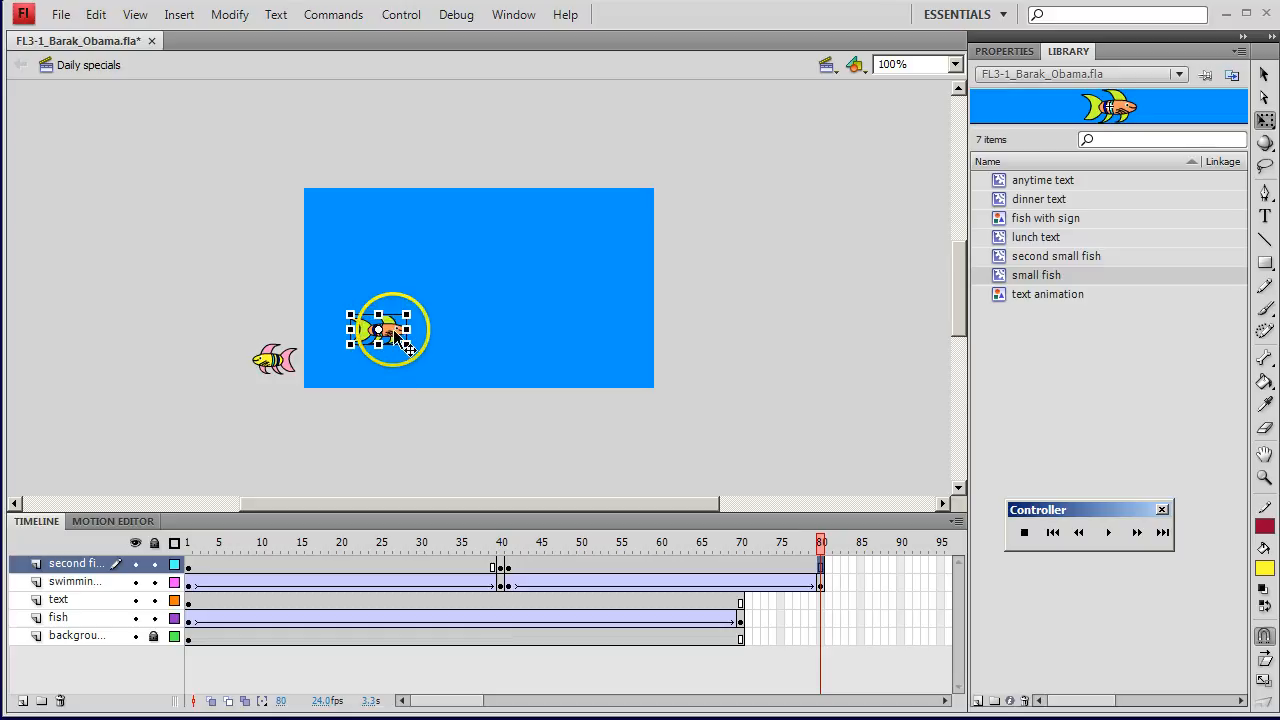
{"action": "left_click_drag", "start_coordinate": [394, 326], "coordinate": [597, 326]}
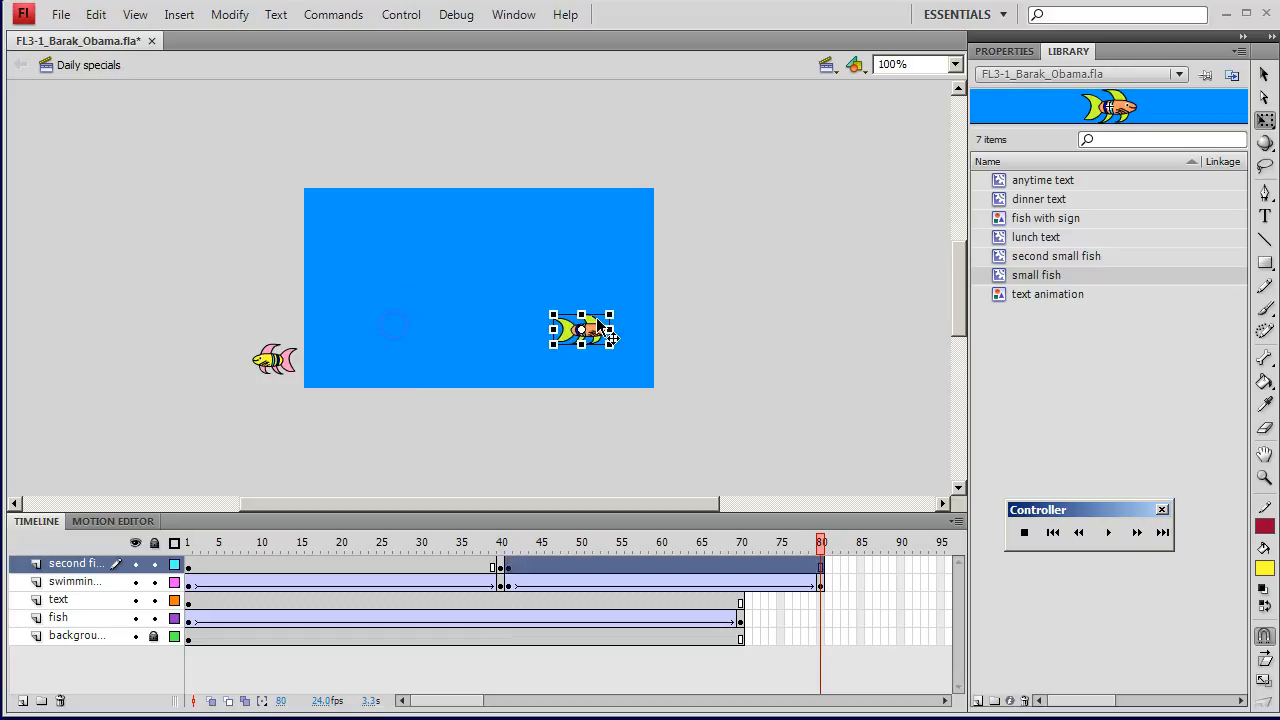
{"action": "right_click", "coordinate": [822, 576]}
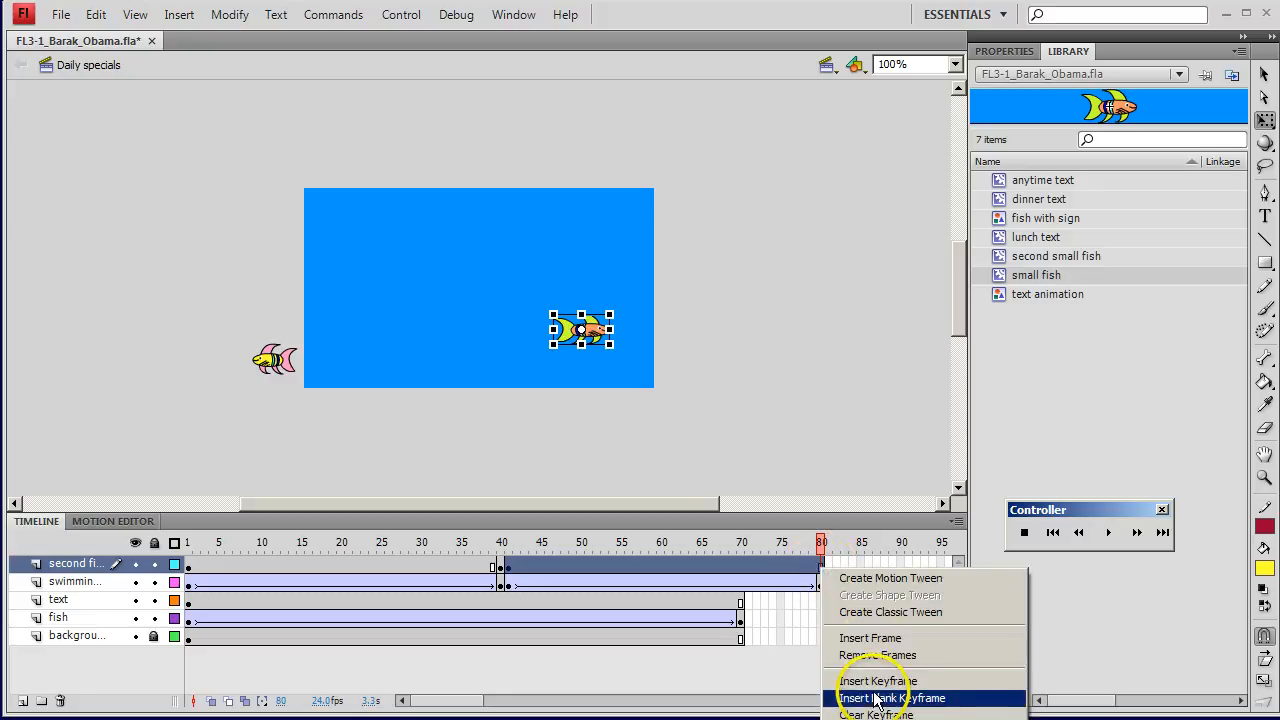
{"action": "left_click", "coordinate": [875, 690]}
{"action": "left_click", "coordinate": [814, 563]}
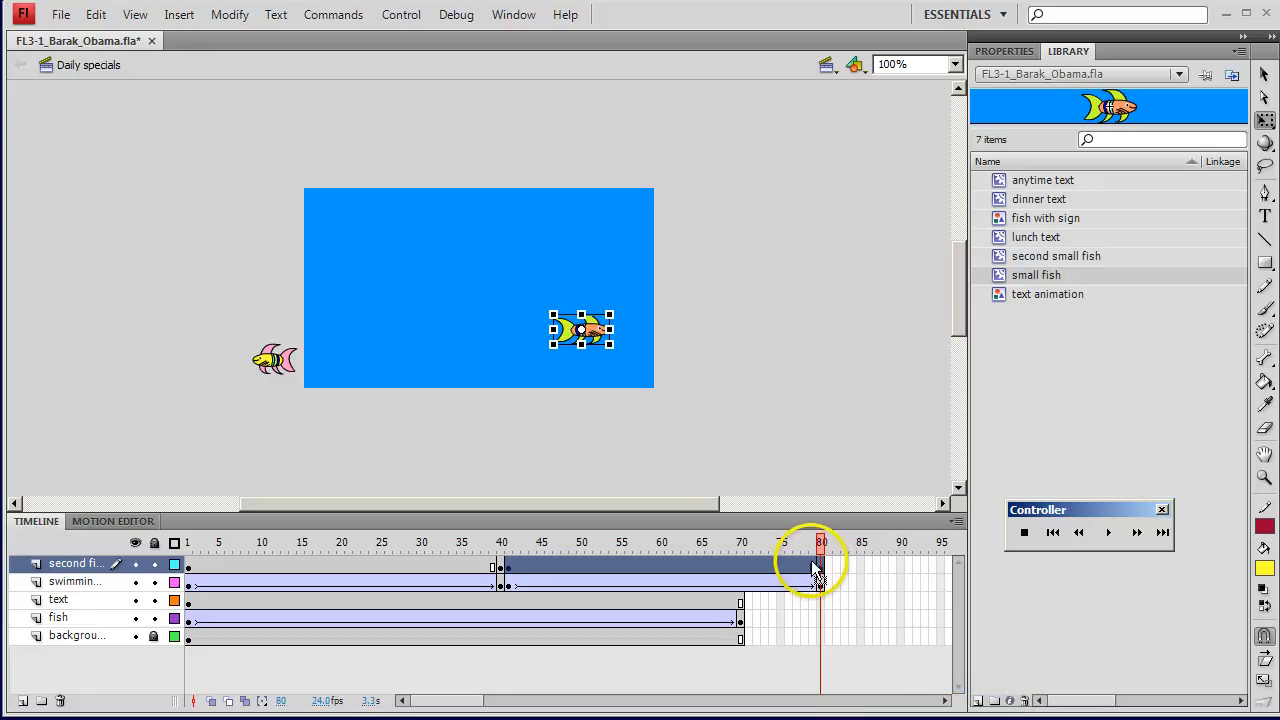
Step: Create classic tweens on the second fish layer between frames 41 and 80 and between frames 1 and 40
{"action": "left_click", "coordinate": [737, 563]}
{"action": "right_click", "coordinate": [737, 567]}
{"action": "left_click", "coordinate": [788, 636]}
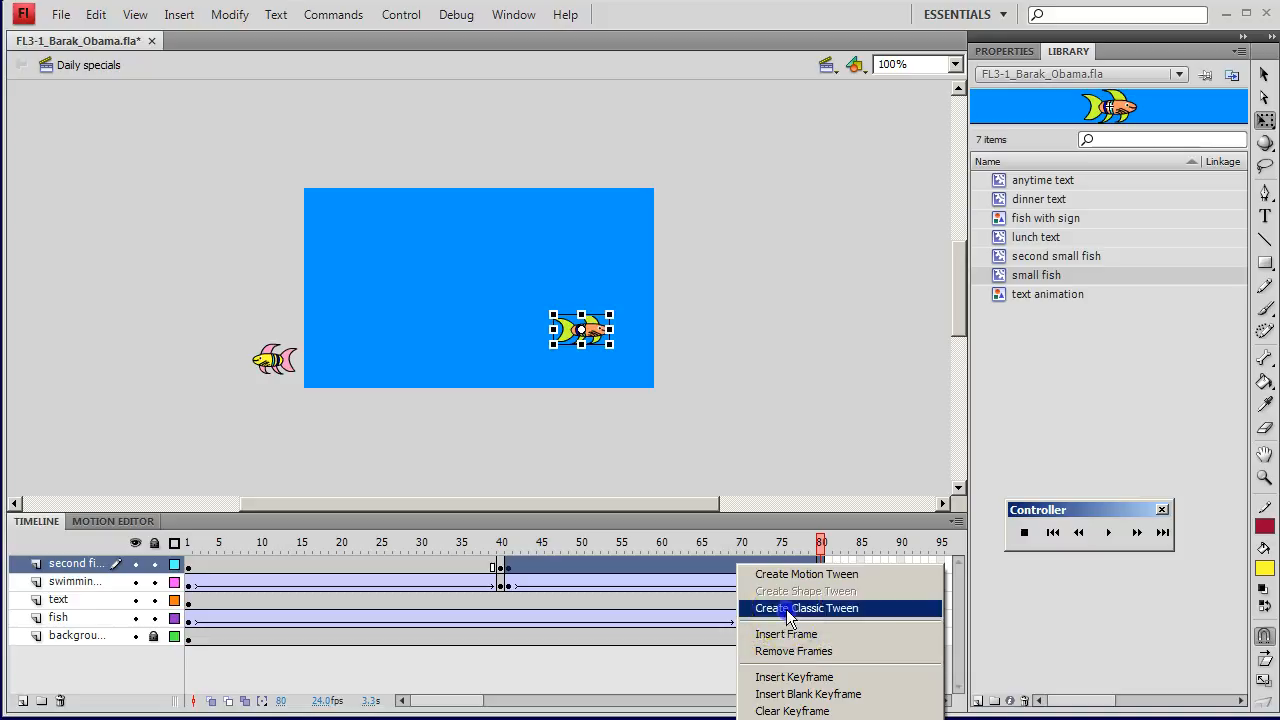
{"action": "left_click", "coordinate": [788, 610]}
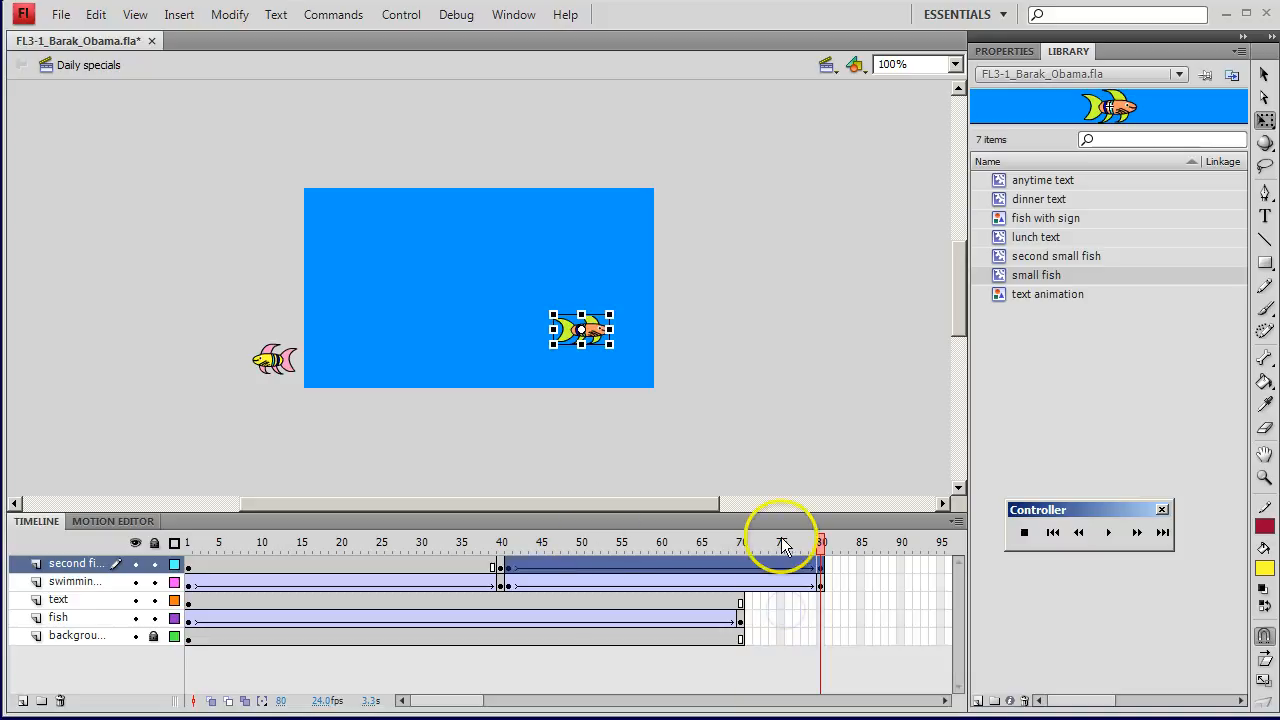
{"action": "left_click", "coordinate": [335, 568]}
{"action": "right_click", "coordinate": [335, 568]}
{"action": "left_click", "coordinate": [349, 610]}
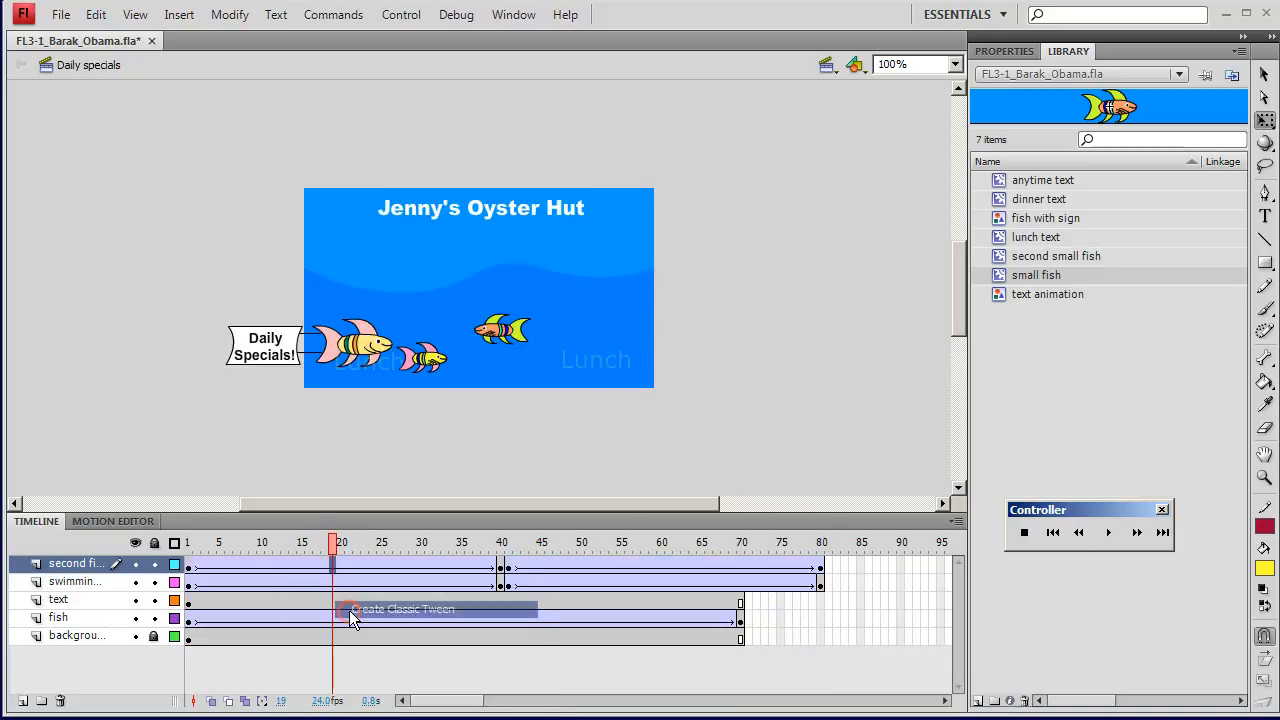
Step: Play back the scene and examine the small fish's position on the second fish layer around frames 40 and 41
{"action": "key", "text": "Return"}
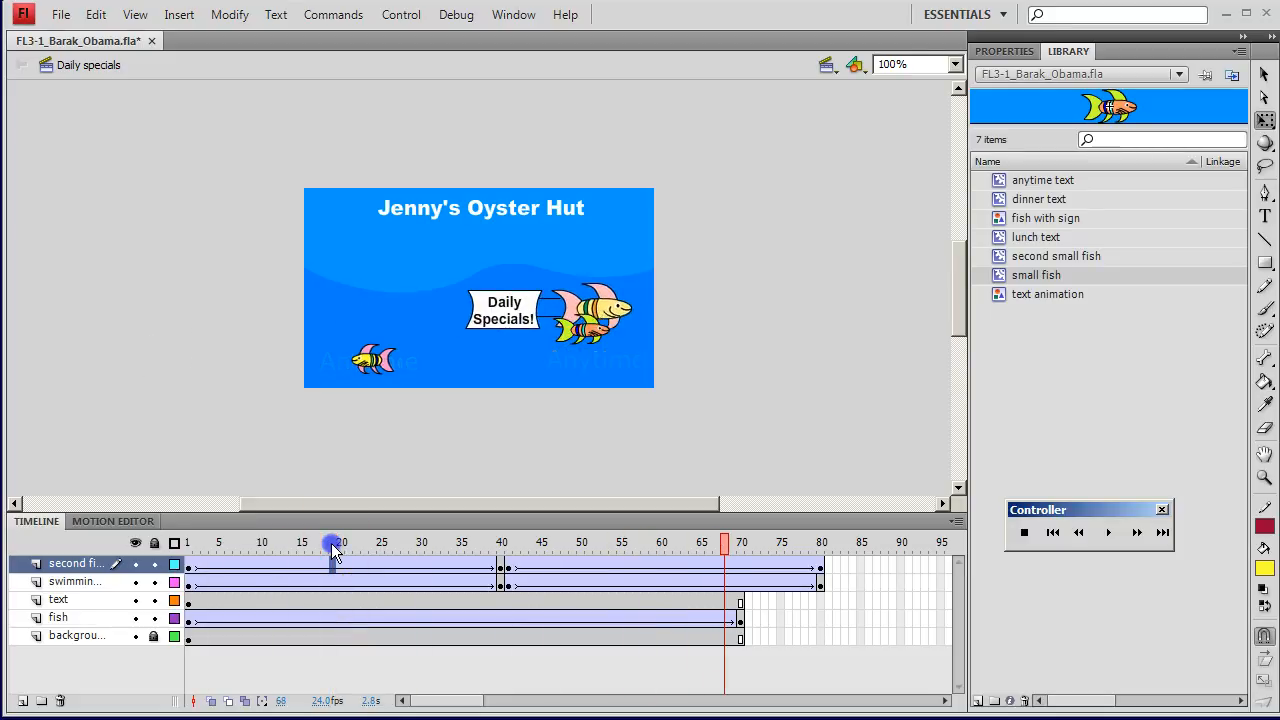
{"action": "left_click", "coordinate": [564, 548]}
{"action": "left_click", "coordinate": [535, 568]}
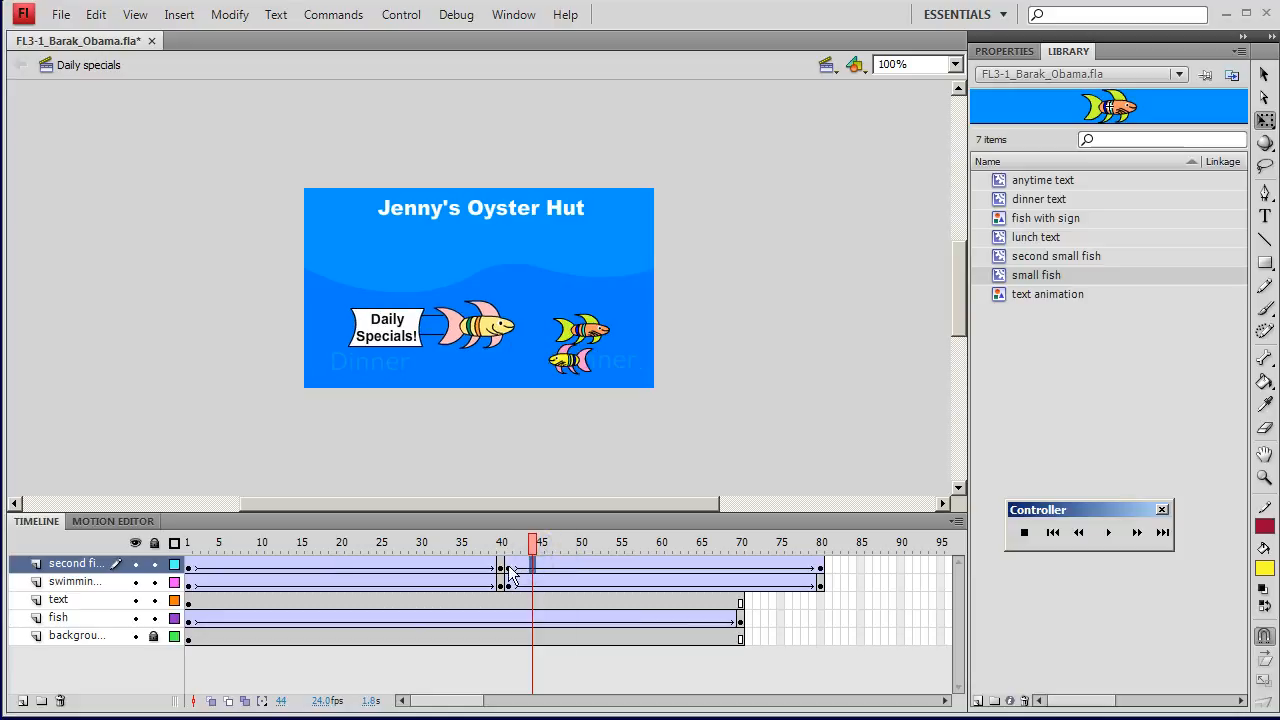
{"action": "left_click", "coordinate": [509, 566]}
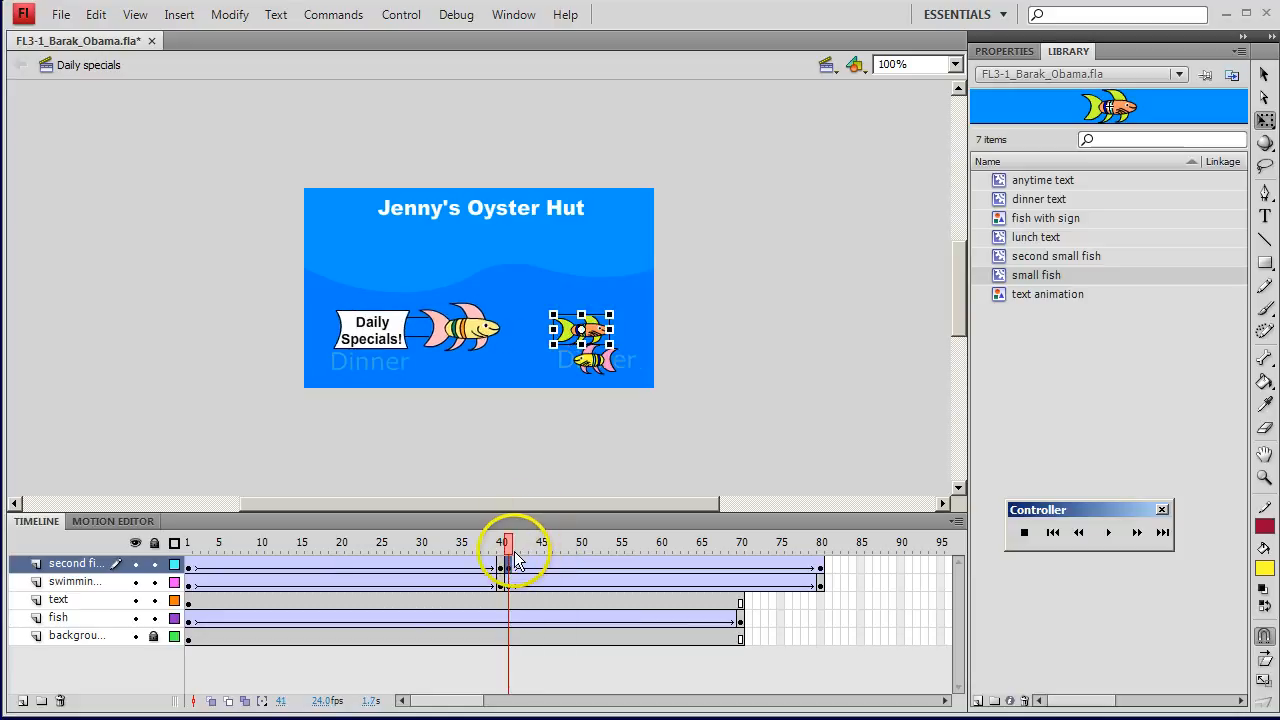
{"action": "left_click", "coordinate": [503, 546]}
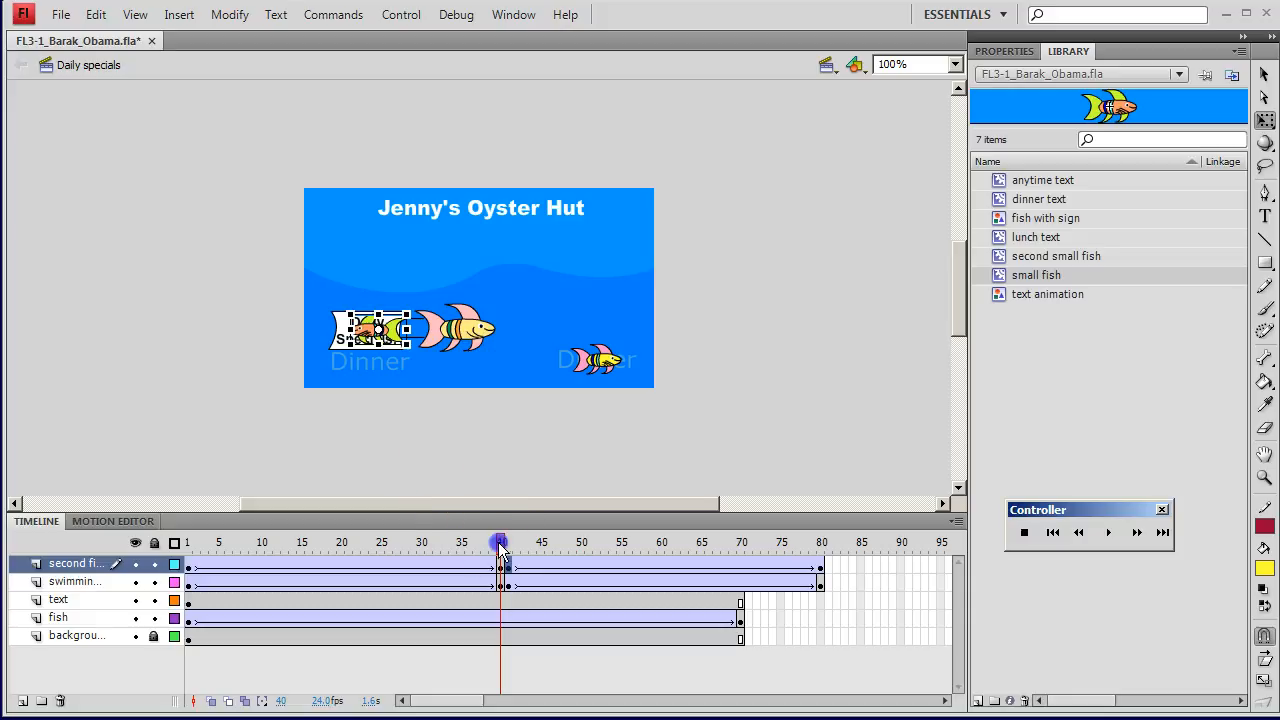
{"action": "key", "text": "shift+comma"}
{"action": "key", "text": "Return"}
Step: At frame 41, move the small fish straight left to match its frame 40 position, and play back the return swim
{"action": "left_click_drag", "start_coordinate": [500, 548], "coordinate": [508, 542]}
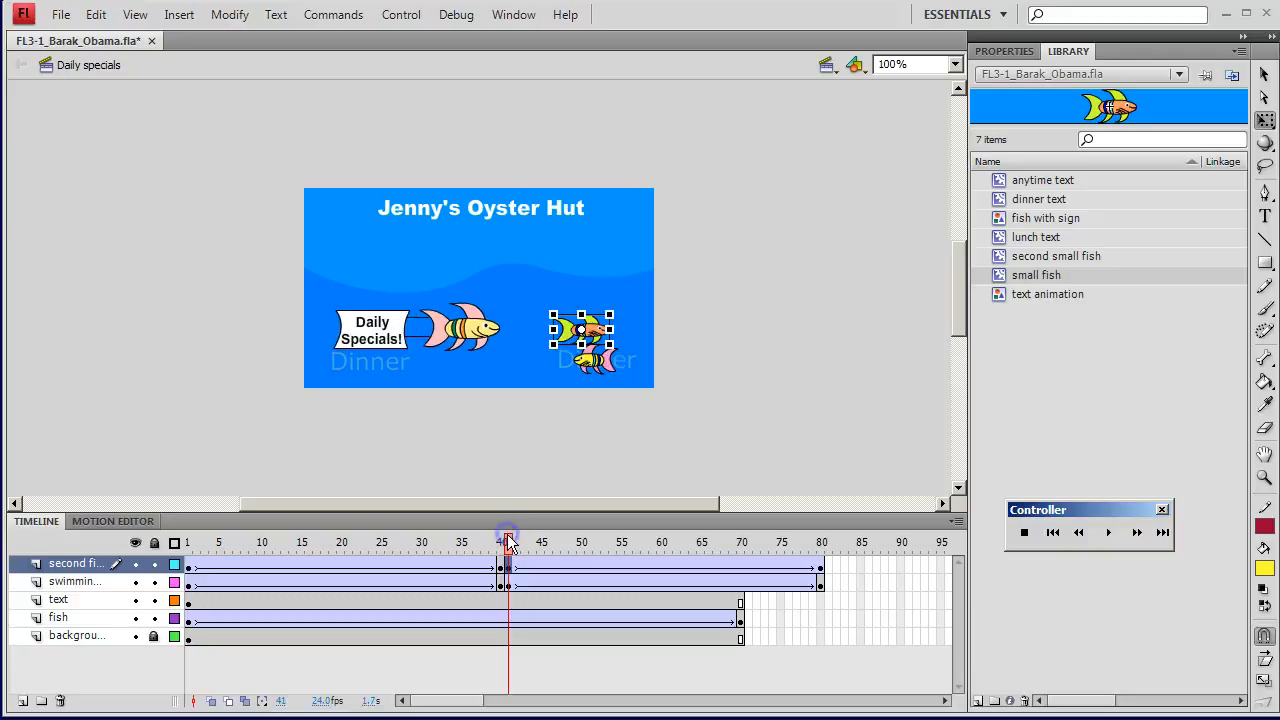
{"action": "left_click_drag", "start_coordinate": [569, 330], "coordinate": [384, 330]}
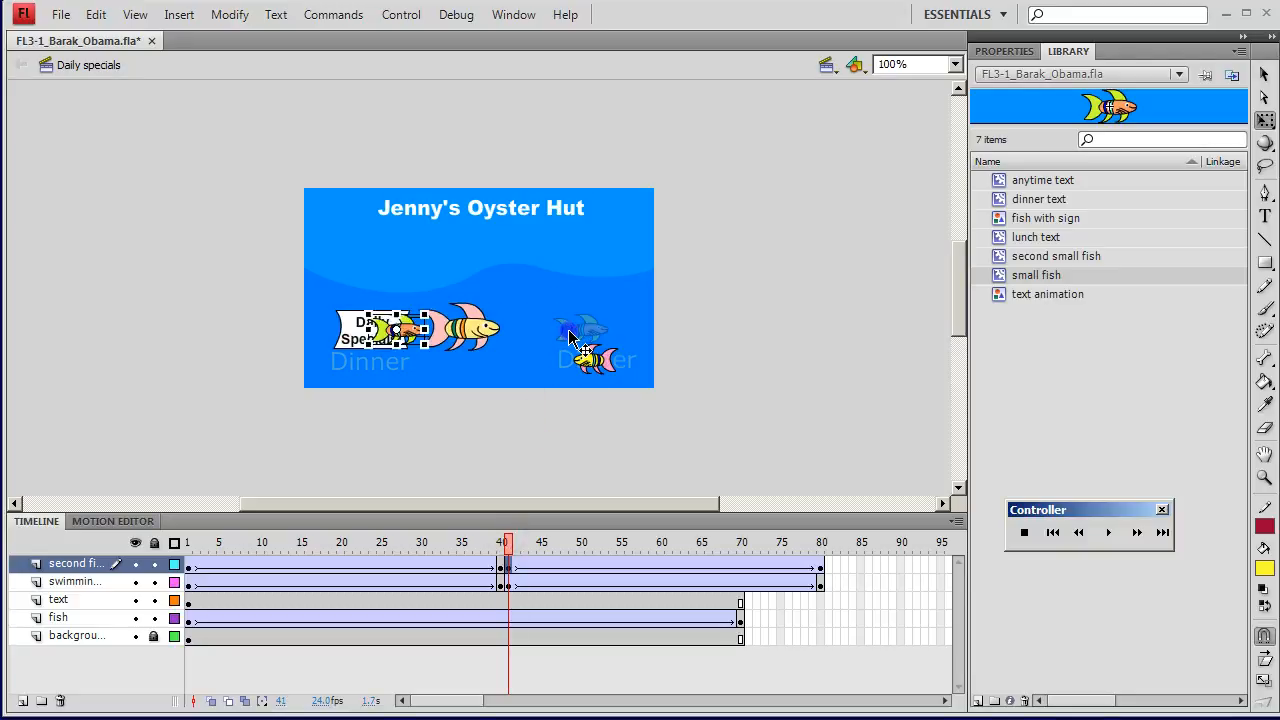
{"action": "key", "text": "Left"}
{"action": "key", "text": "Left"}
{"action": "key", "text": "Left"}
{"action": "key", "text": "Left"}
{"action": "key", "text": "Left"}
{"action": "key", "text": "Left"}
{"action": "key", "text": "Left"}
{"action": "key", "text": "Left"}
{"action": "key", "text": "Left"}
{"action": "key", "text": "Left"}
{"action": "key", "text": "Left"}
{"action": "key", "text": "Left"}
{"action": "key", "text": "Left"}
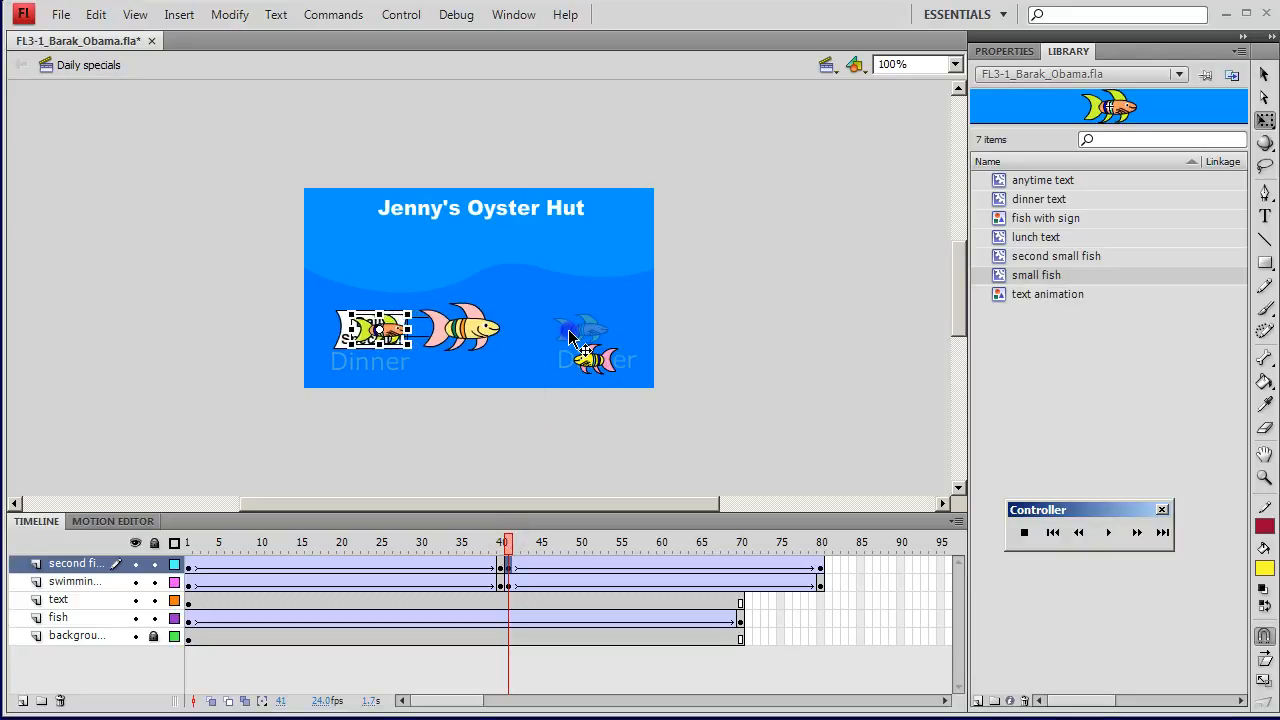
{"action": "left_click", "coordinate": [505, 543]}
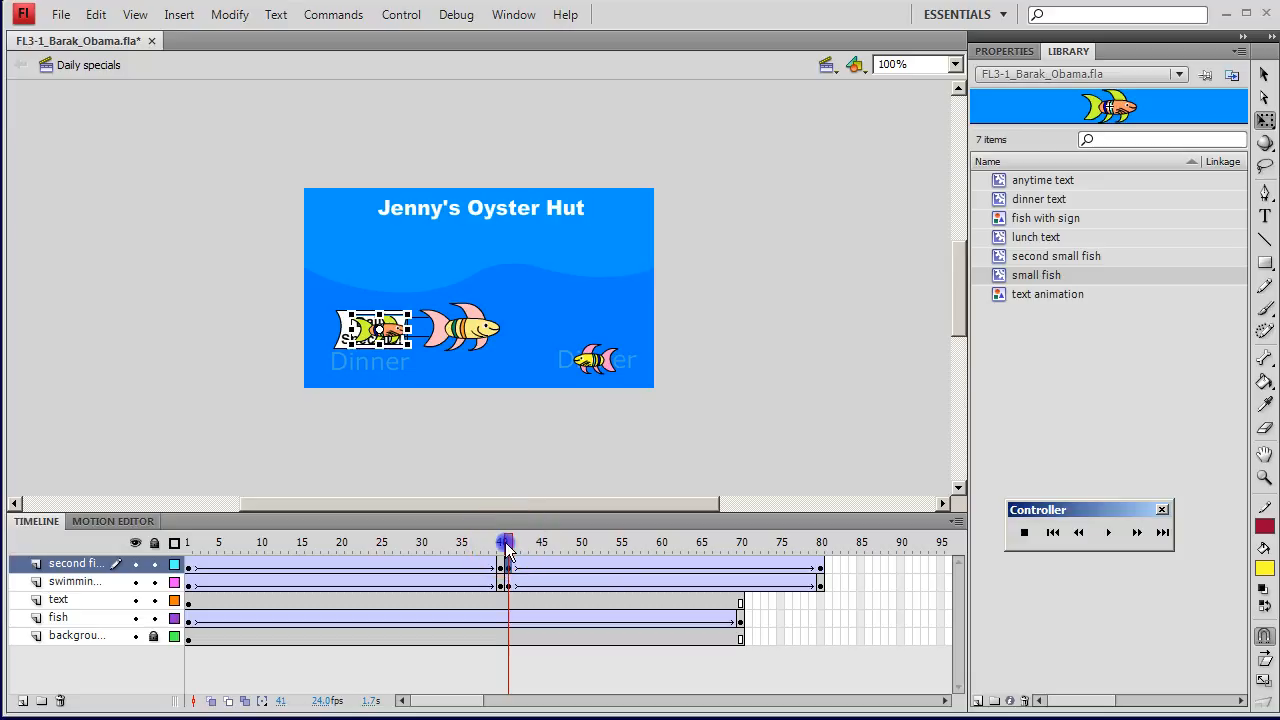
{"action": "key", "text": "Return"}
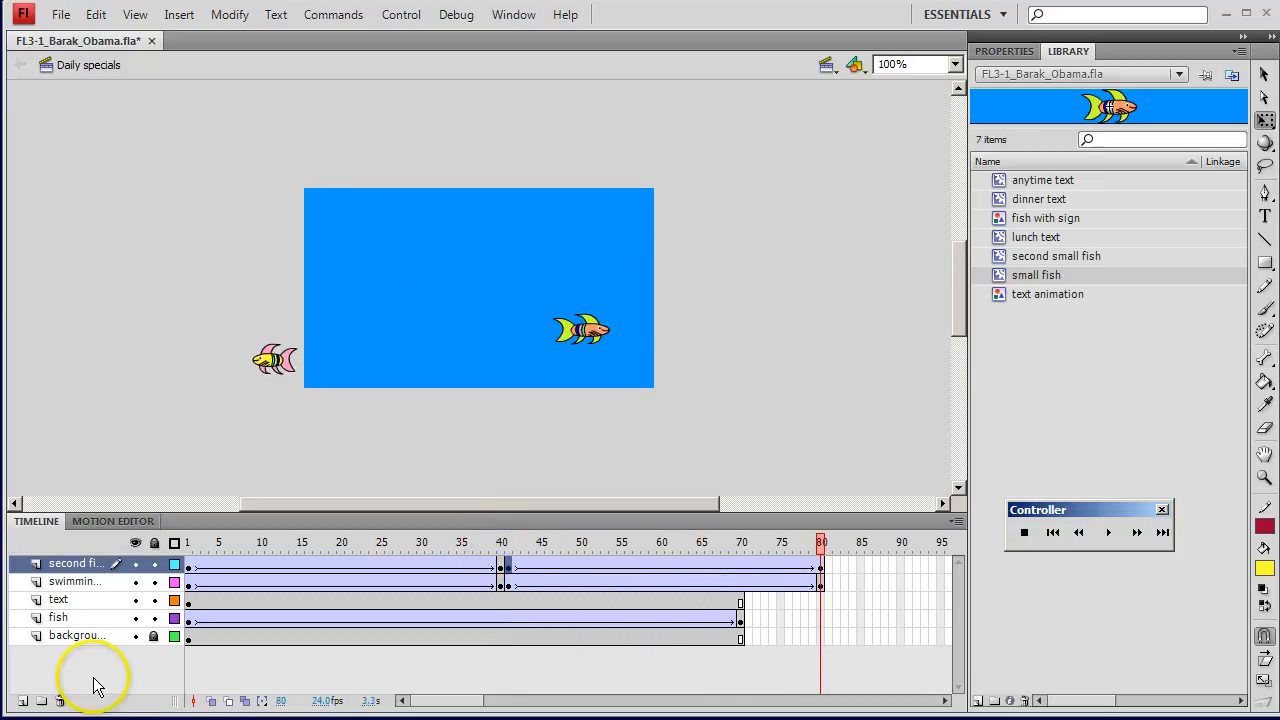
Step: Extend the background and fish layers to frame 80 with inserted frames and scrub through the timeline to check them
{"action": "left_click", "coordinate": [820, 638]}
{"action": "right_click", "coordinate": [820, 638]}
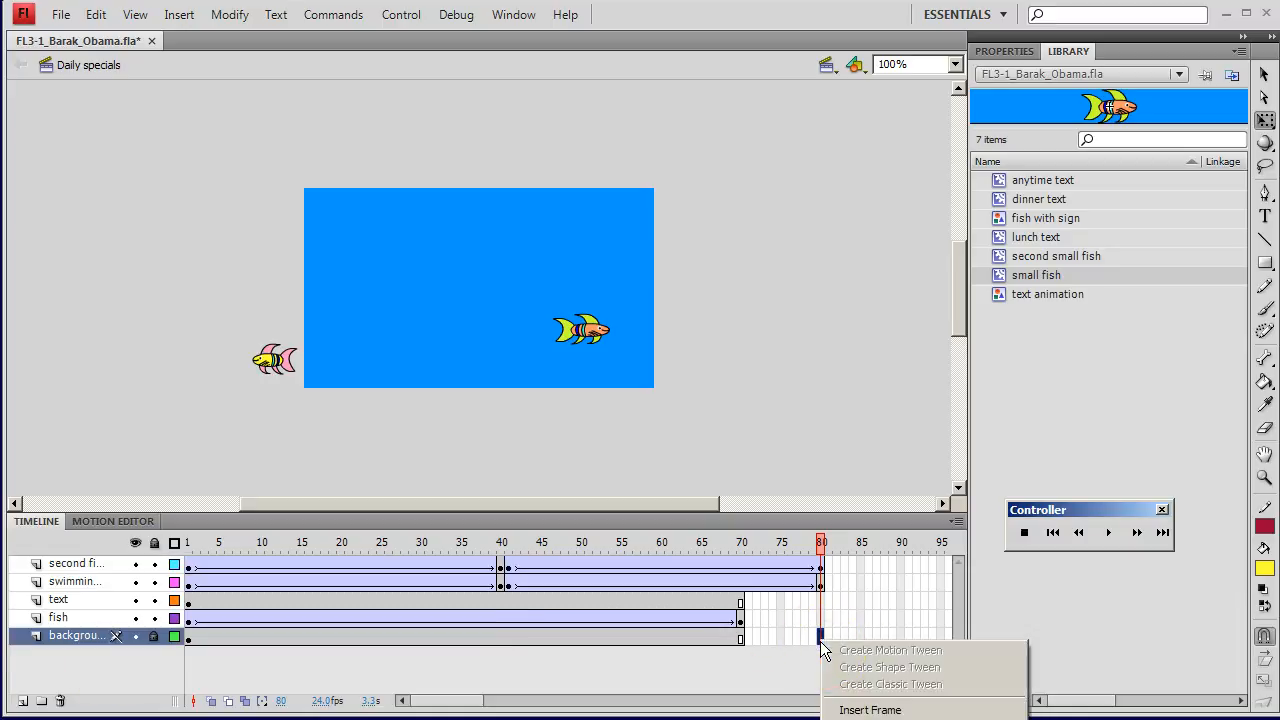
{"action": "left_click", "coordinate": [871, 710]}
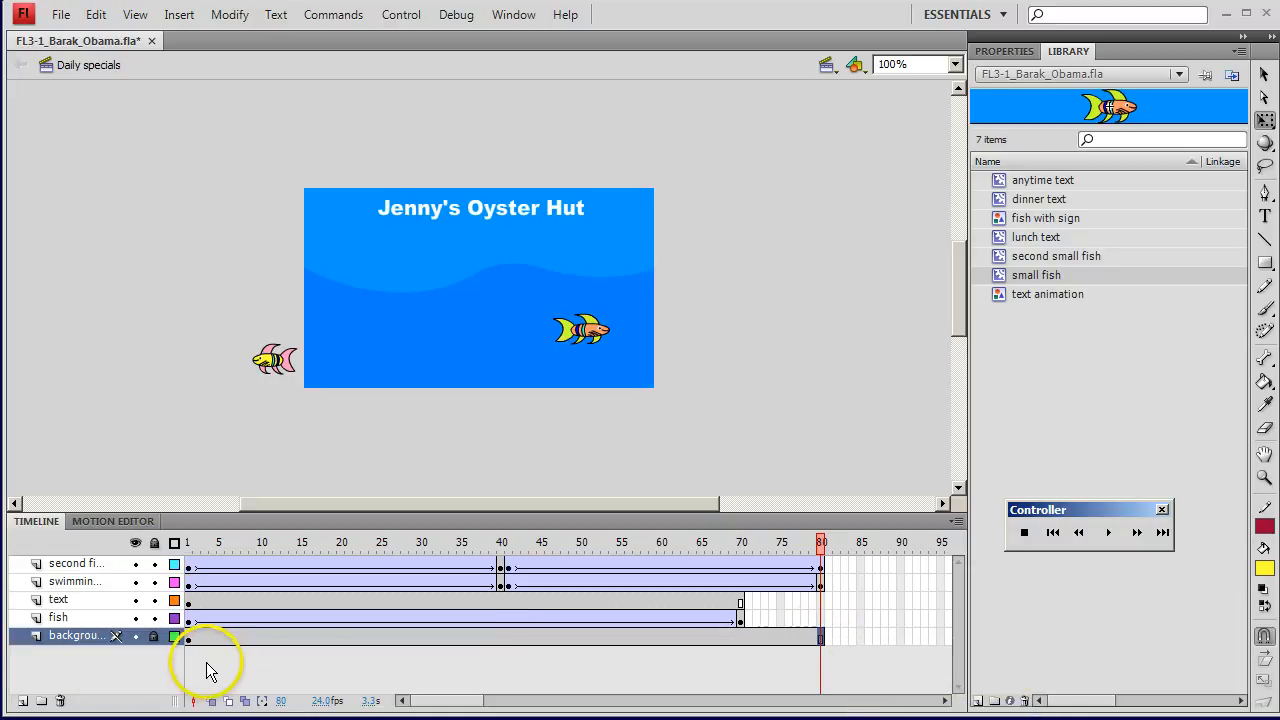
{"action": "left_click_drag", "start_coordinate": [820, 541], "coordinate": [772, 542]}
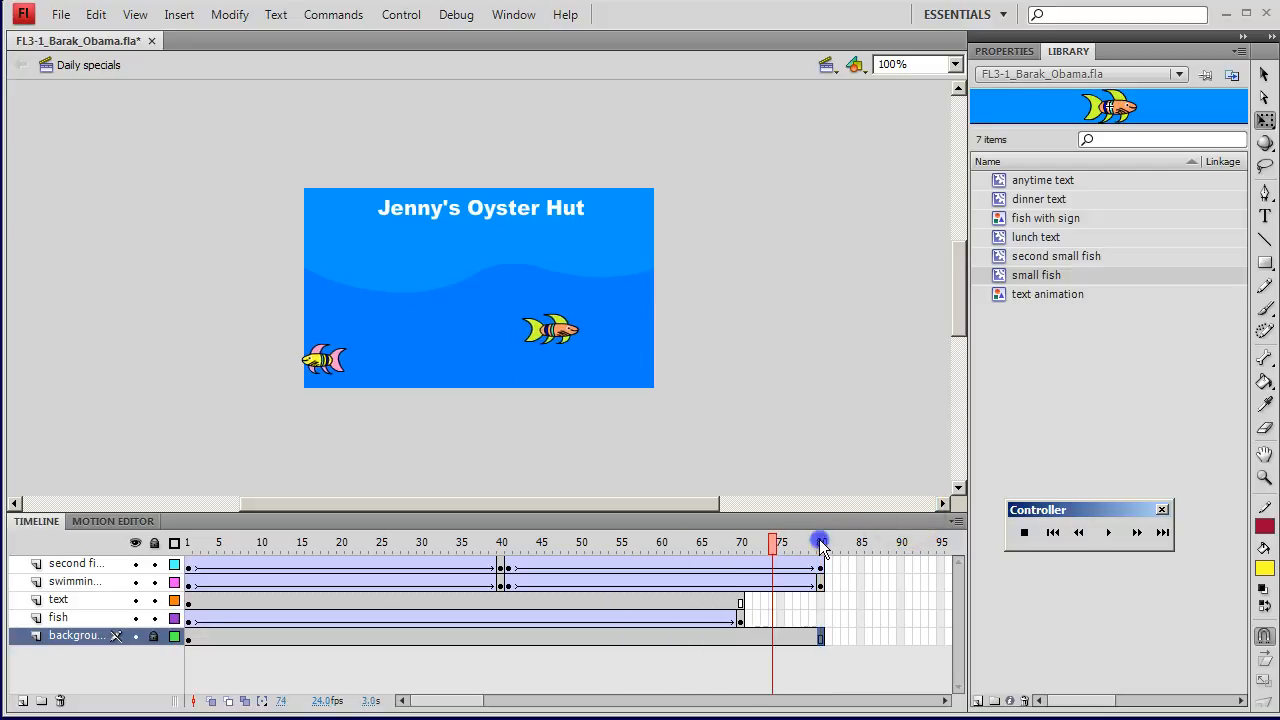
{"action": "right_click", "coordinate": [822, 618]}
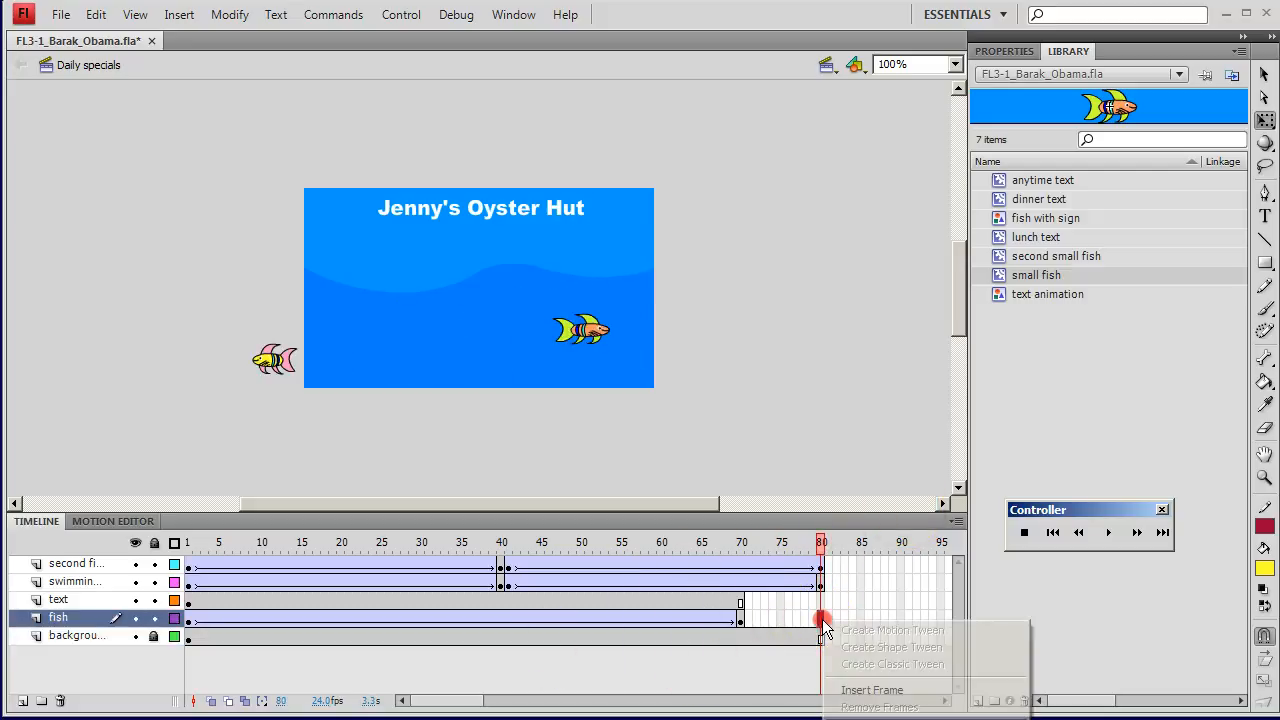
{"action": "left_click", "coordinate": [858, 691]}
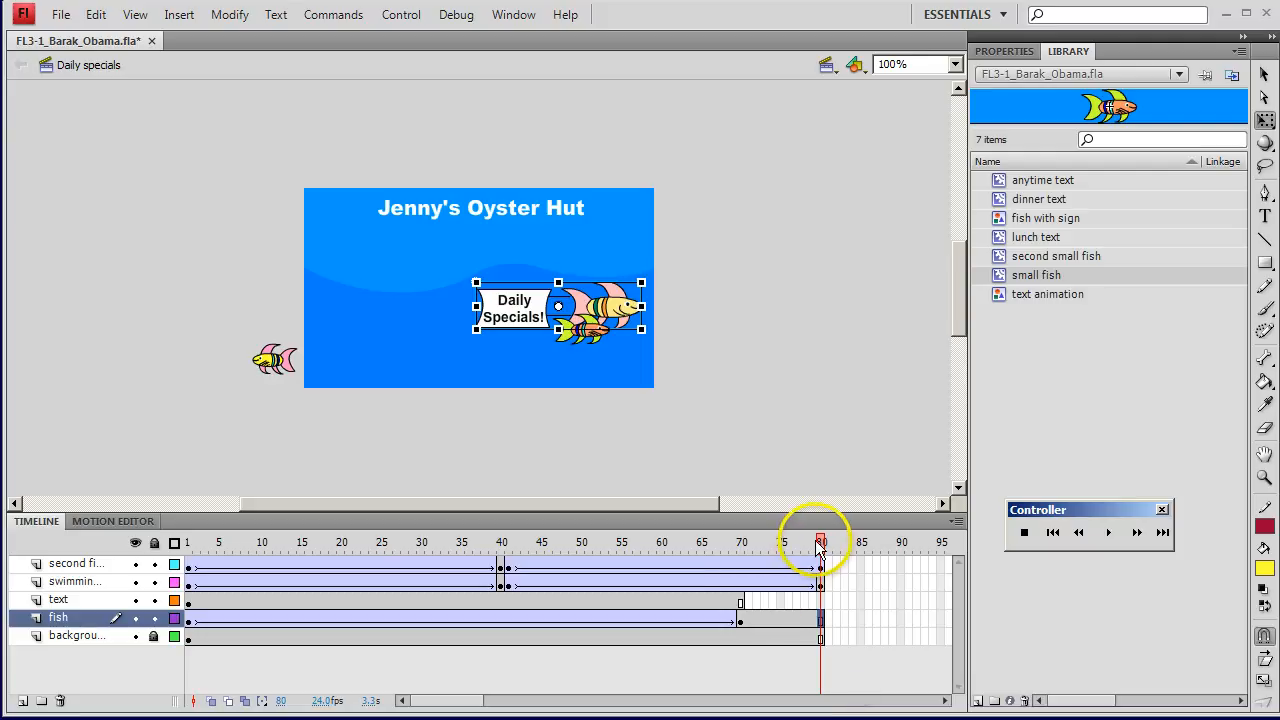
{"action": "mouse_move", "coordinate": [820, 543]}
{"action": "left_mouse_down"}
{"action": "mouse_move", "coordinate": [421, 543]}
{"action": "mouse_move", "coordinate": [816, 543]}
{"action": "mouse_move", "coordinate": [549, 543]}
{"action": "mouse_move", "coordinate": [628, 543]}
{"action": "left_mouse_up"}
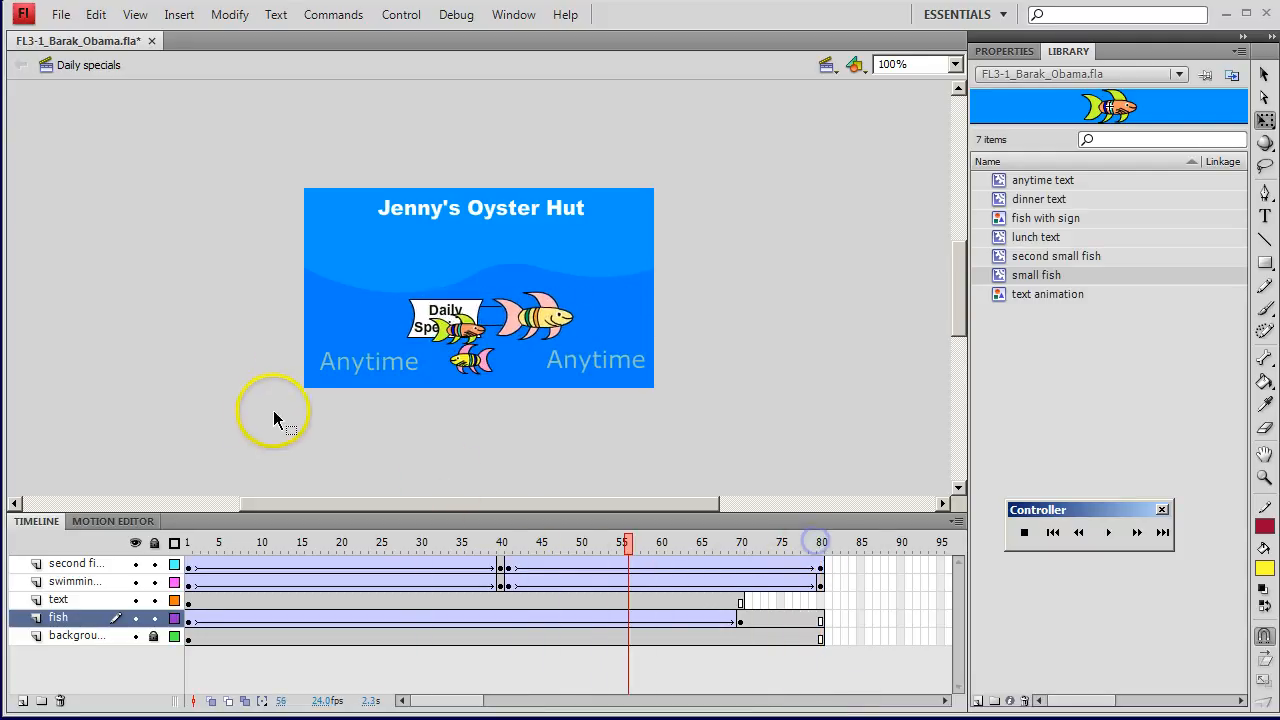